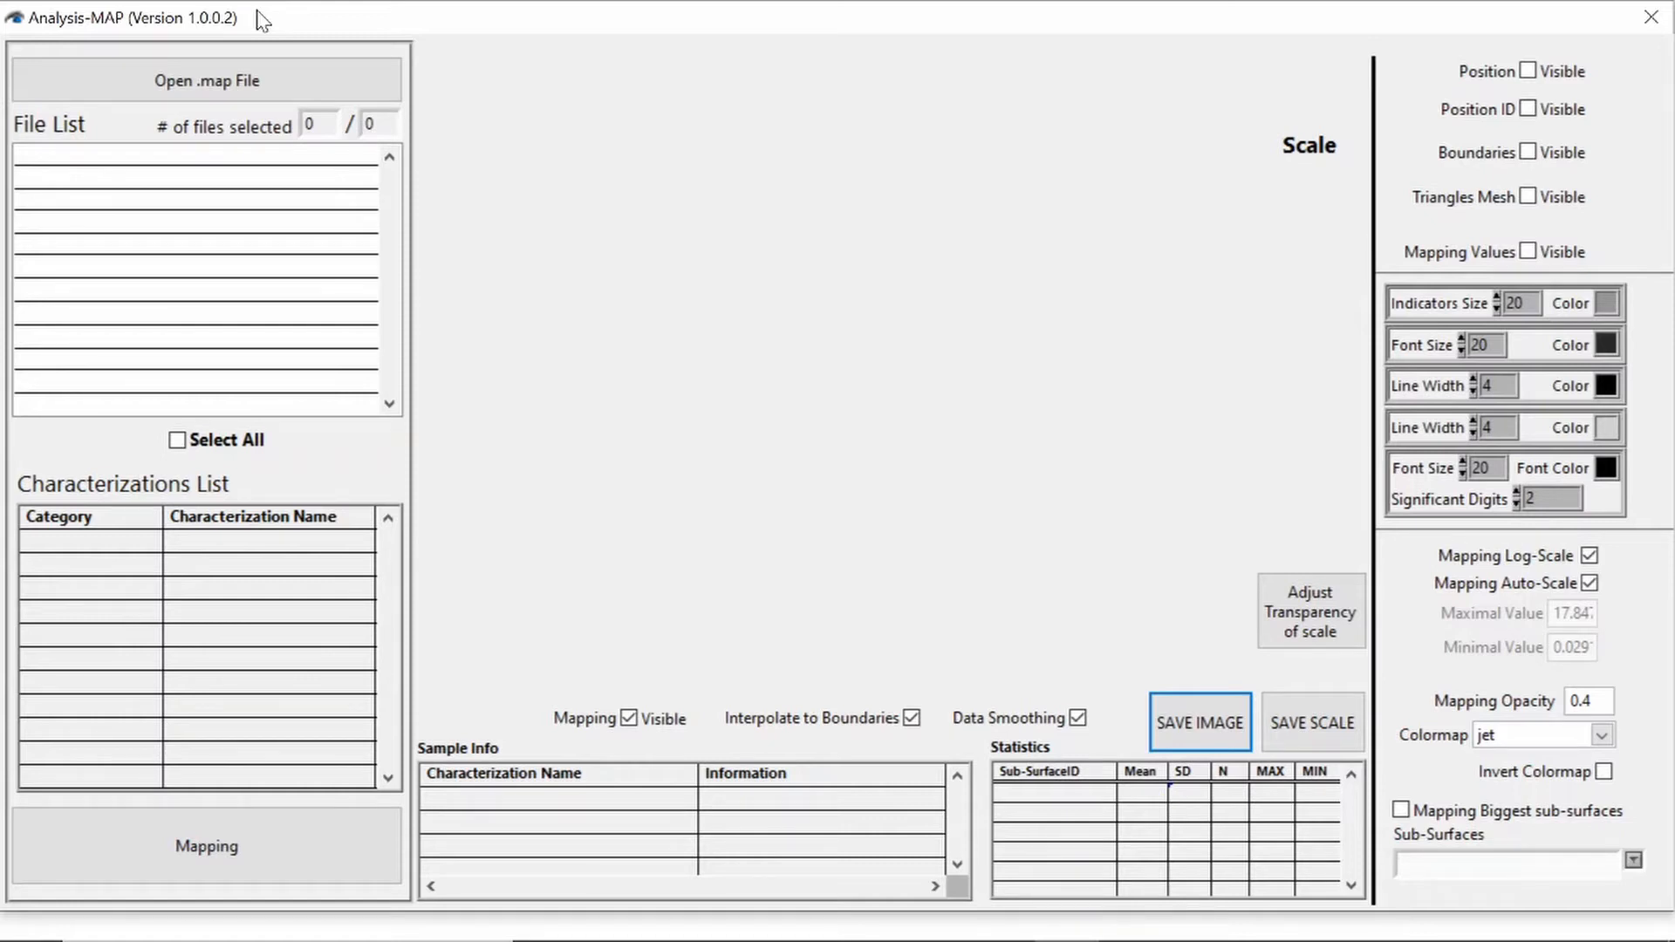
- Import the three Rat1-R_Femoral Condyles .map files from the Demo Data folder
click(310, 88)
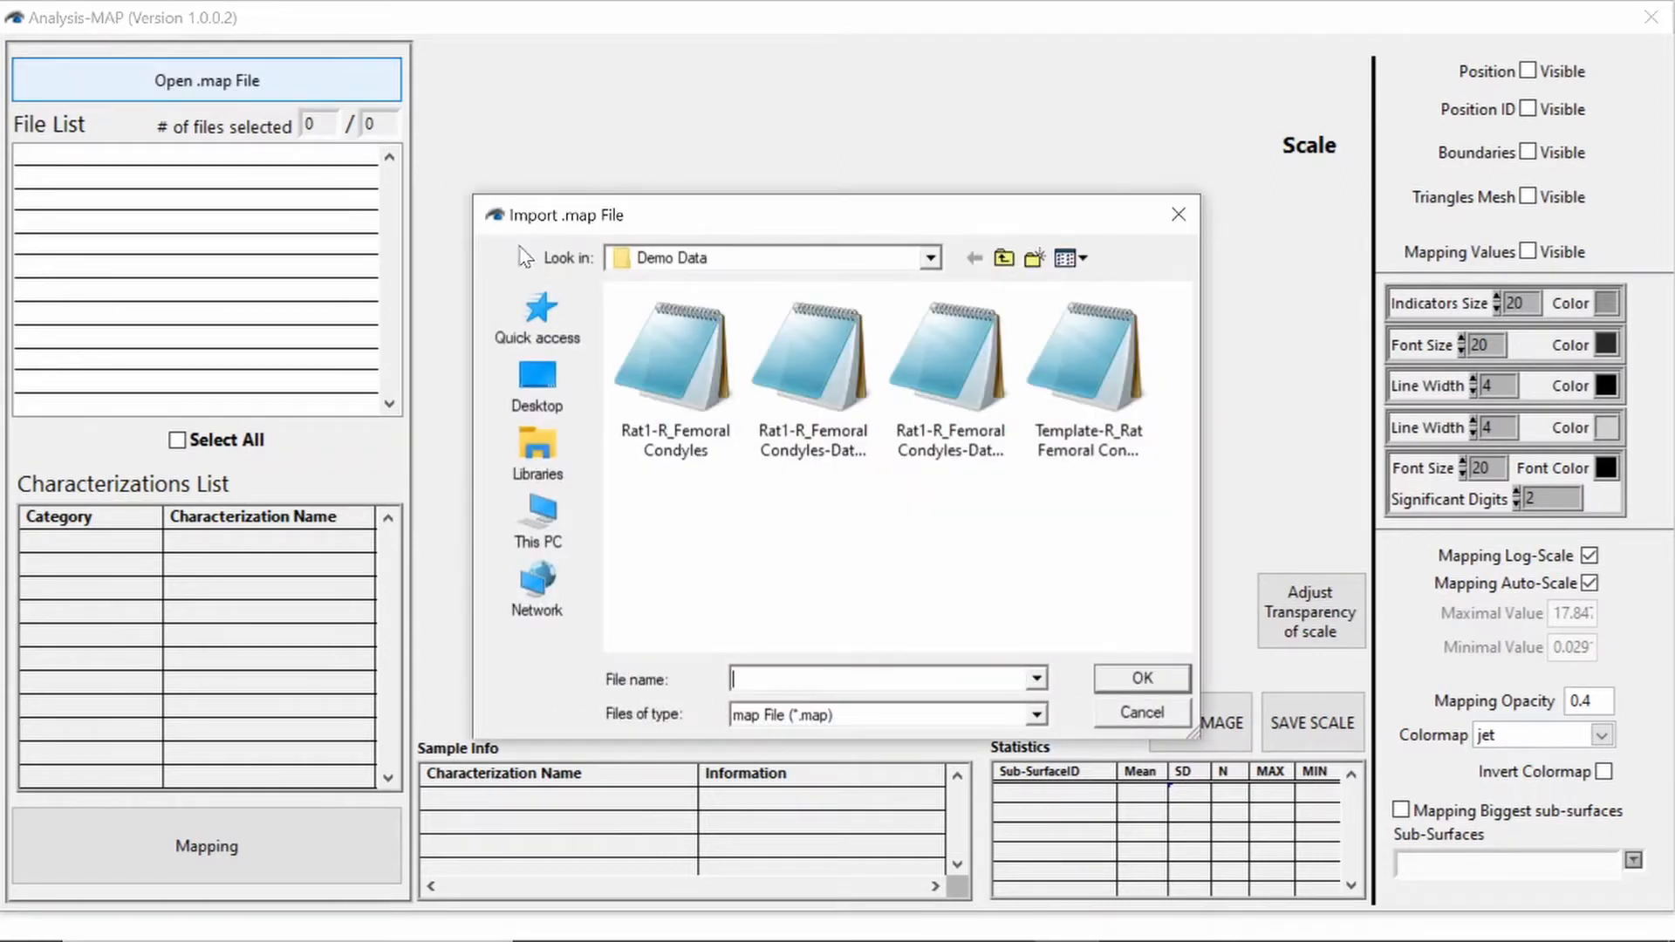
click(646, 368)
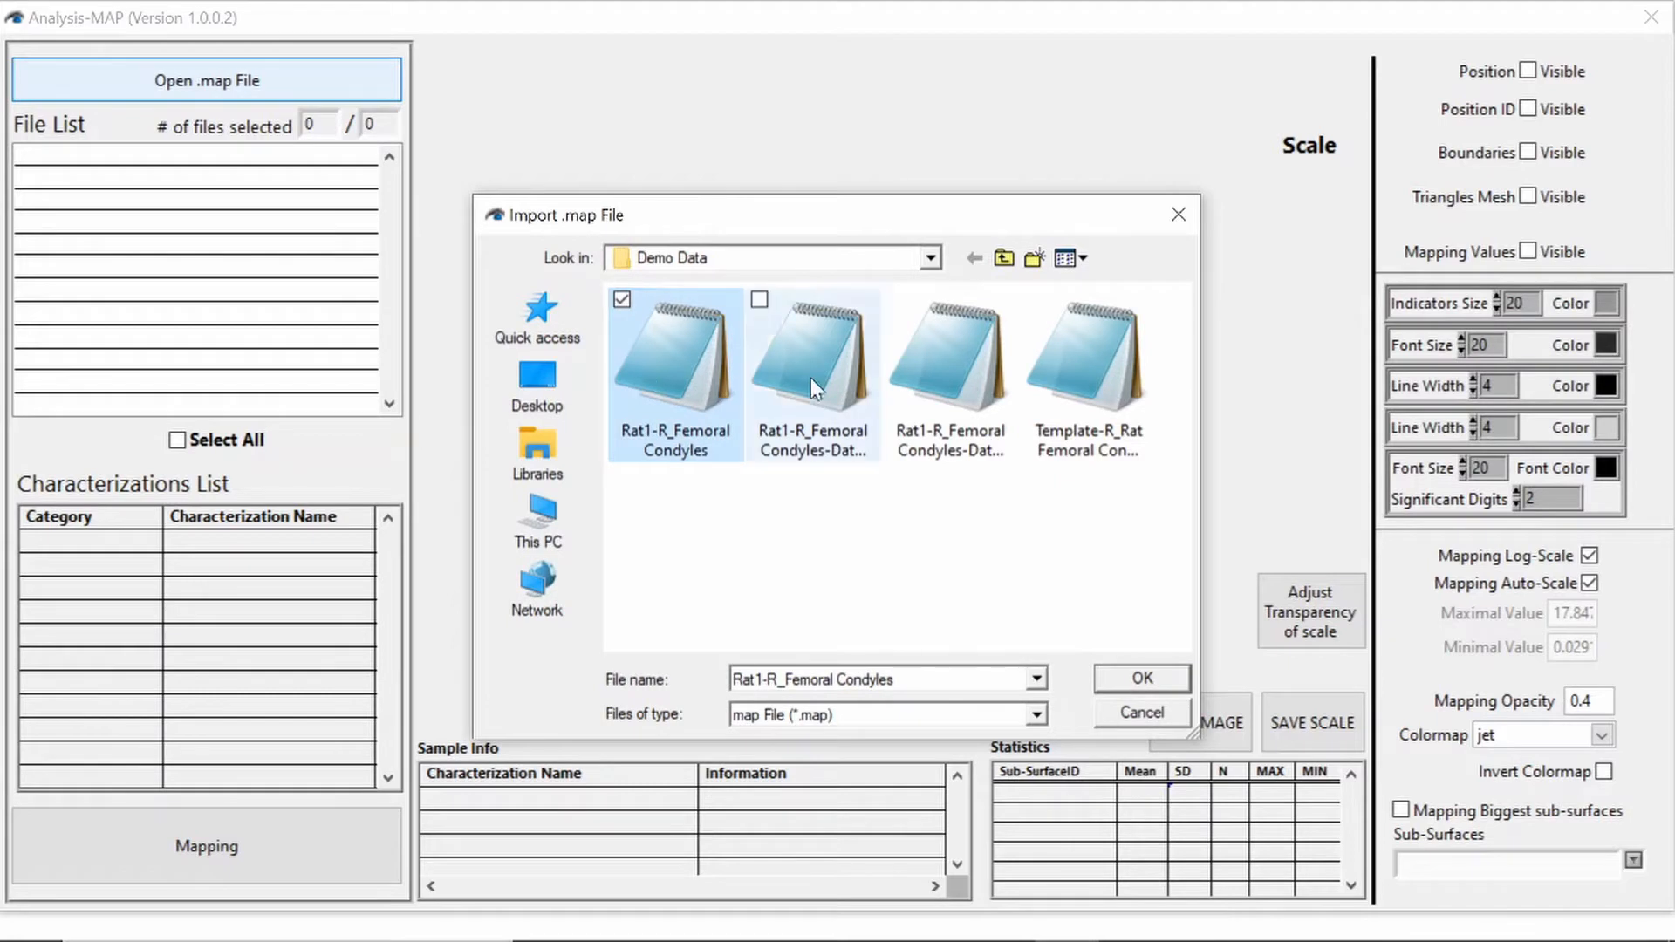
shift+click(921, 370)
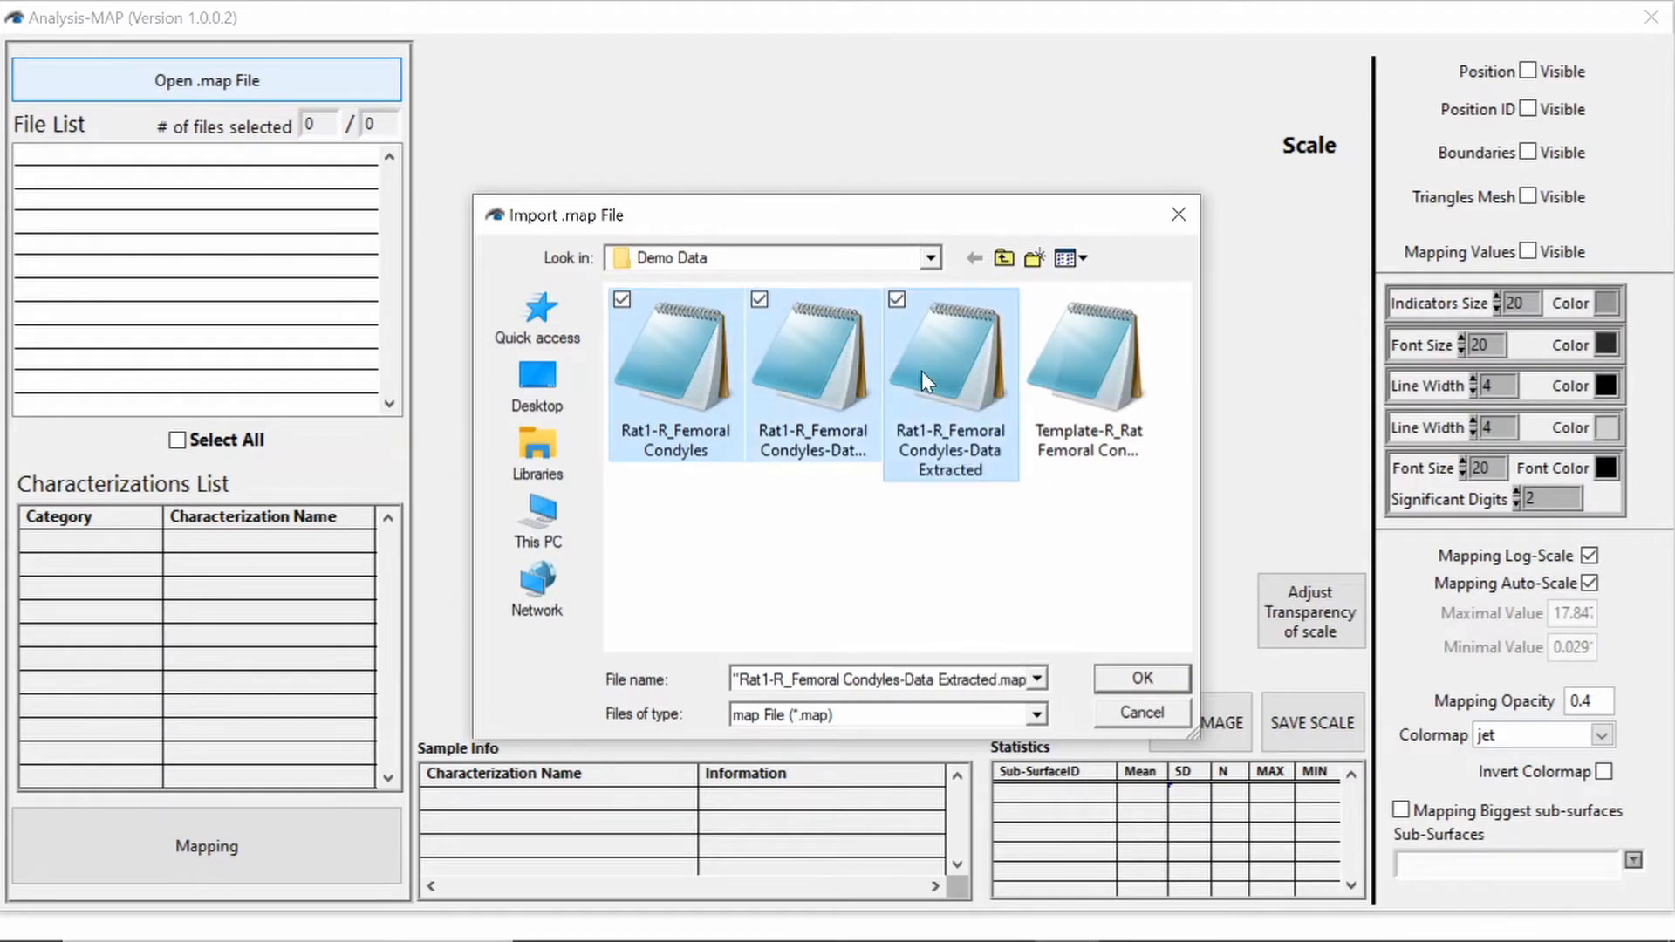
click(1120, 679)
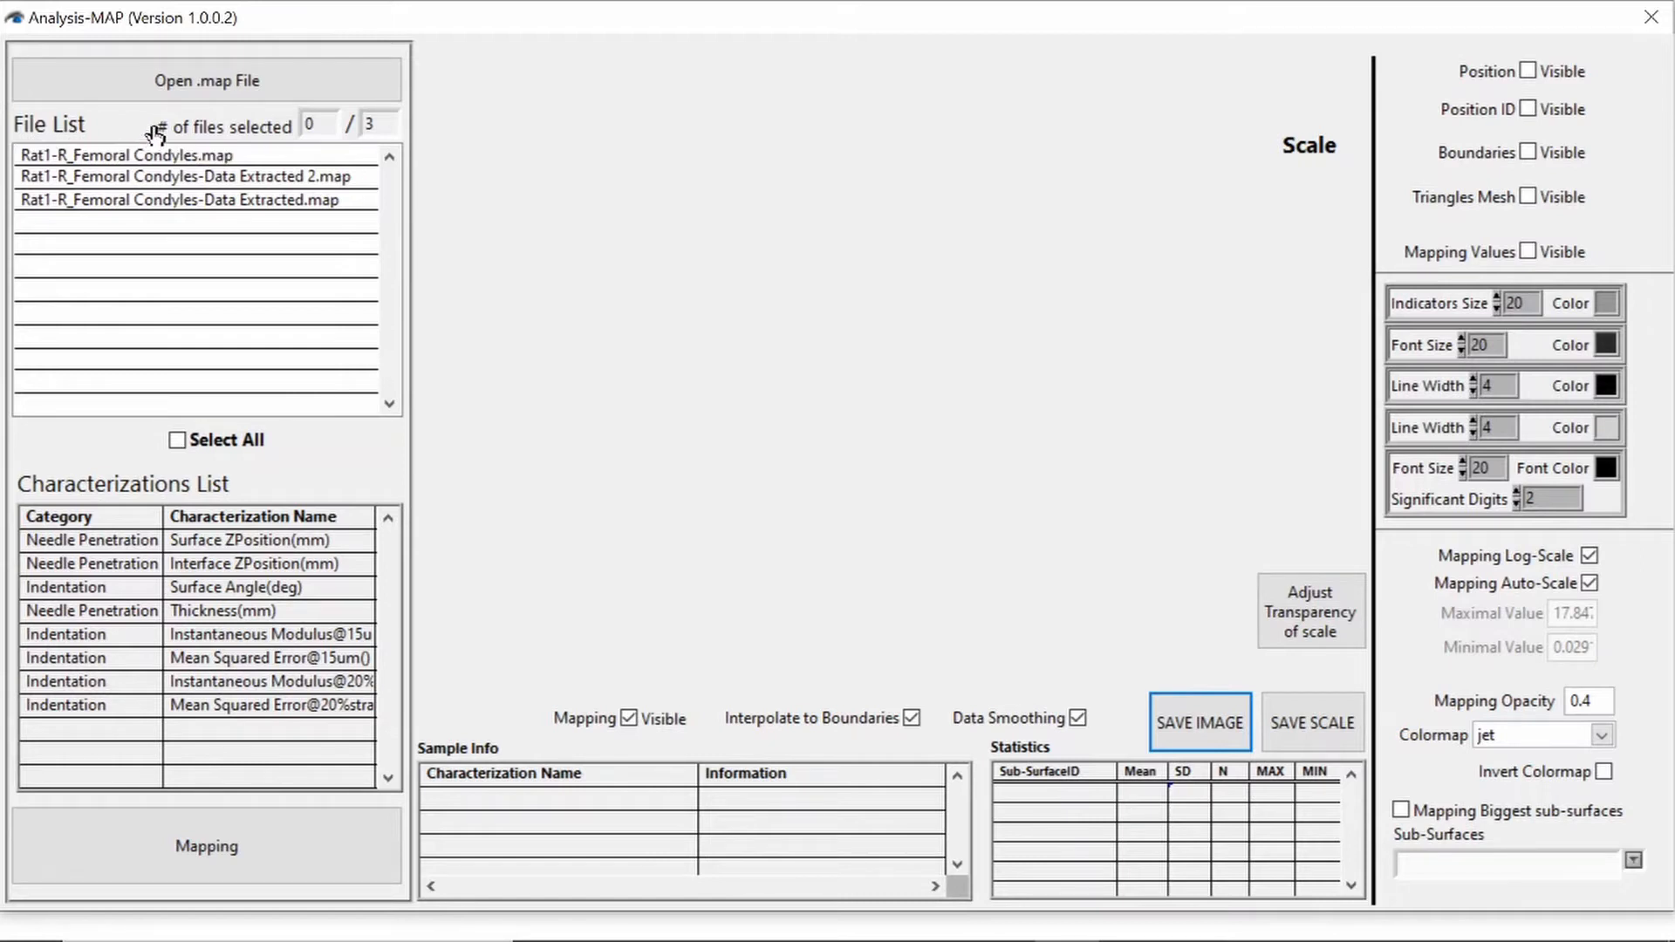
- Try single, multiple, range and select-all selections on the imported files in the file list
double_click(315, 122)
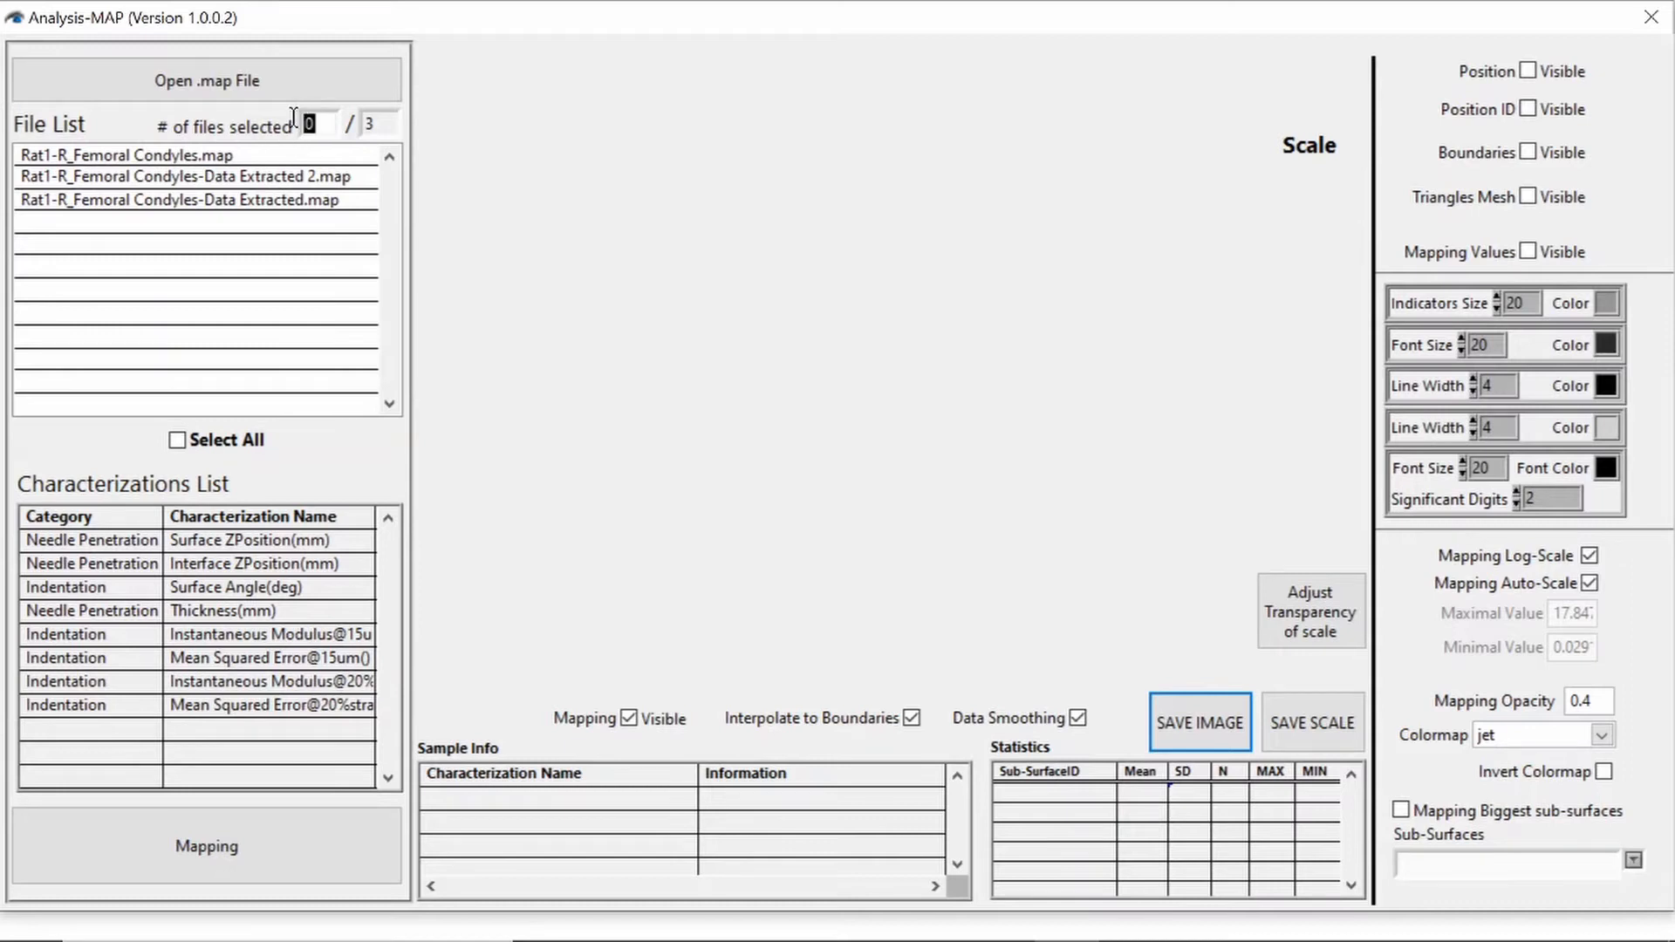
click(271, 159)
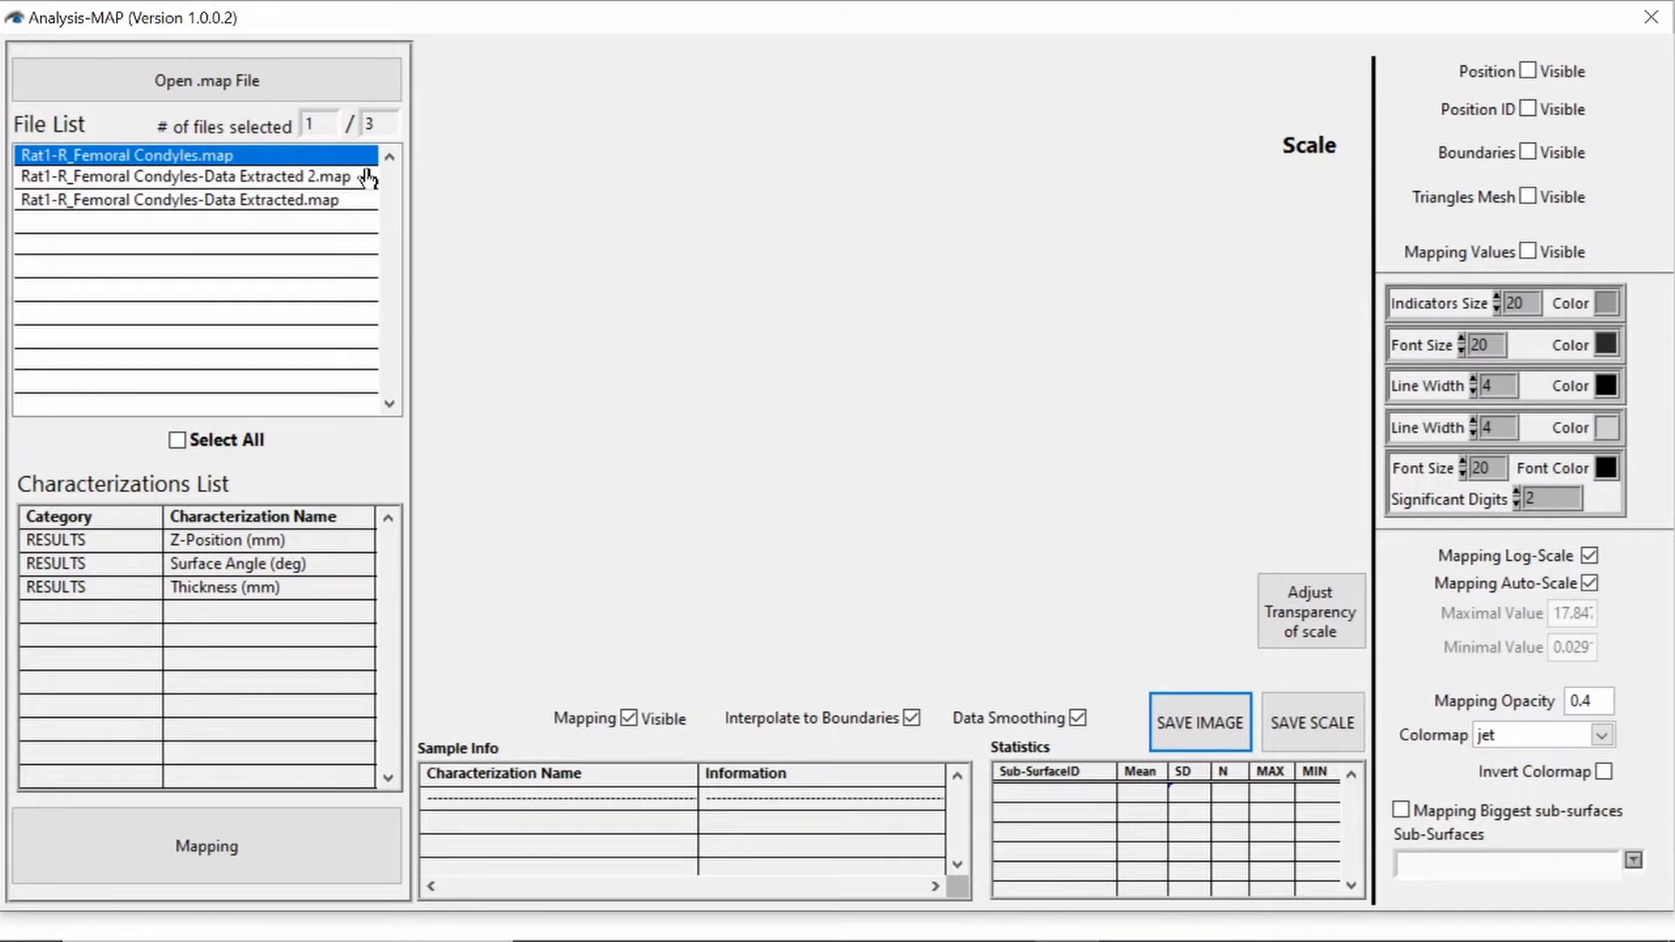
ctrl+click(361, 201)
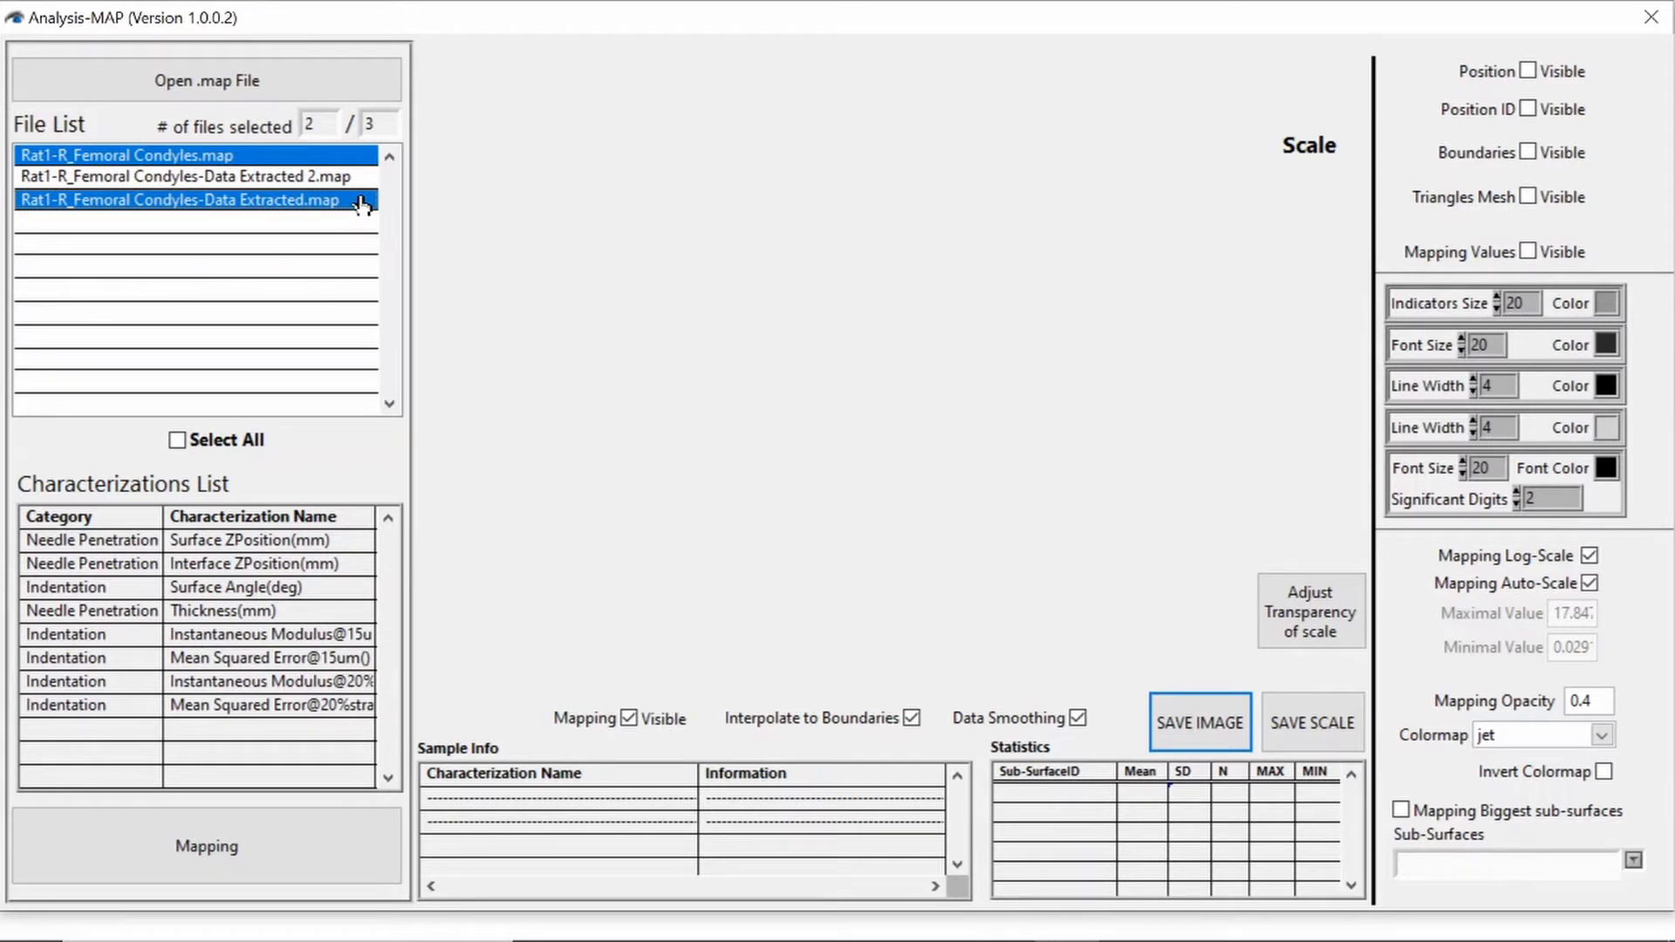
click(175, 440)
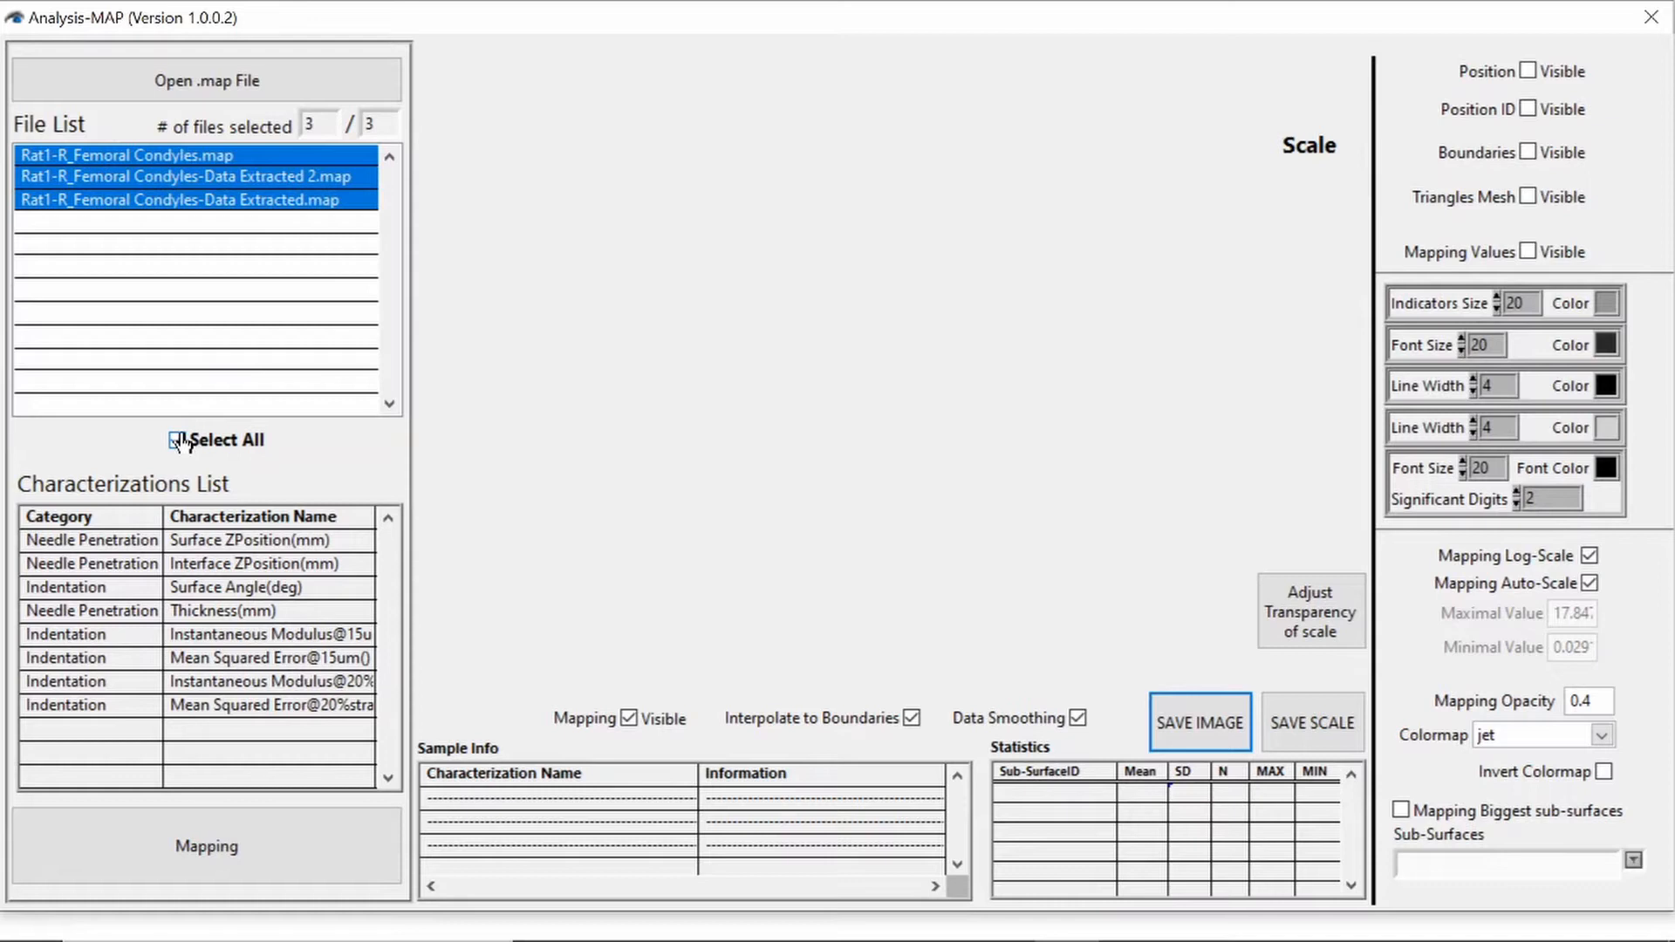
click(176, 441)
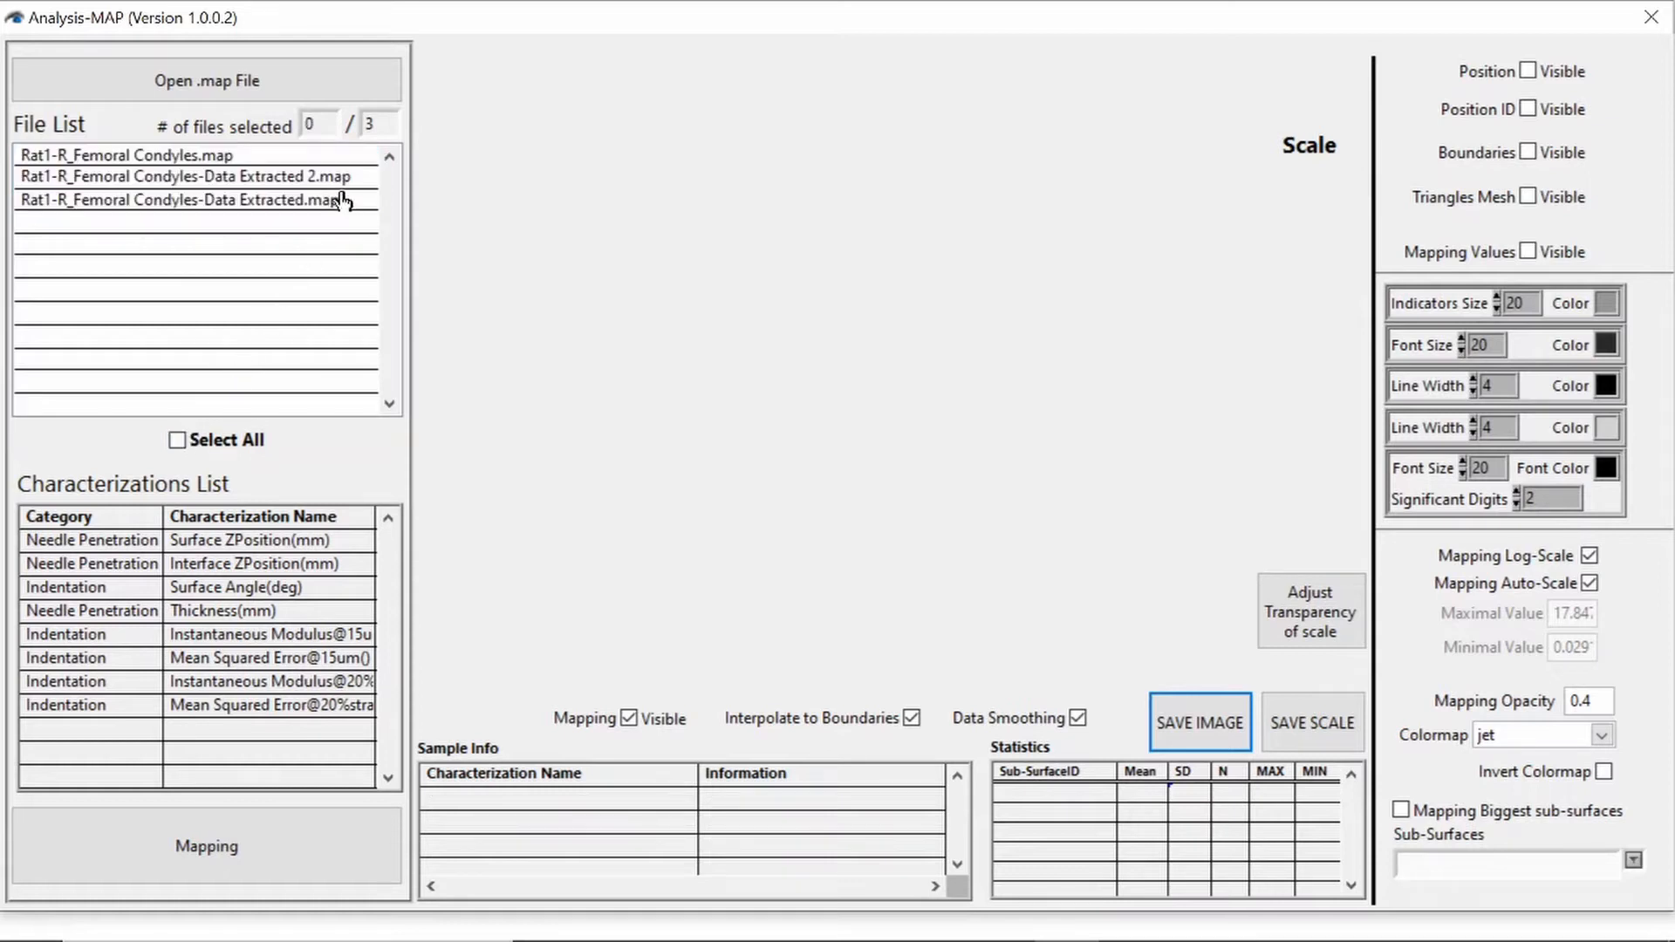
click(361, 162)
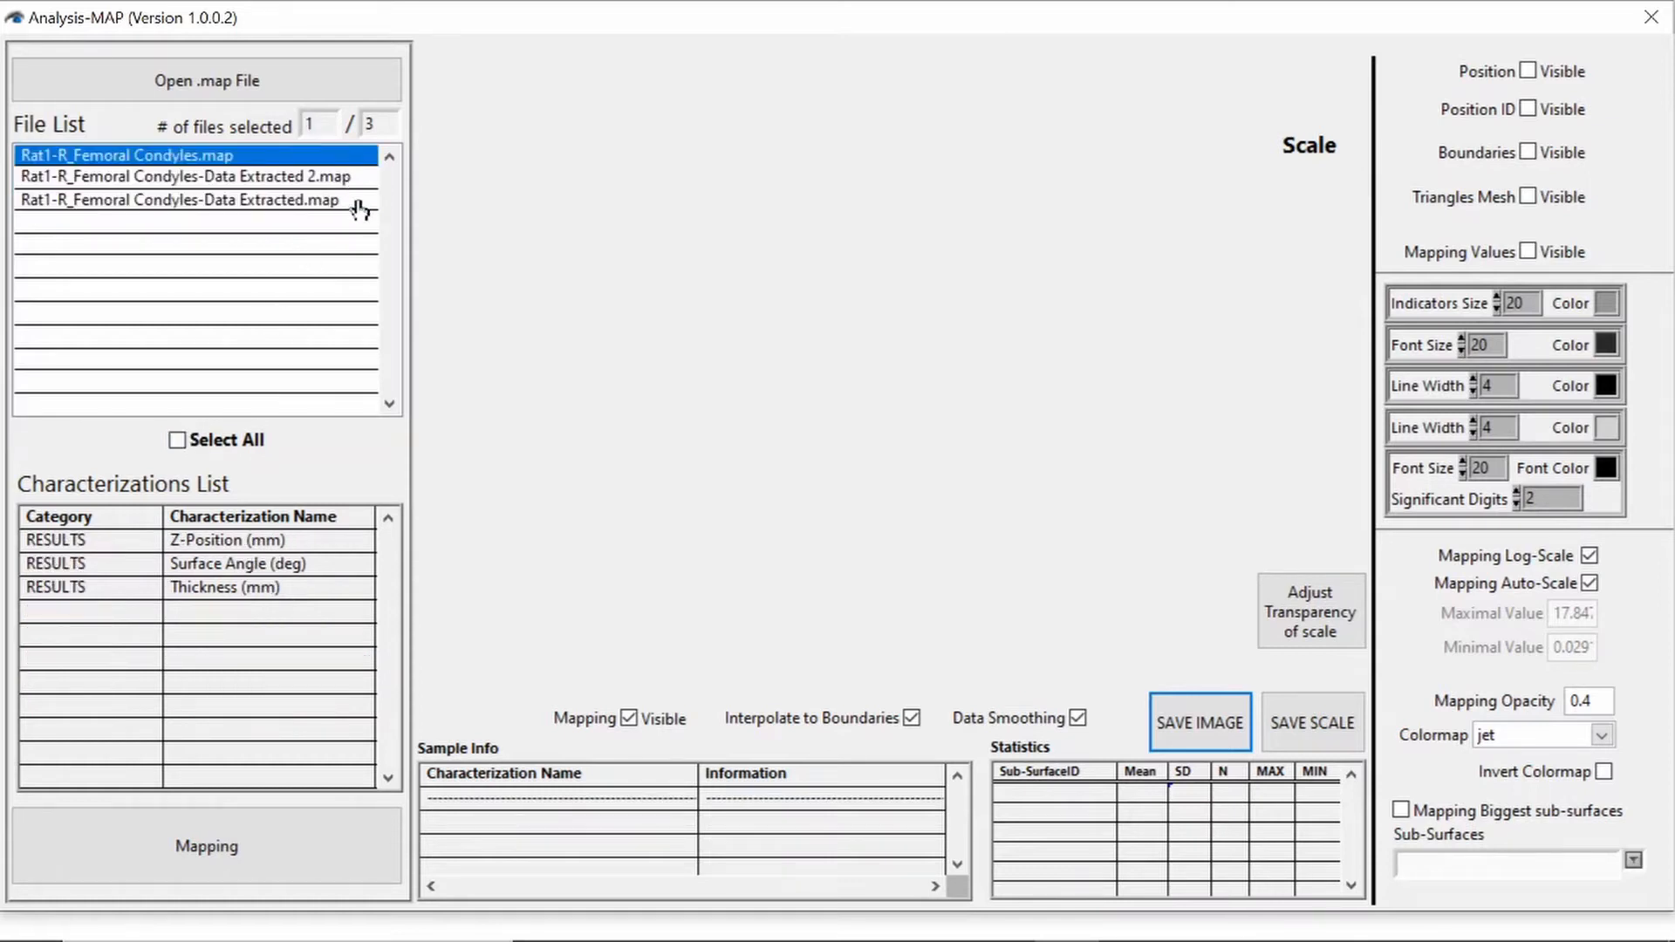
shift+click(359, 206)
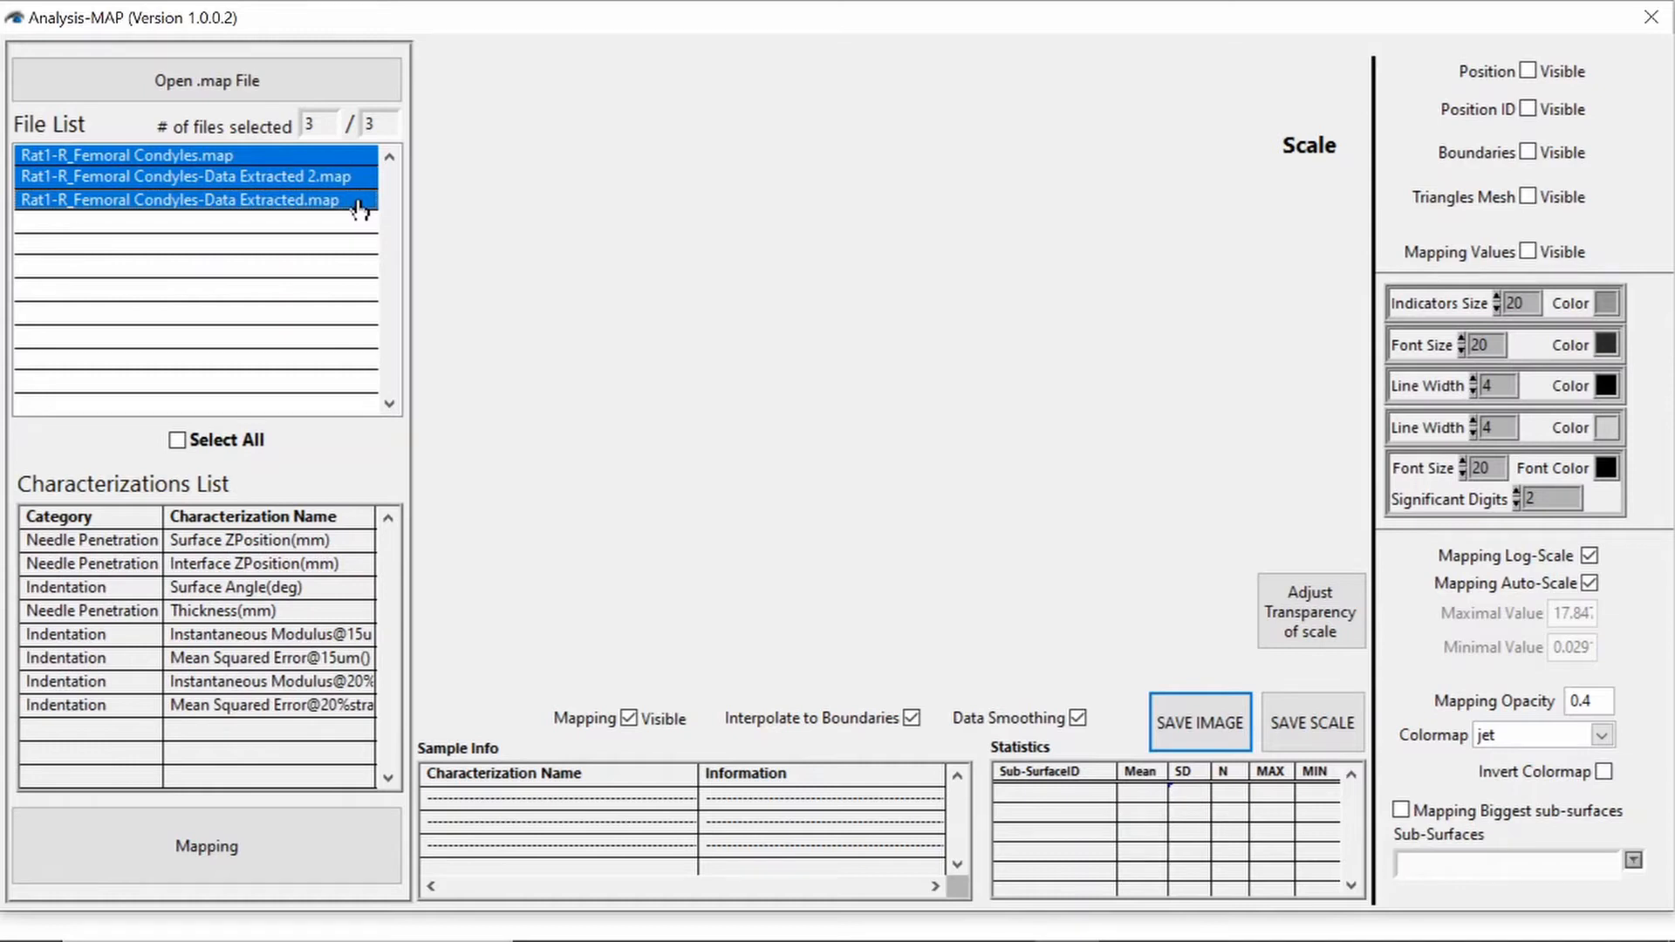
- Select only Rat1-R_Femoral Condyles-Data Extracted.map and the Indentation characterization Instantaneous Modulus@20%
click(359, 206)
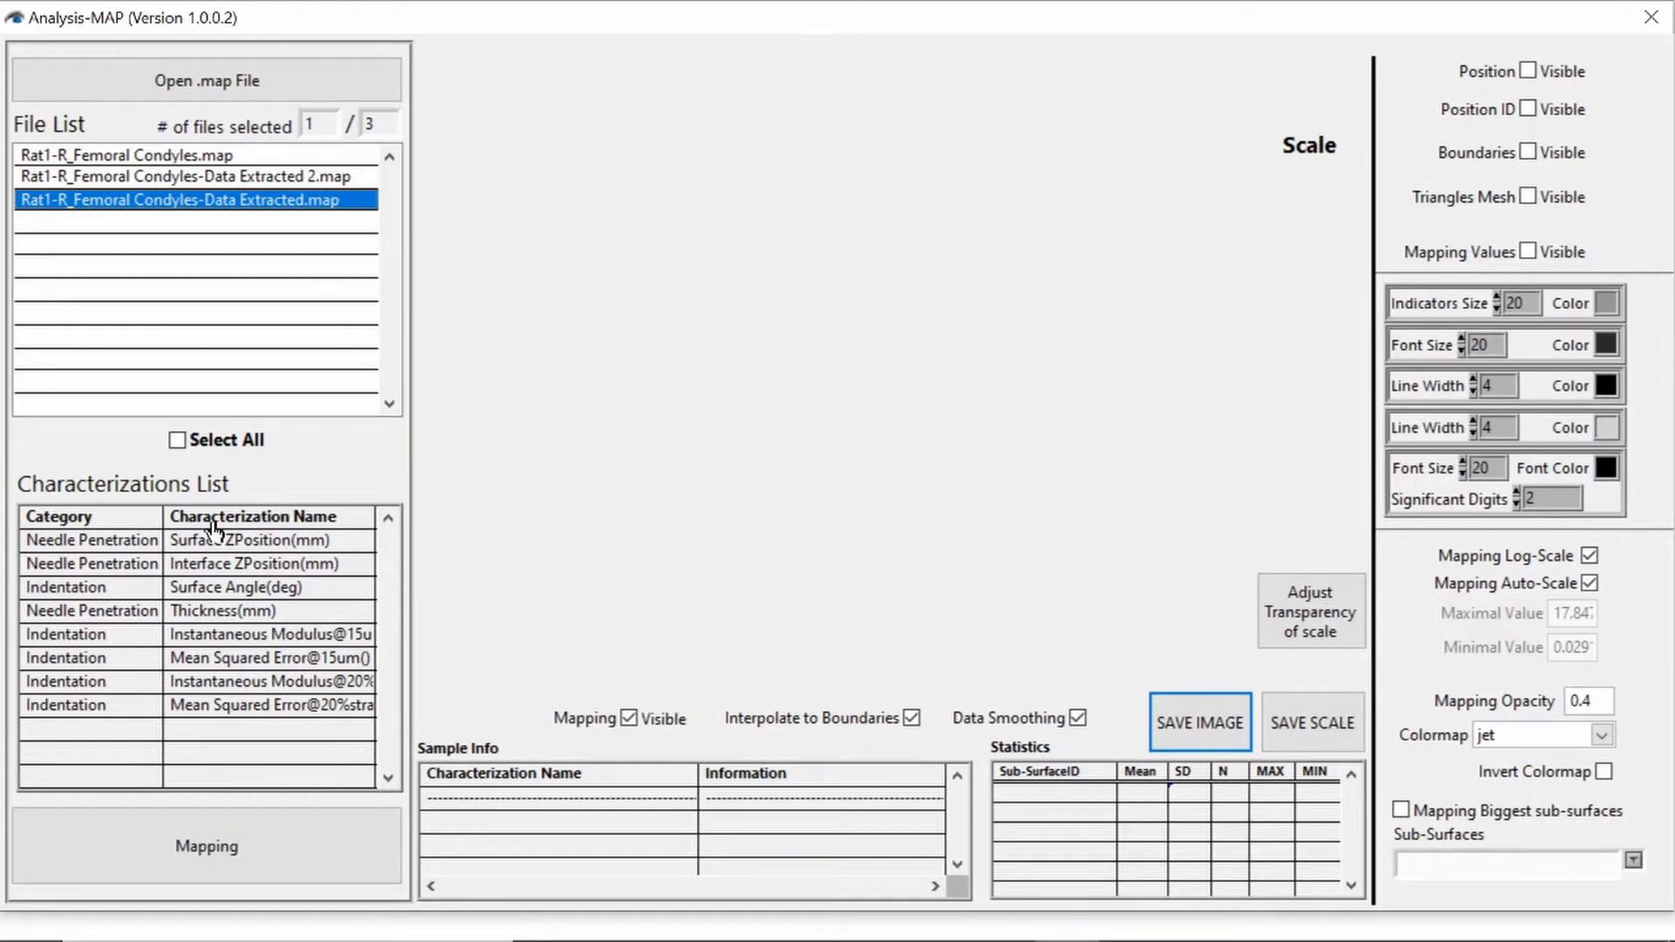
click(275, 684)
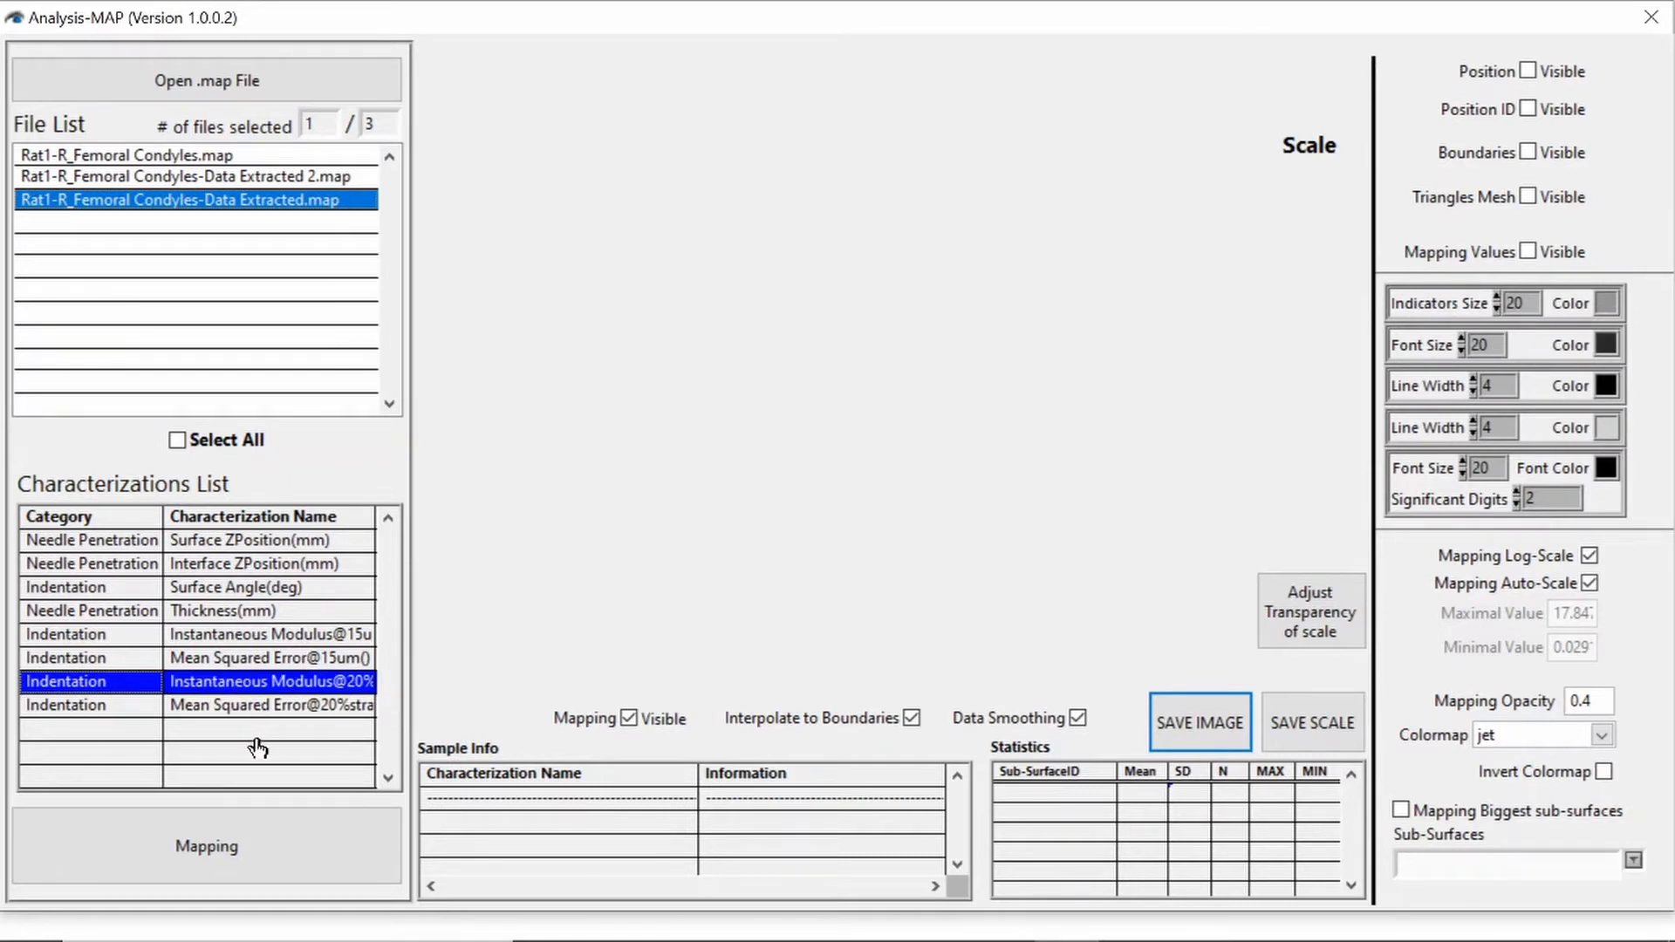
- Try to run the mapping without any file selected and dismiss the message
click(276, 846)
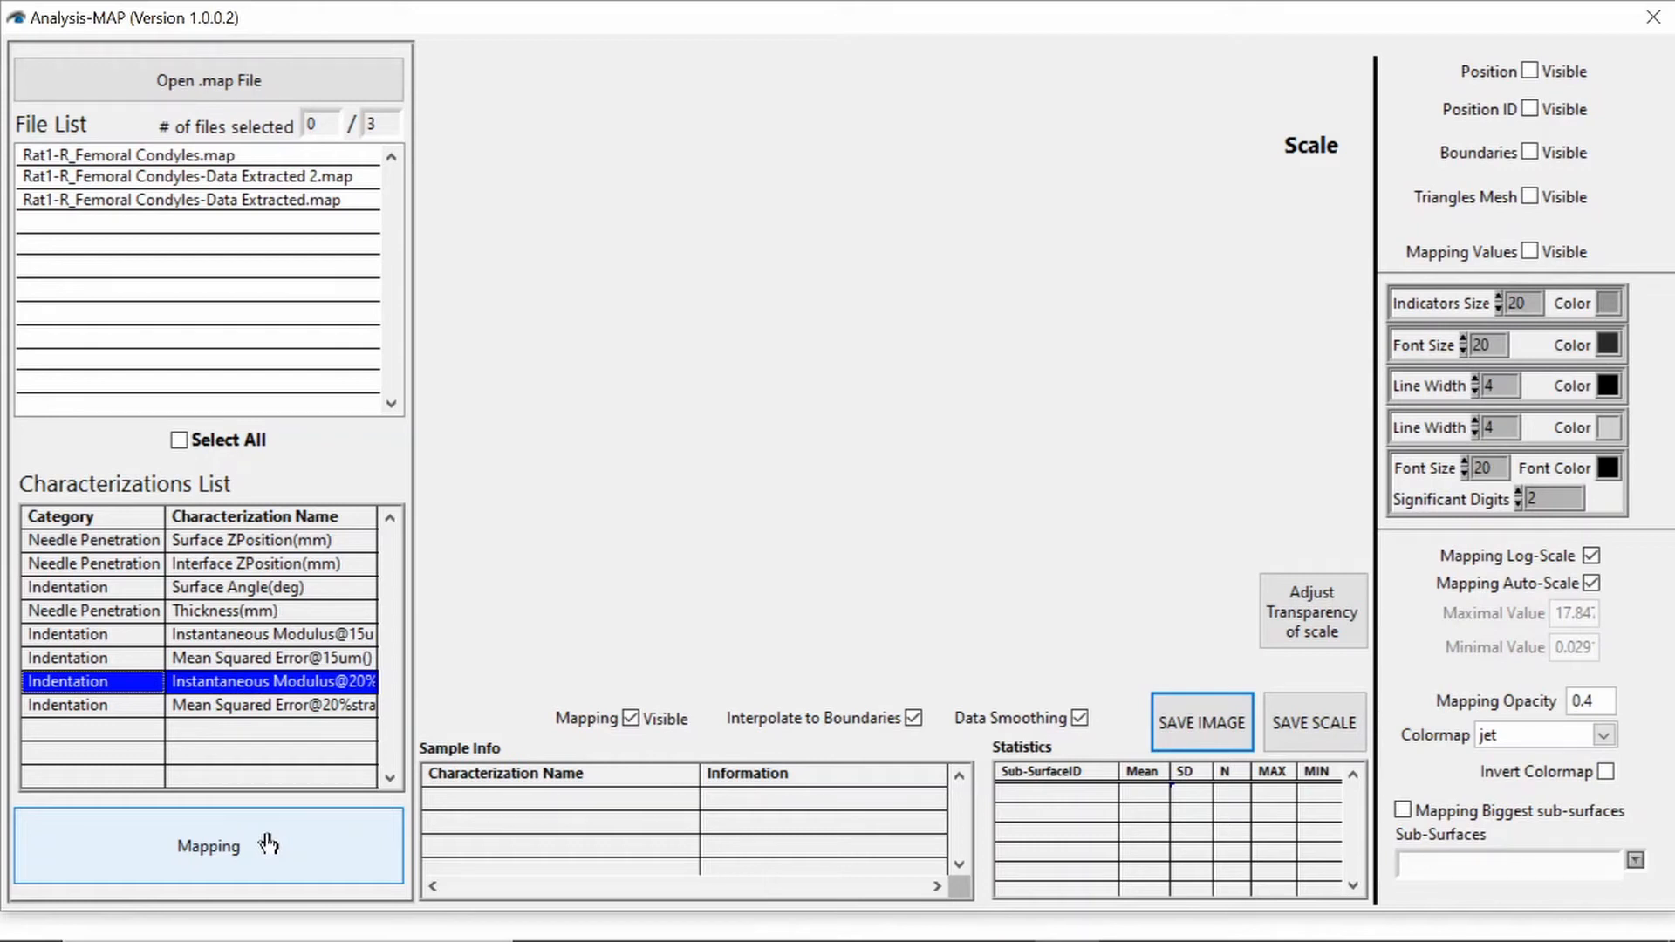
click(269, 844)
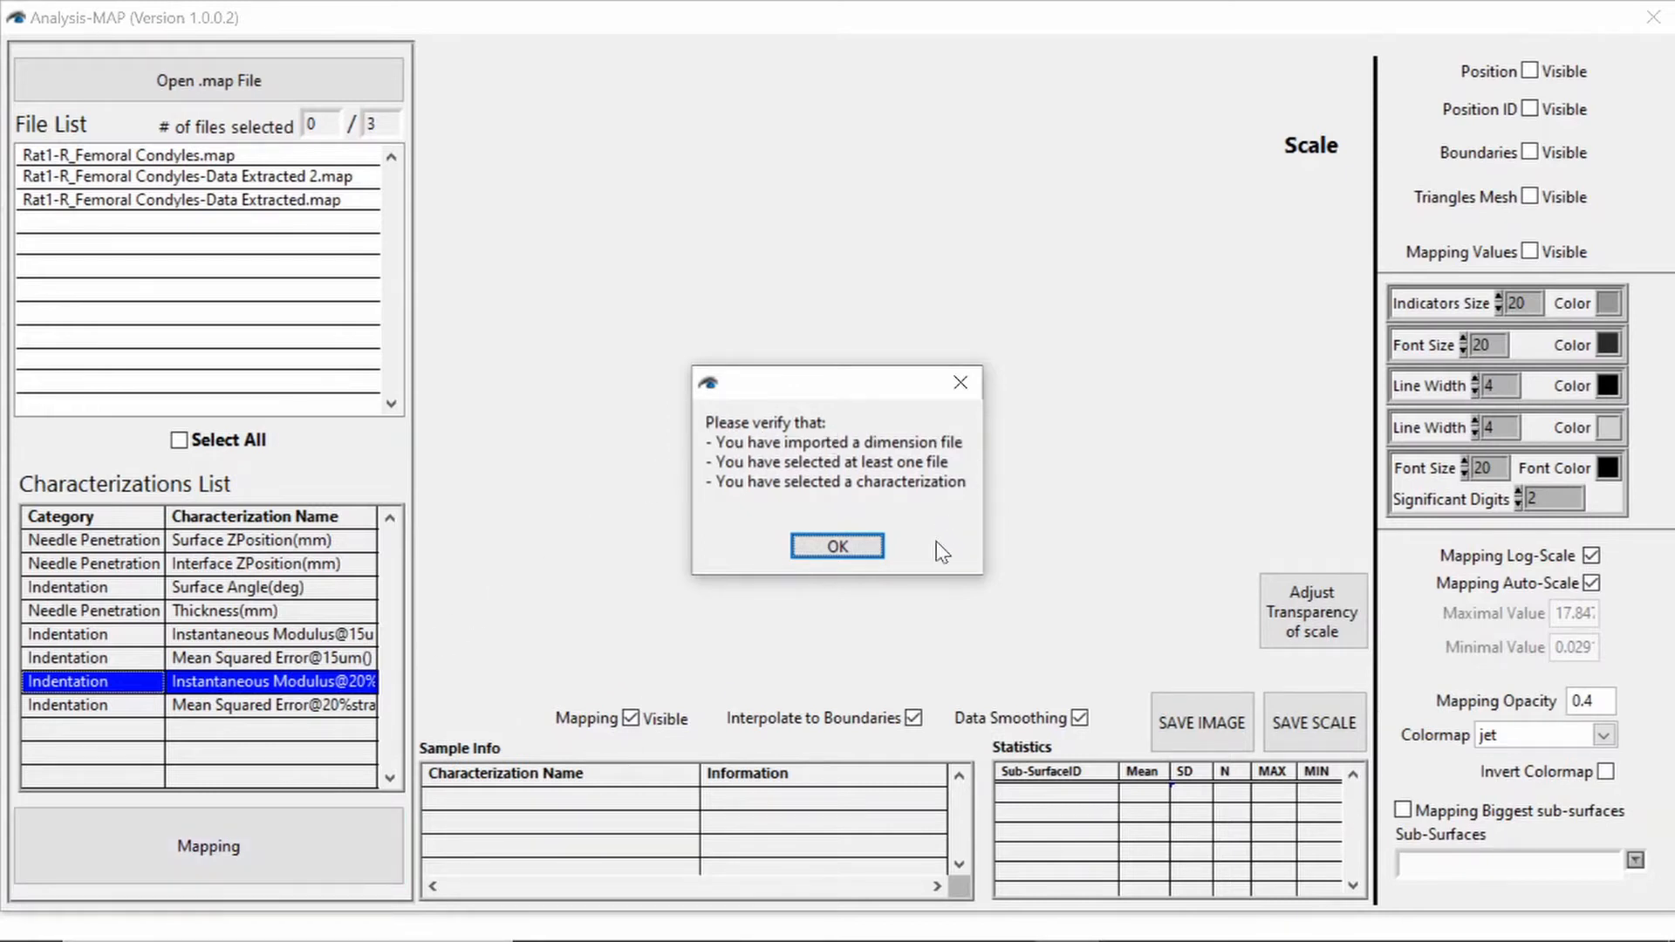
click(840, 547)
- Reselect Rat1-R_Femoral Condyles-Data Extracted.map and map the chosen characterization onto the reference image Rat1-R_Femoral Condyles.jpg
click(329, 203)
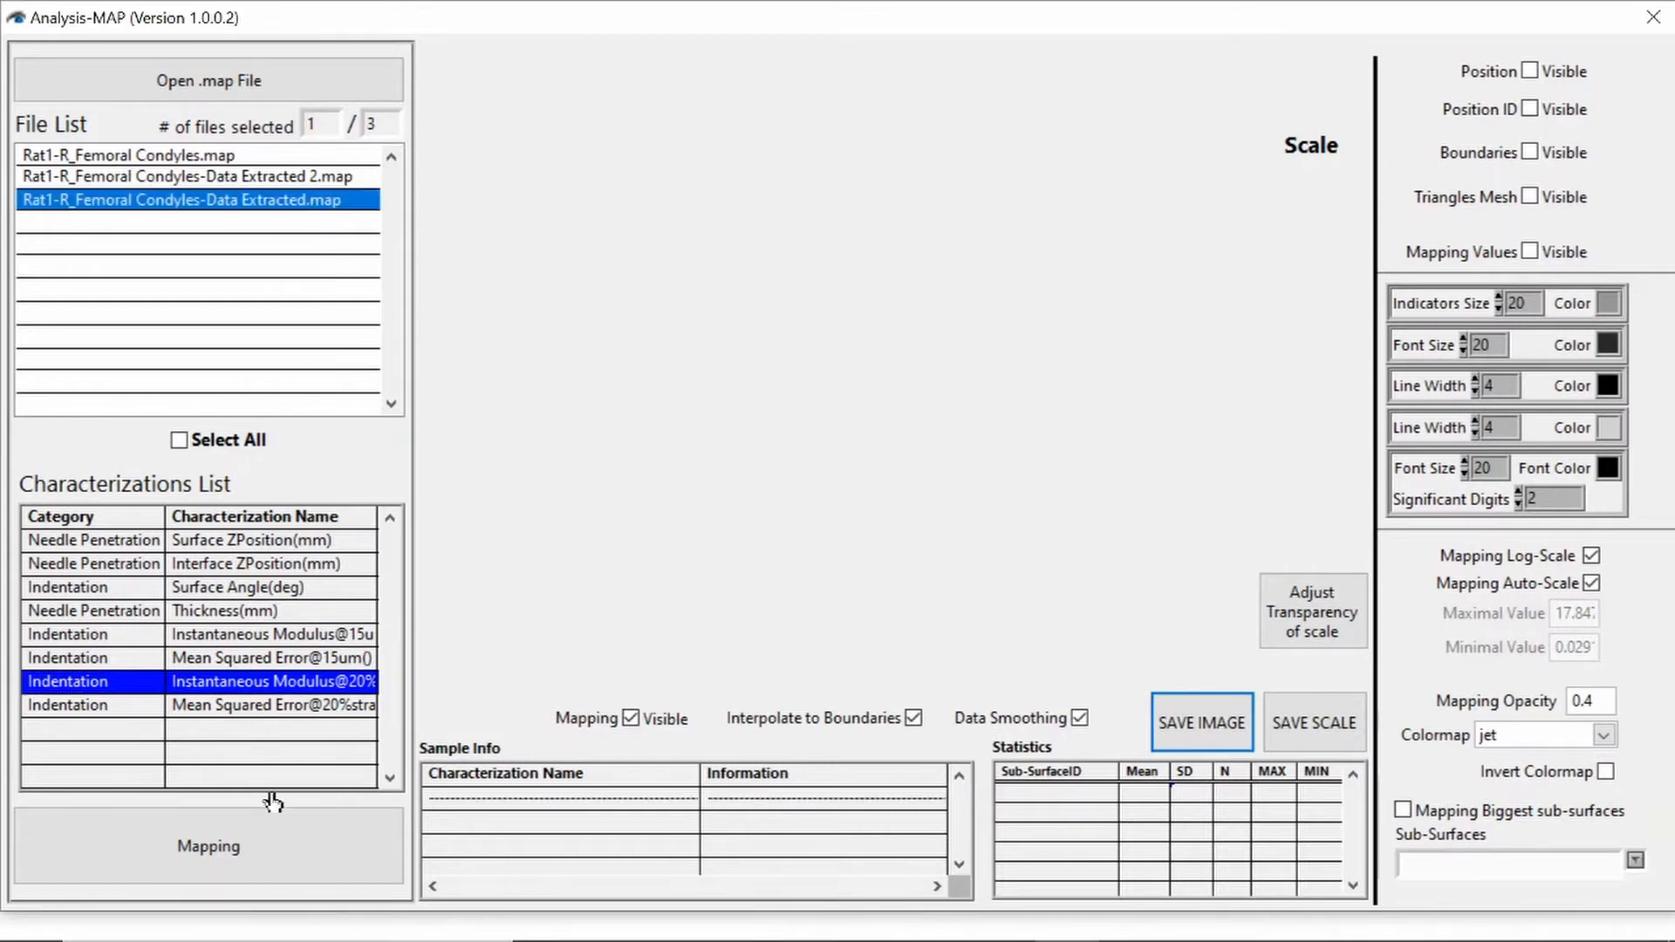
click(292, 855)
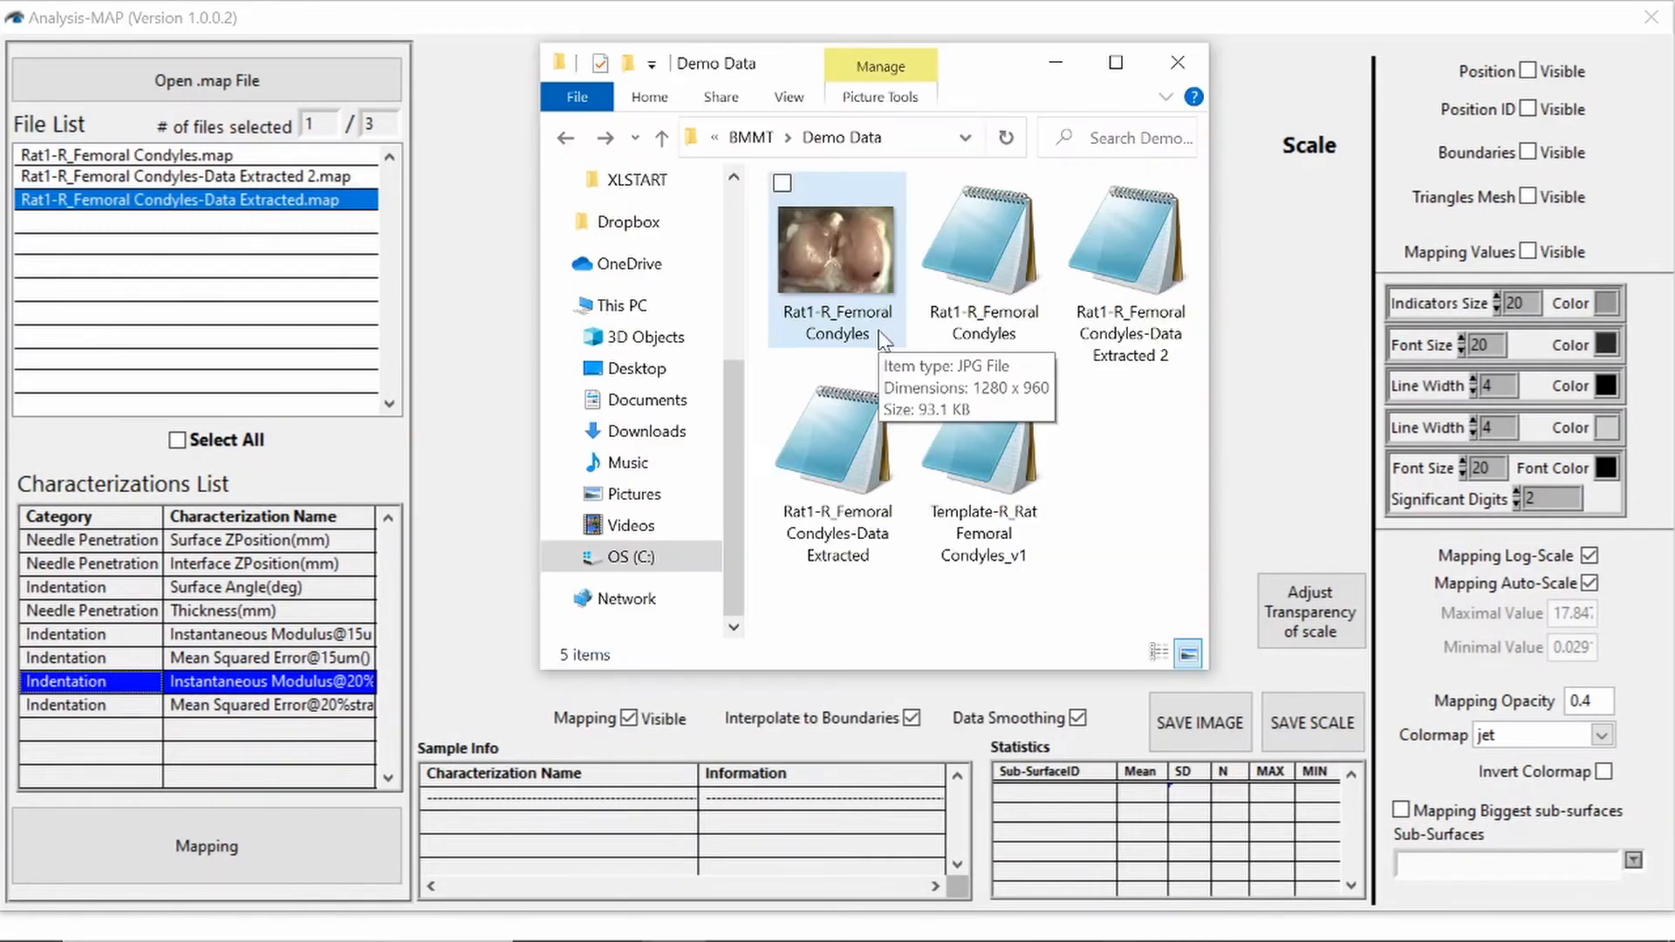
click(883, 339)
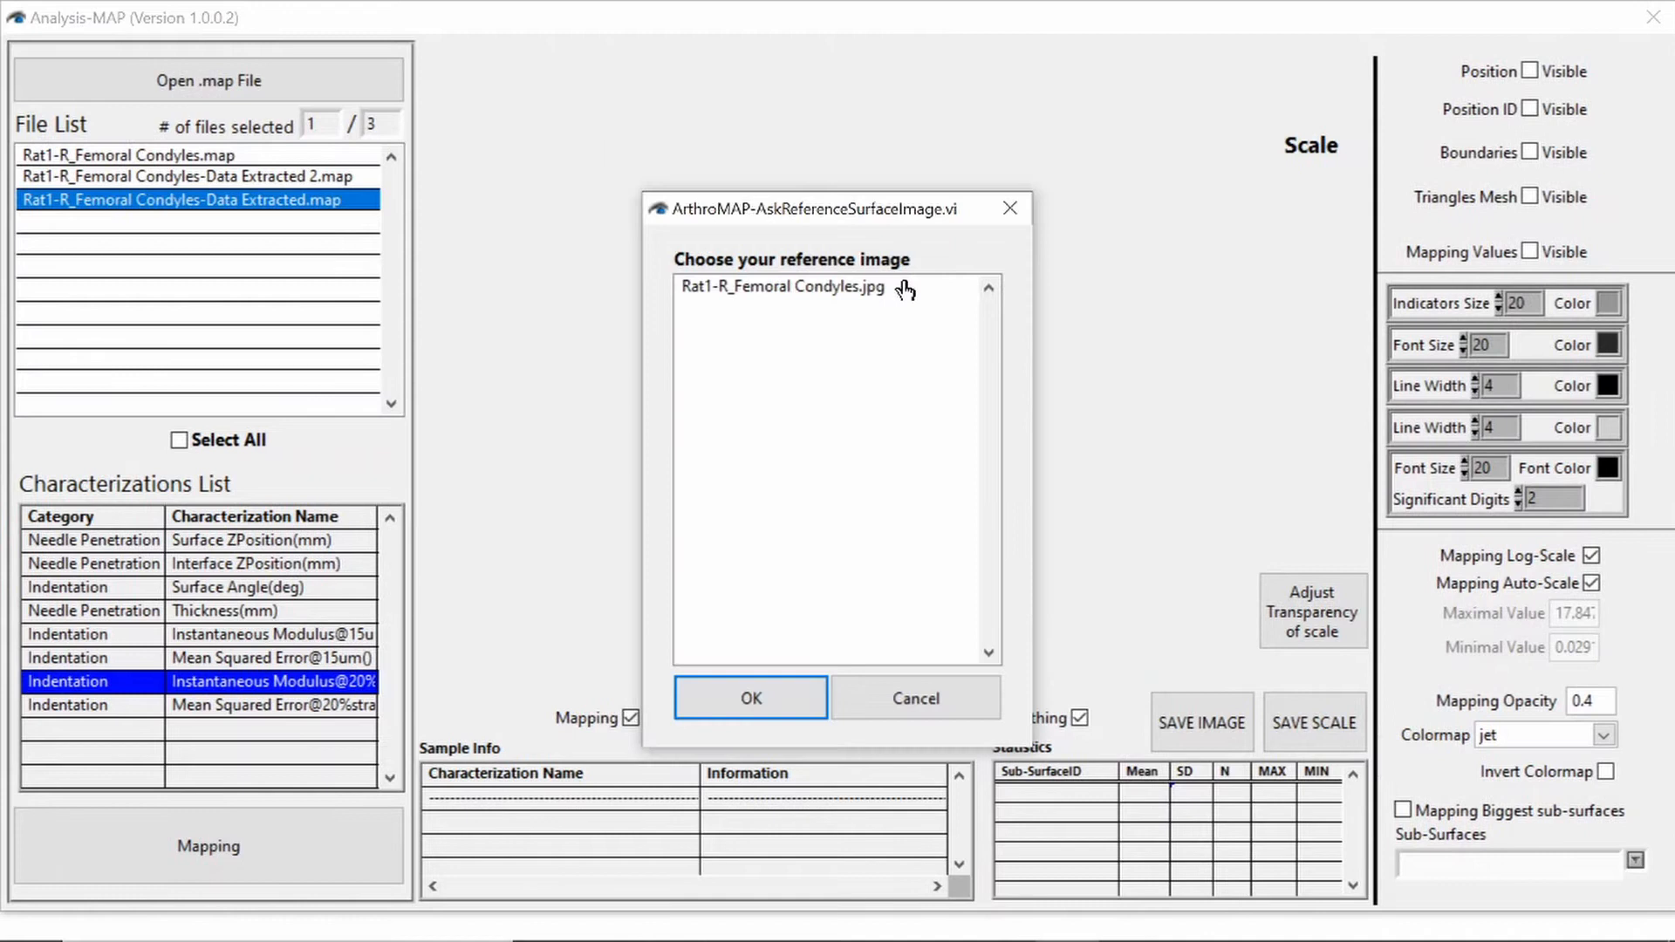
click(898, 286)
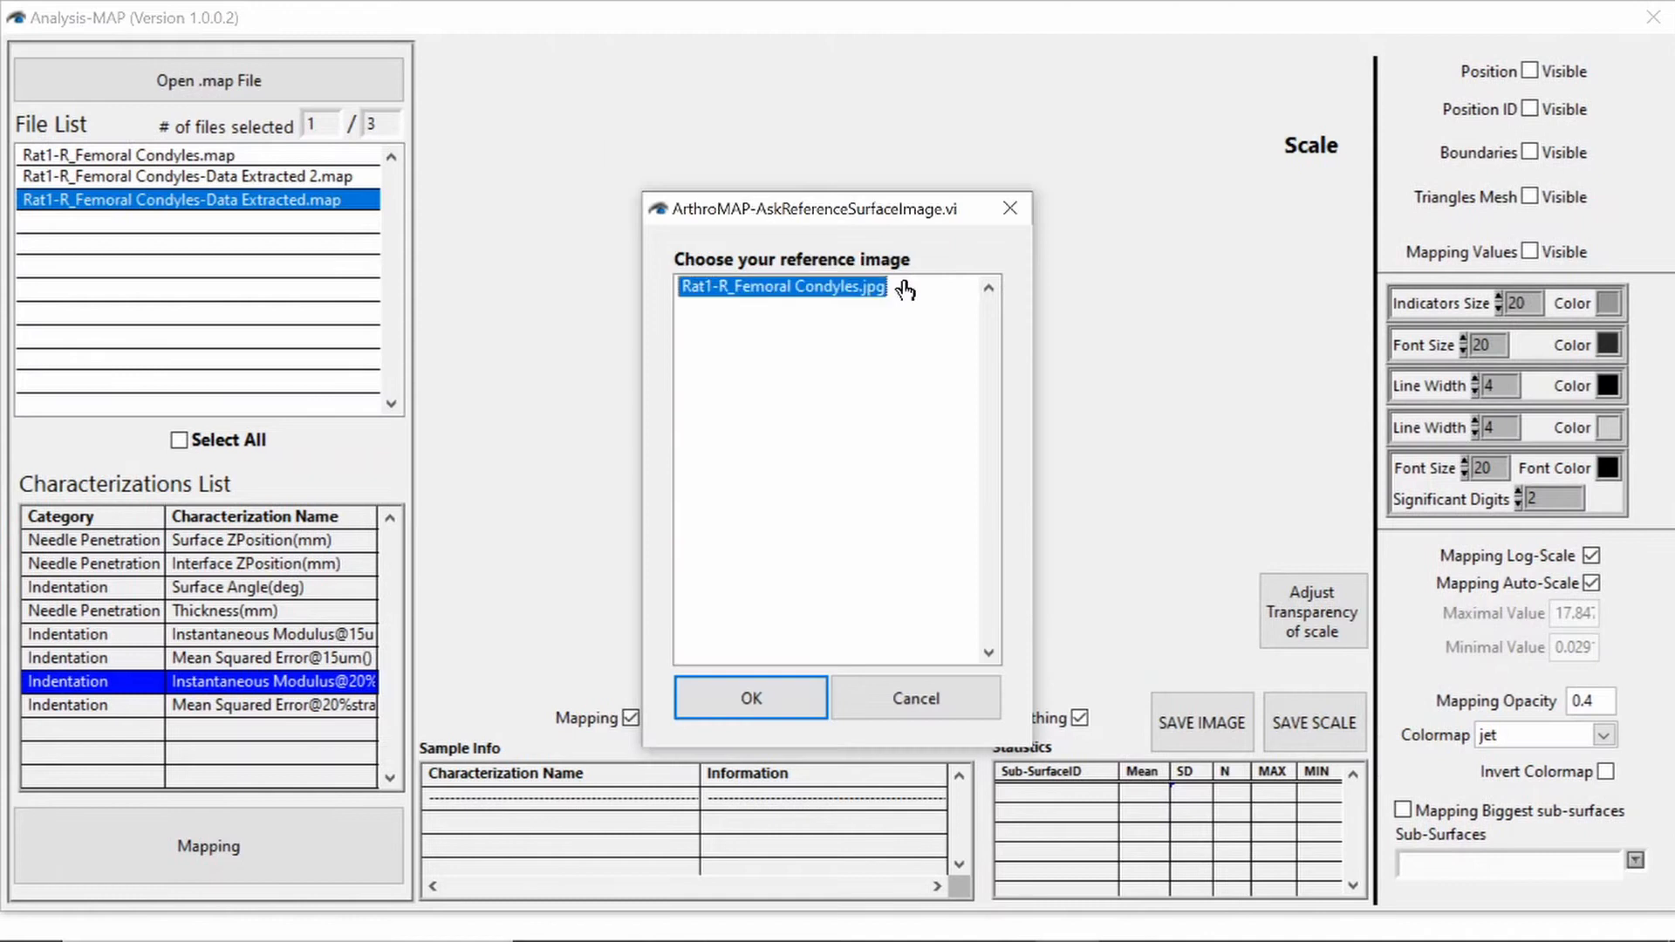
click(755, 695)
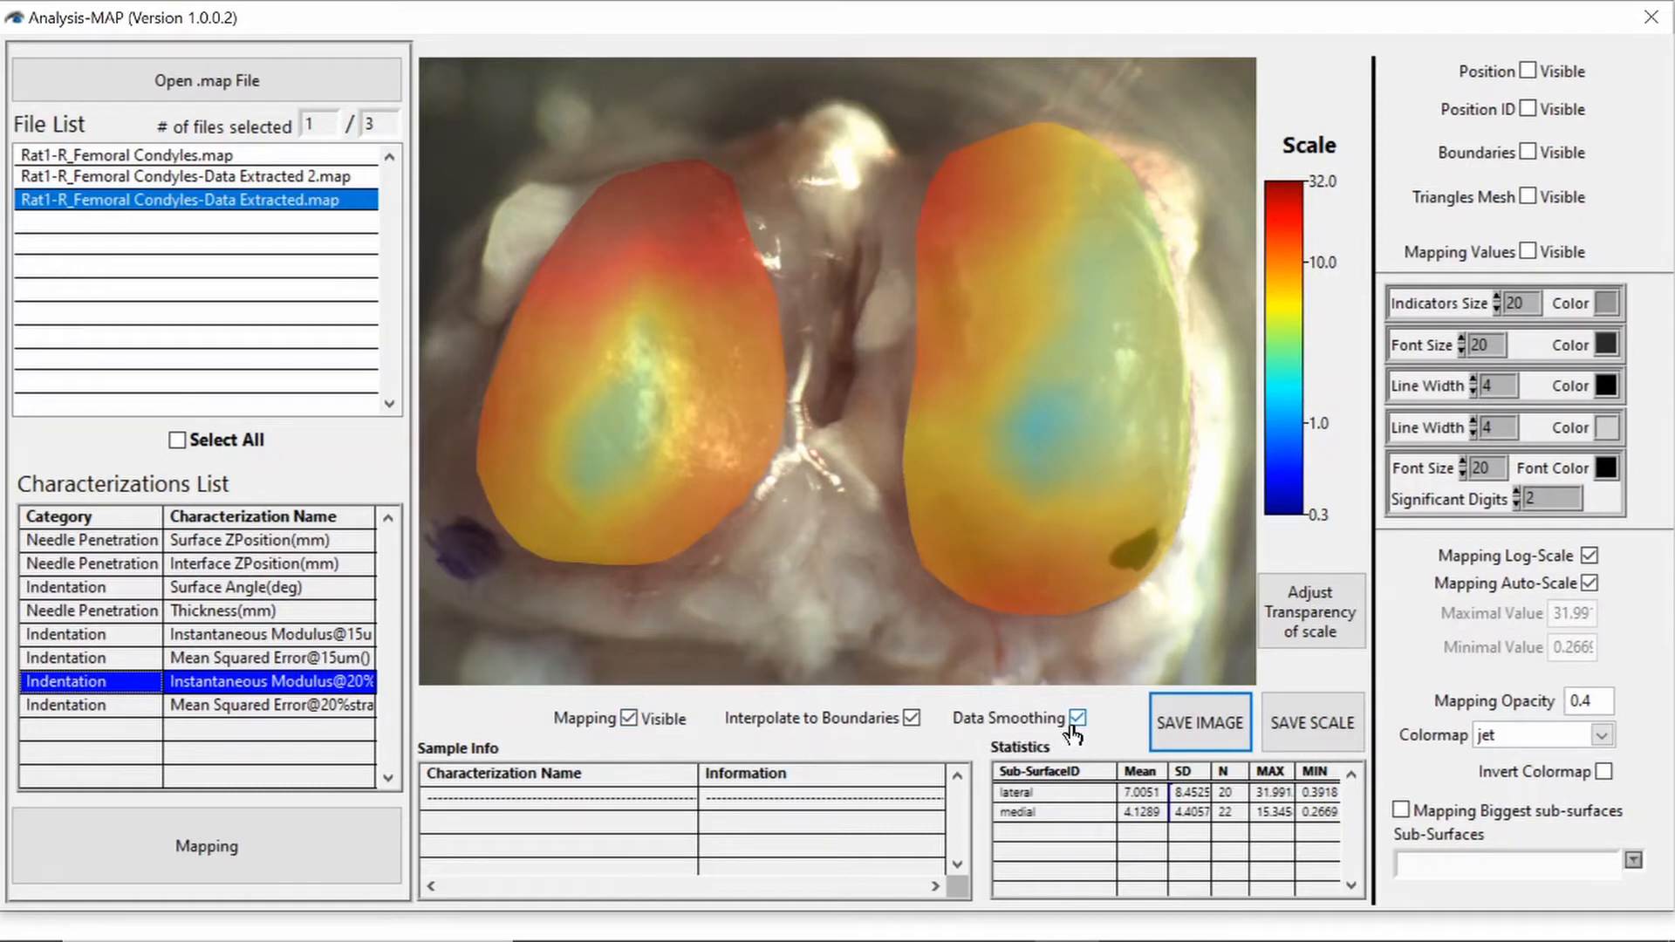
- Switch the mapping overlay off and on again, and do the same with Interpolate to Boundaries
click(629, 719)
click(628, 719)
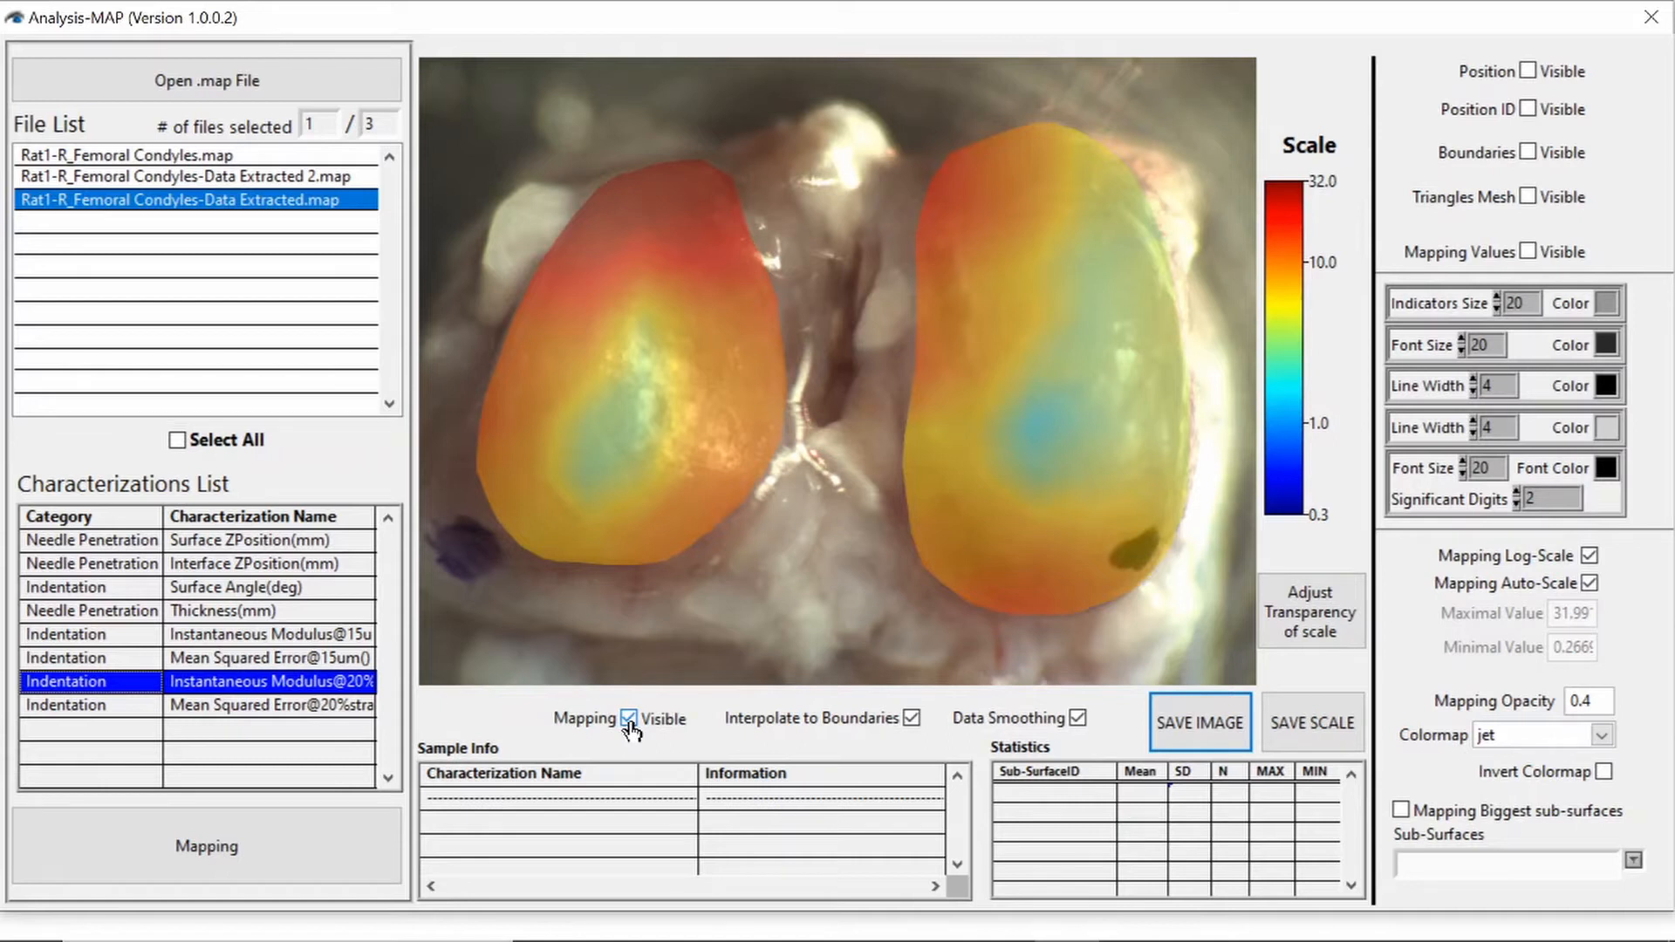
click(911, 729)
click(911, 729)
- Show the measurement positions on the map with indicator size 25 and yellow markers
click(1528, 72)
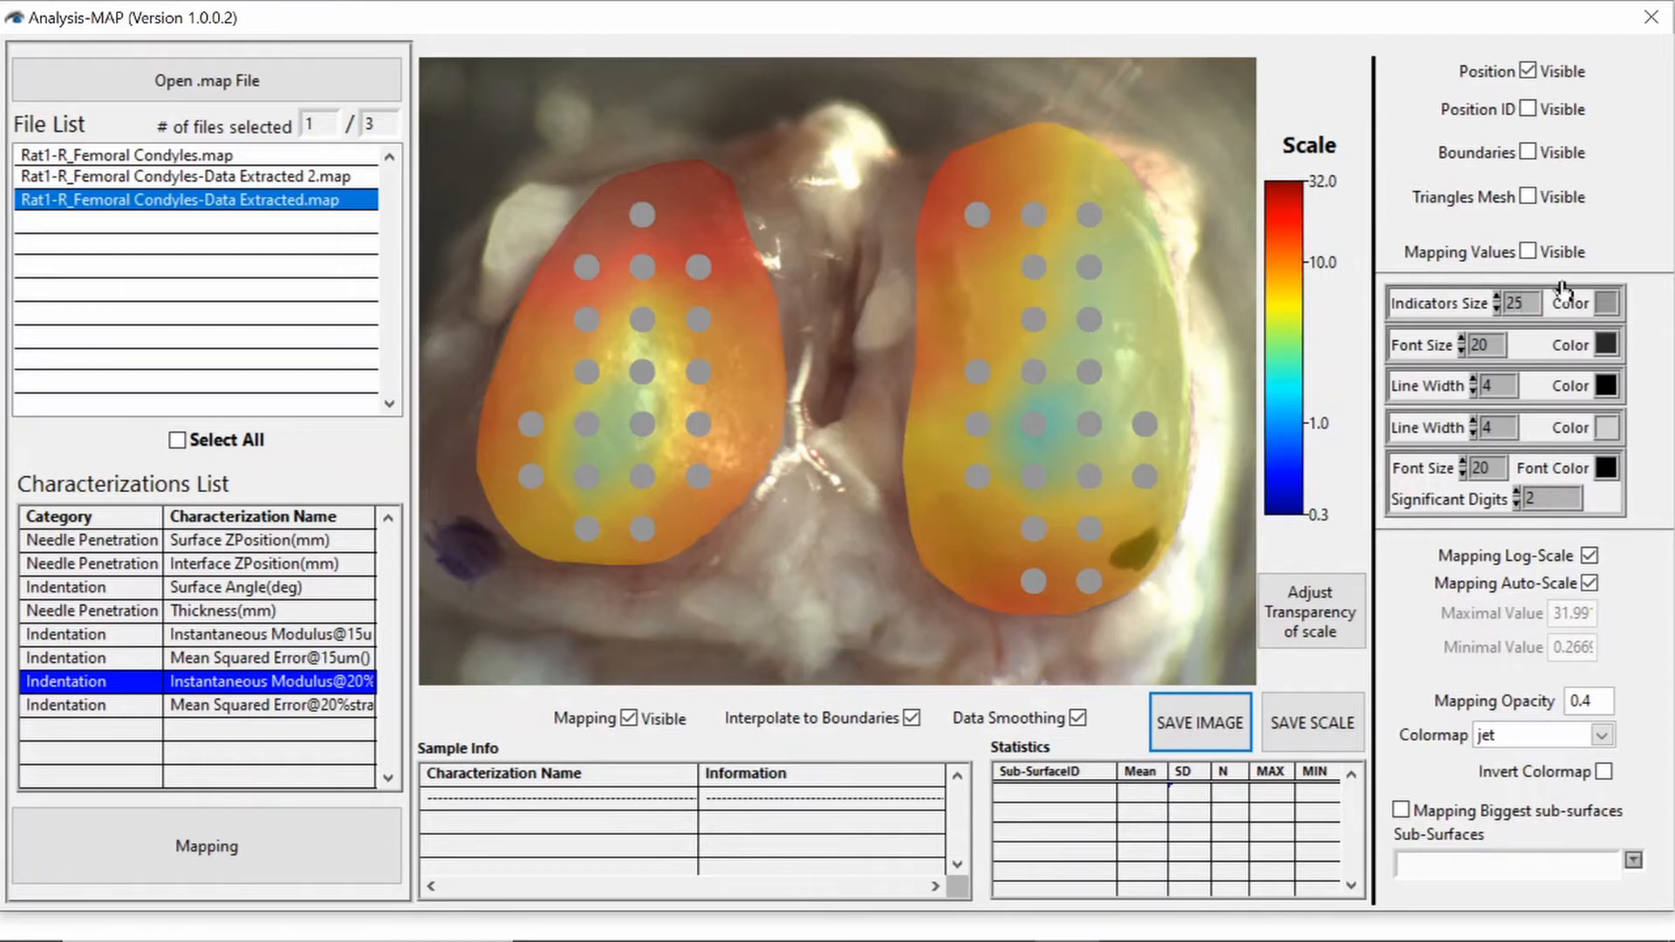
click(1605, 307)
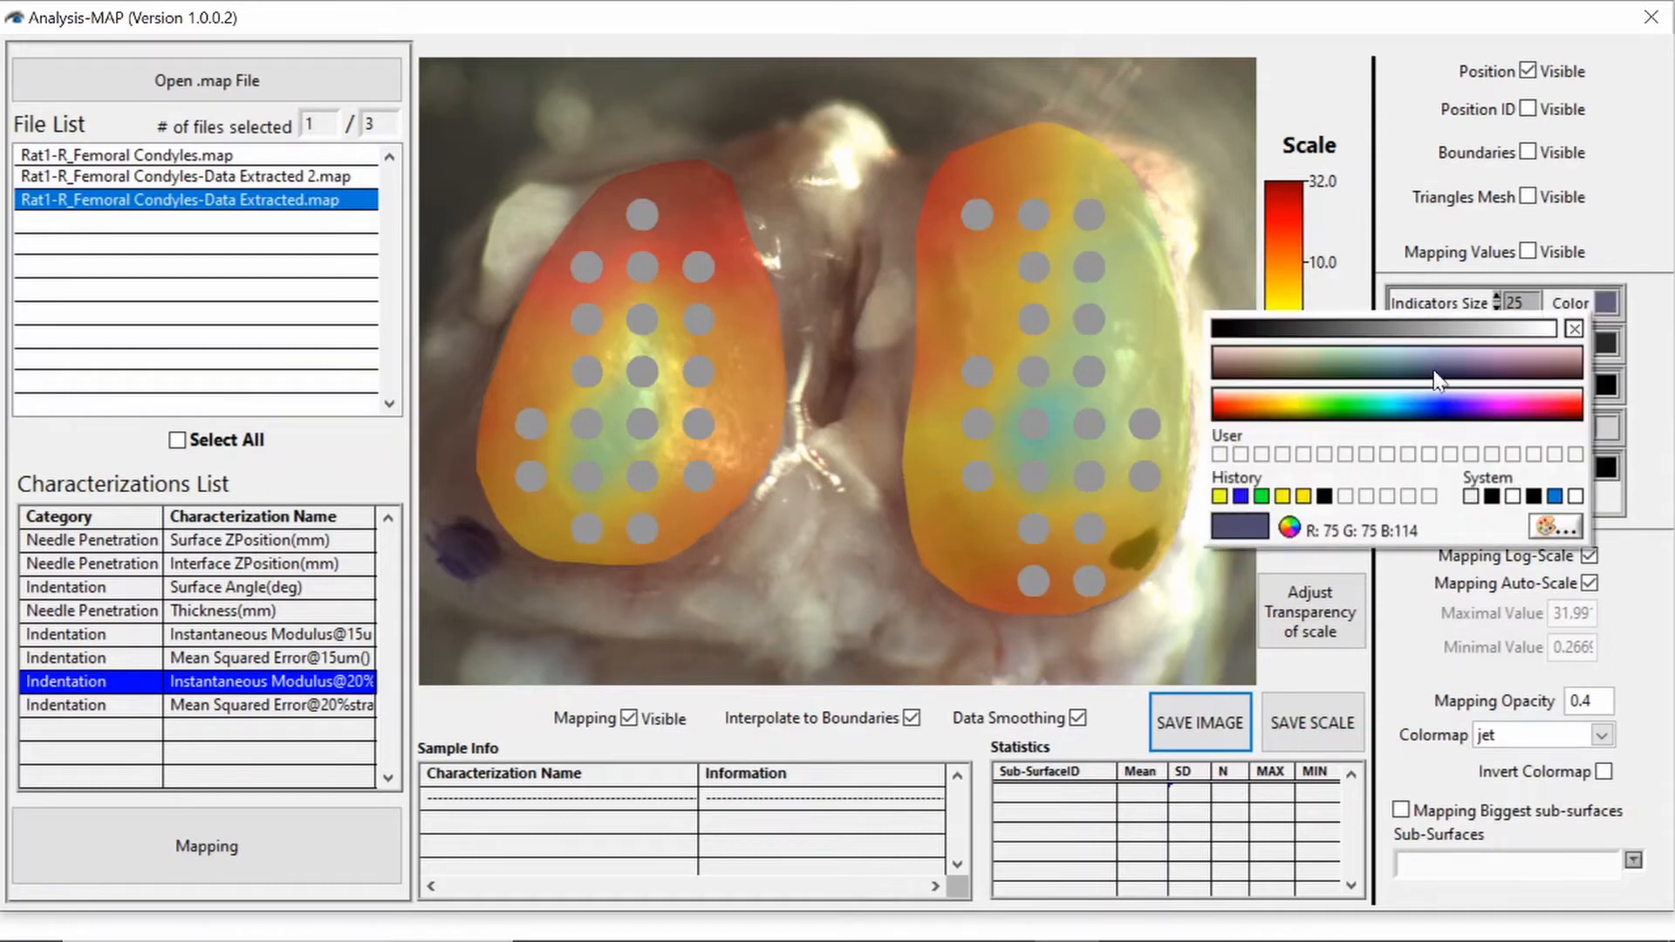
click(1303, 413)
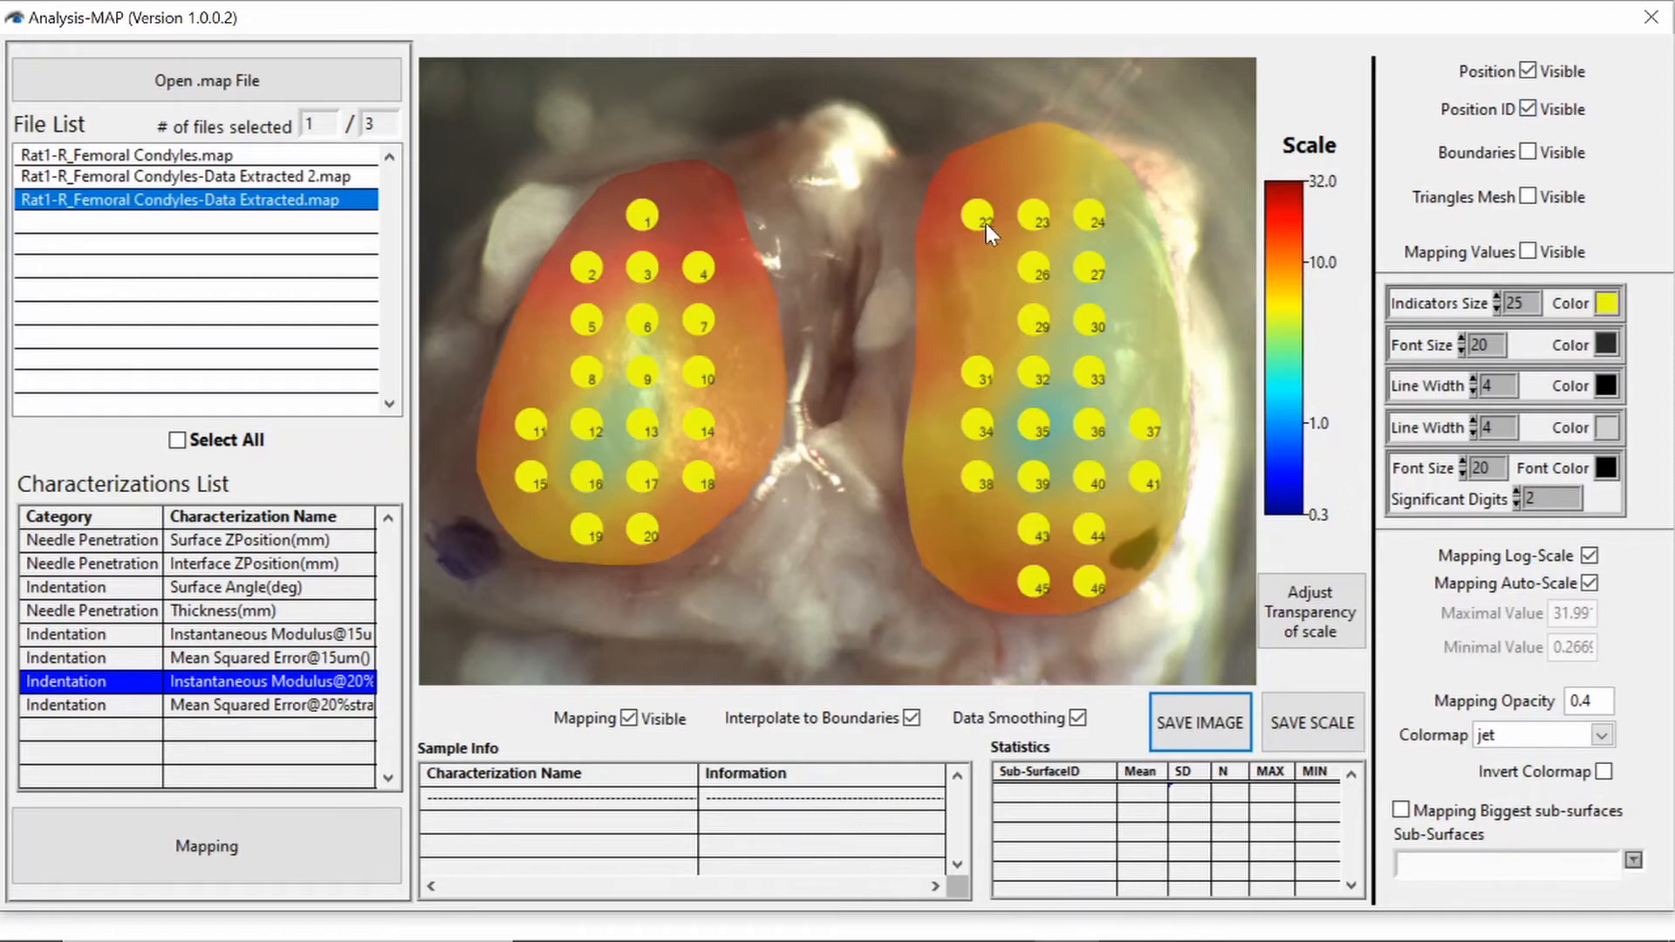
- Set the position ID labels to font size 25 and colour them blue
click(1494, 343)
key(BackSpace)
text(5)
click(1605, 344)
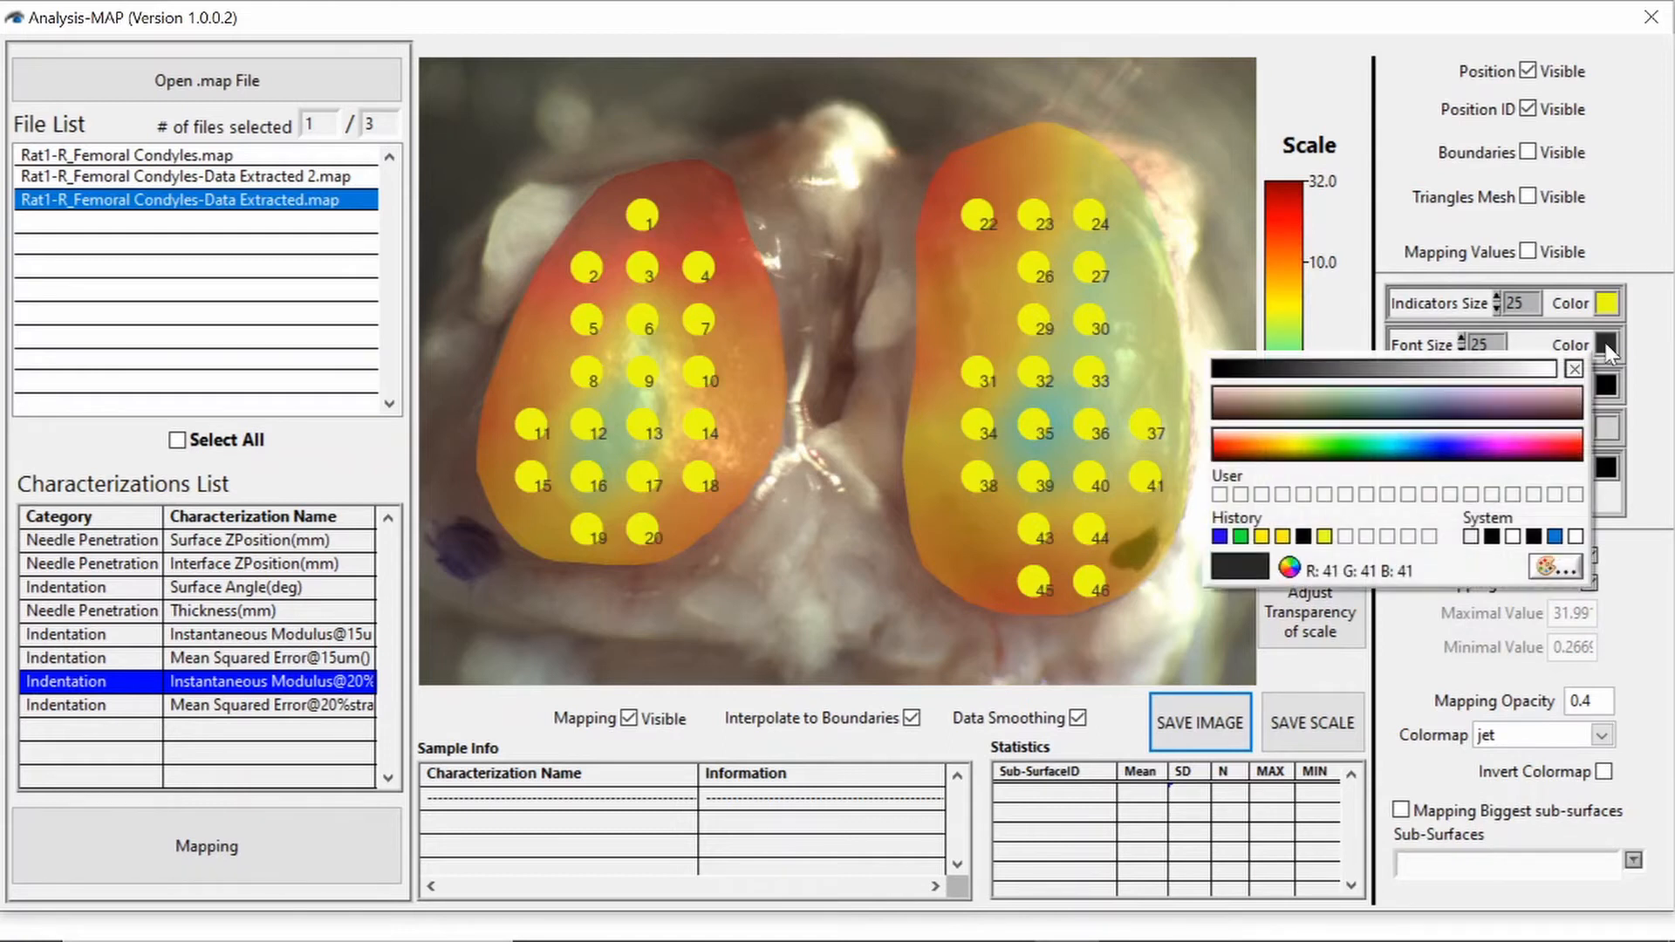
click(1448, 446)
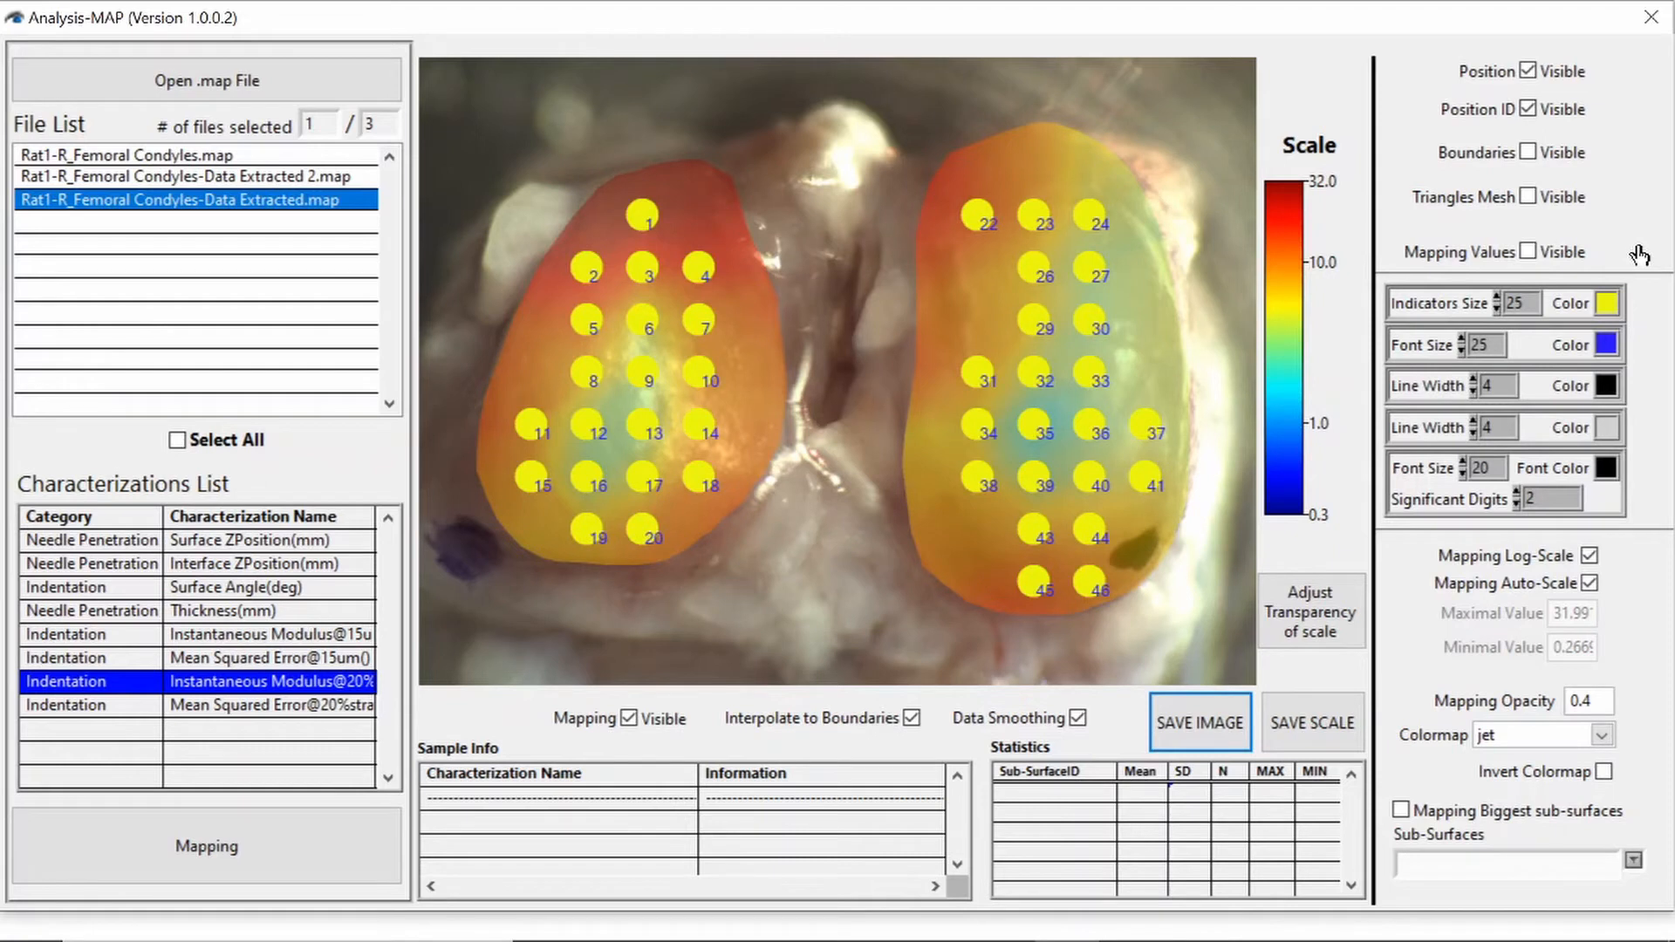
- Show the surface boundaries on the map and set their line width to 8
click(1529, 155)
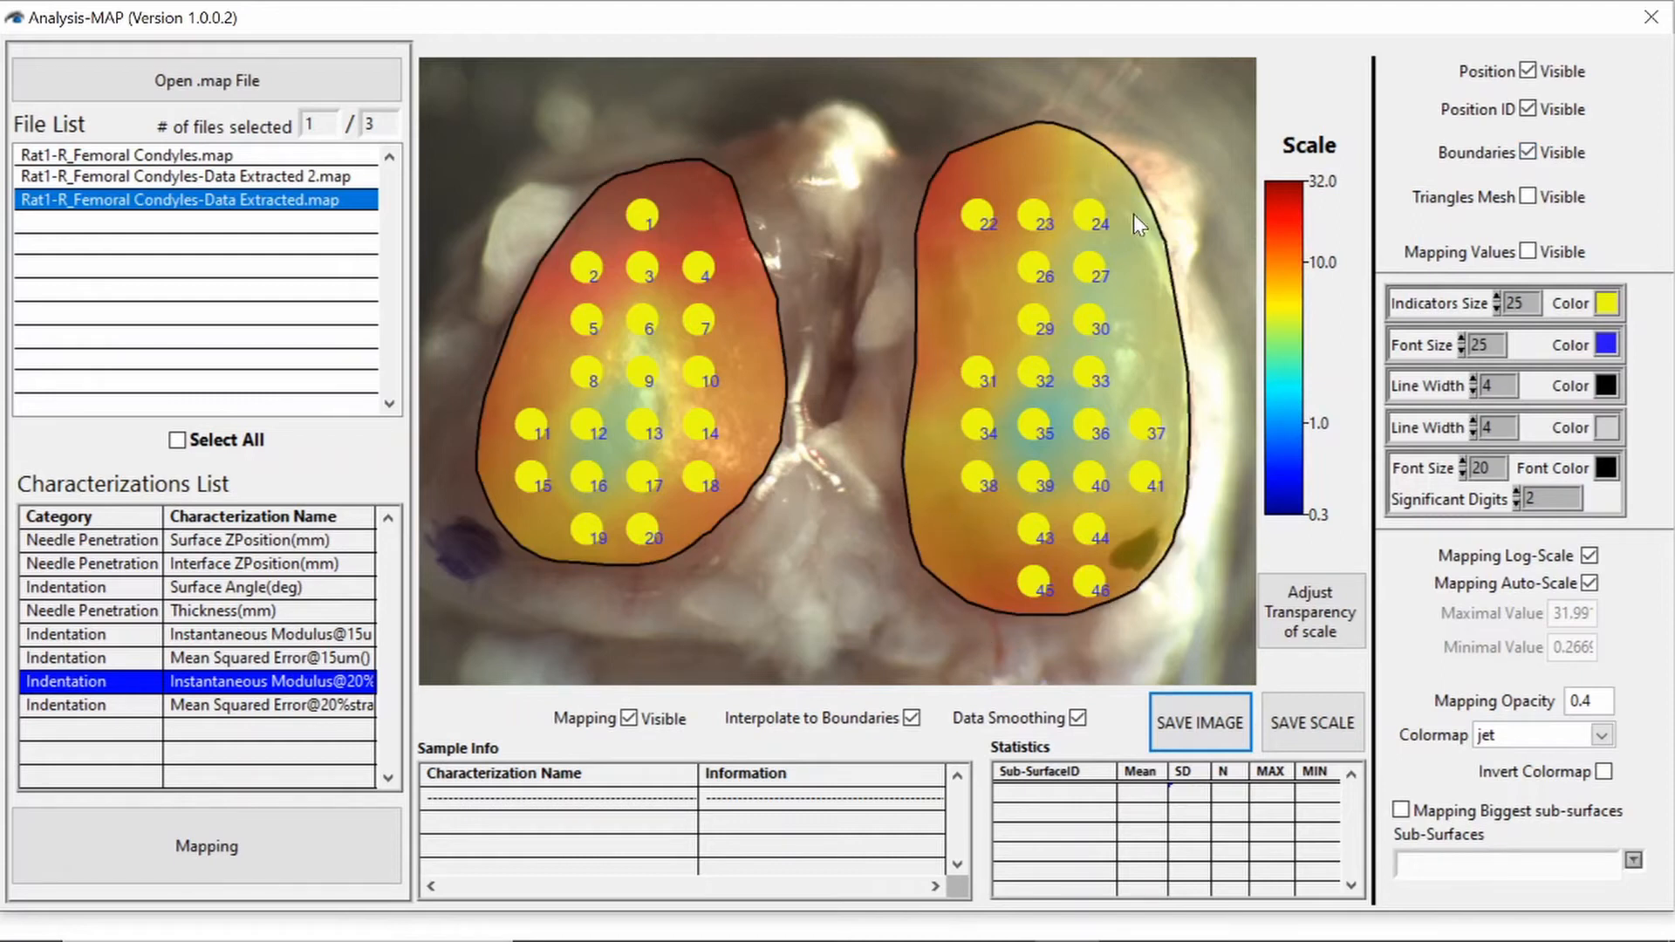
double_click(1490, 385)
text(8)
click(1609, 248)
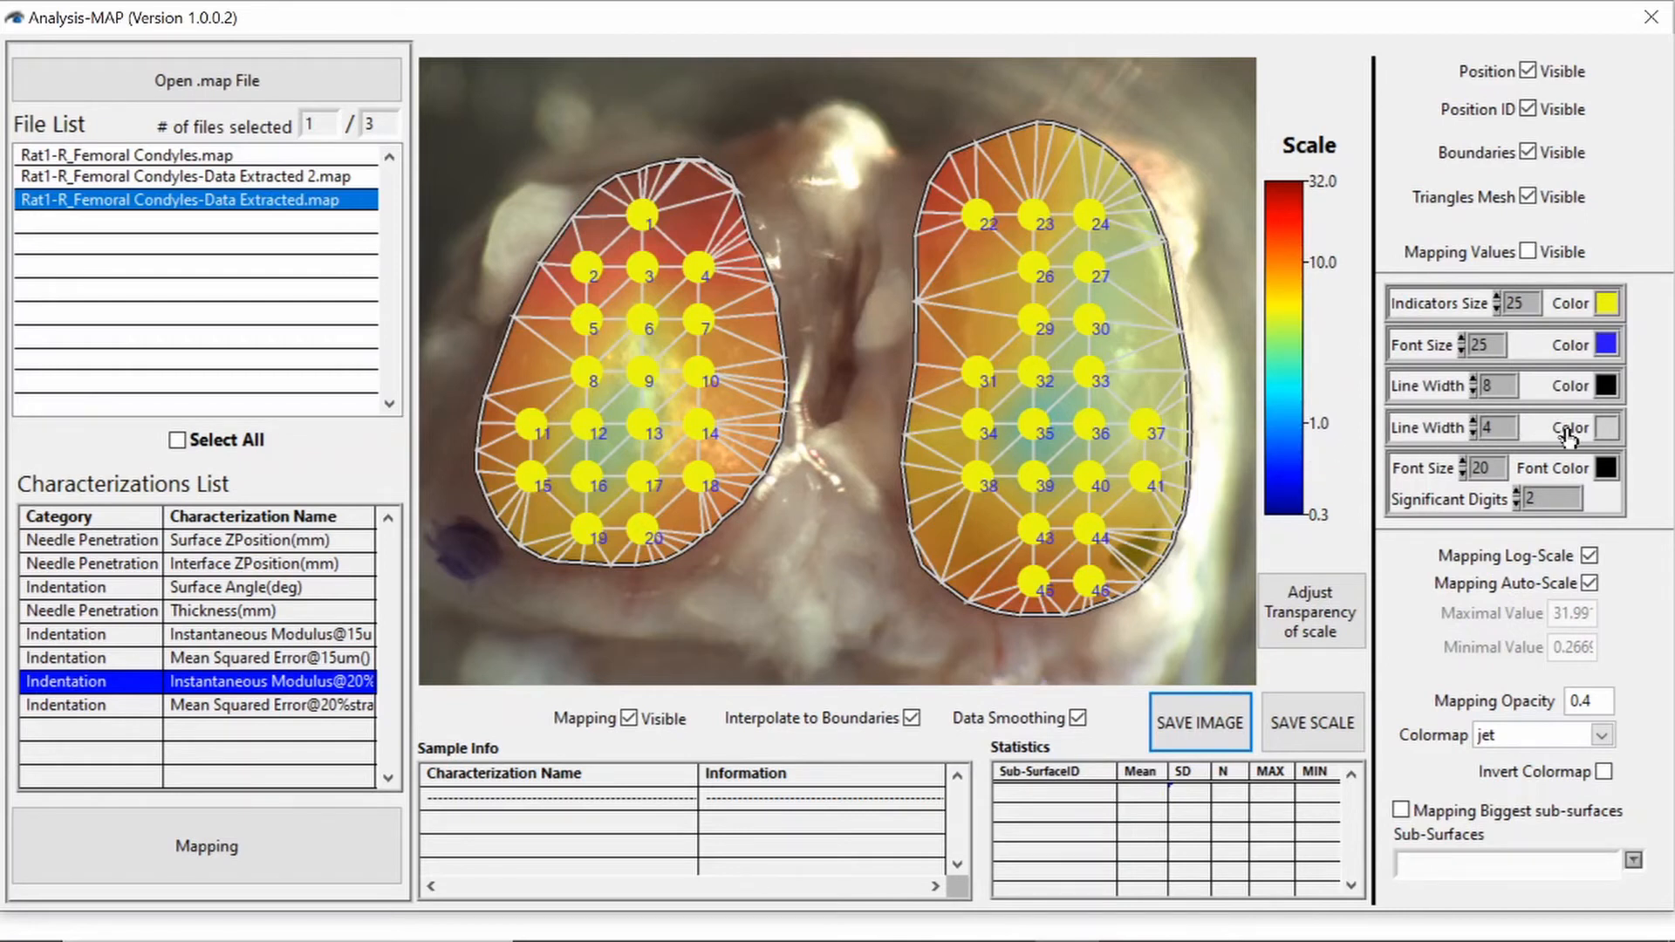
- Change the line colour of the triangles mesh to green
click(1605, 428)
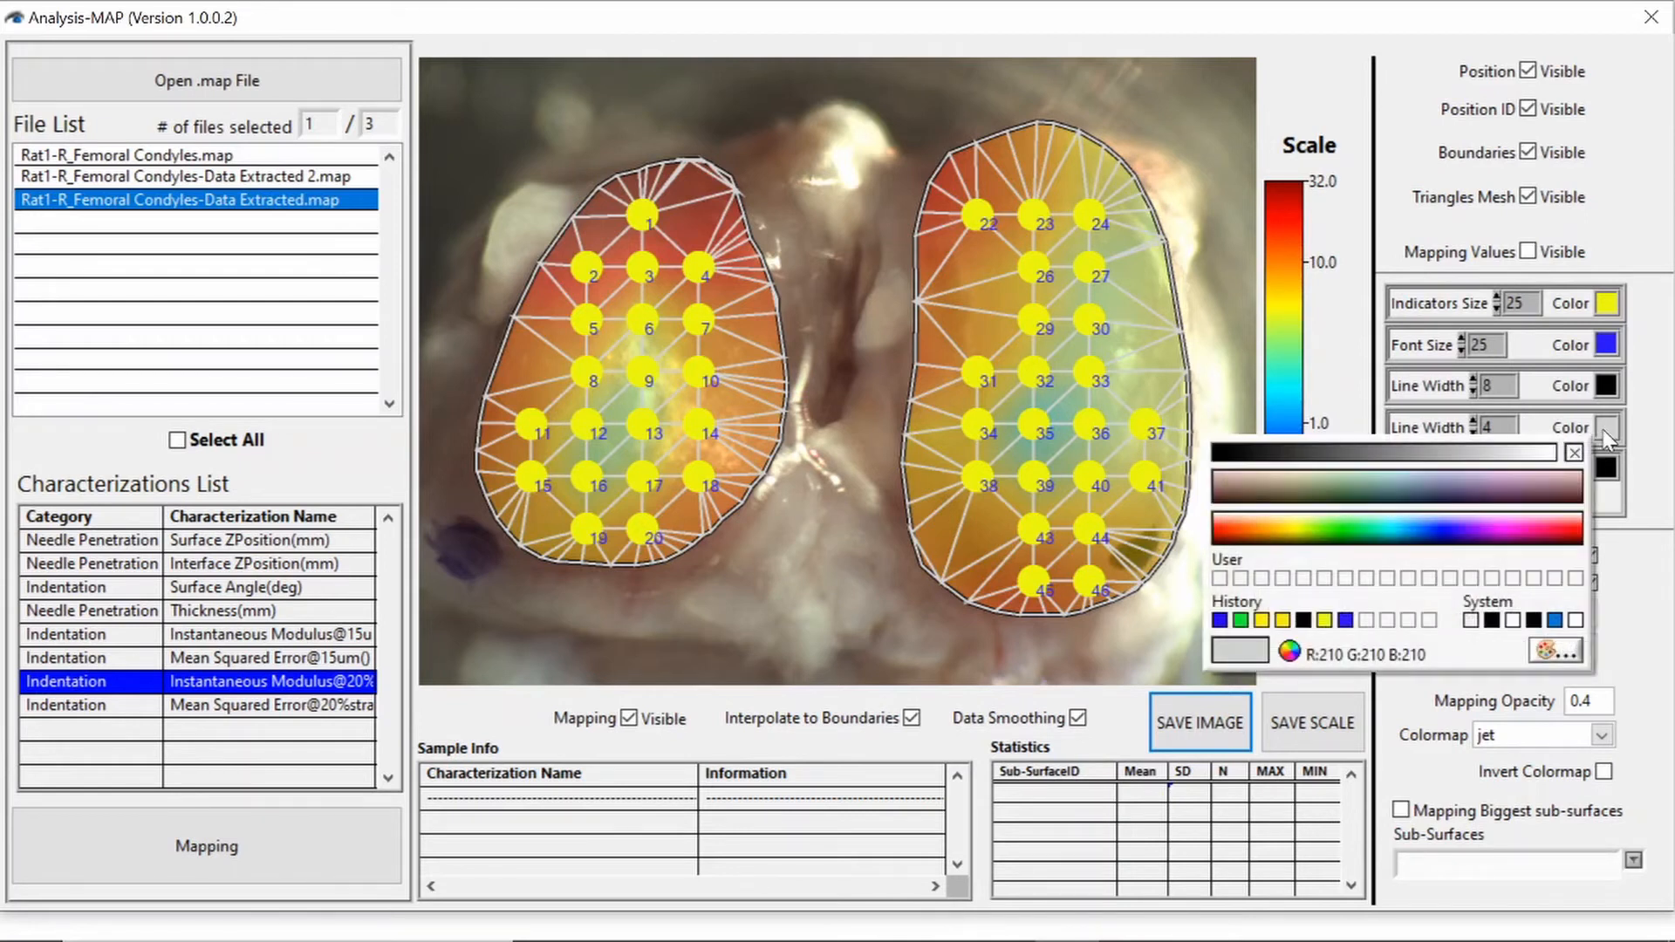
click(1346, 534)
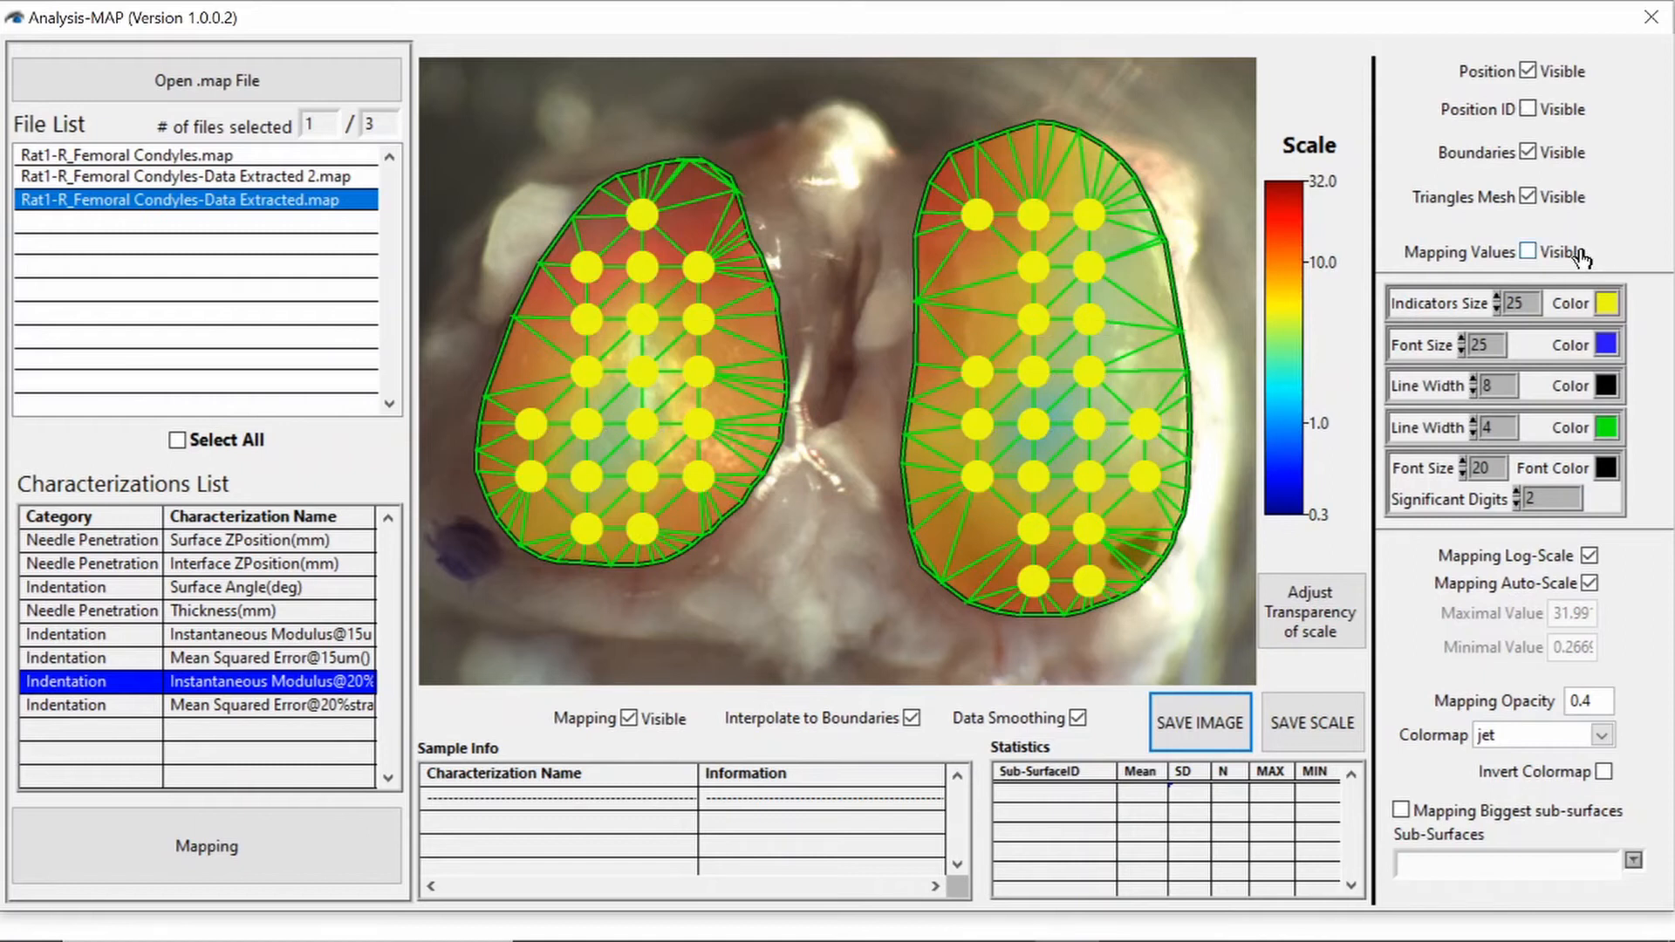
- Show the mapping values at the measurement positions and set their font size to 22
click(1527, 253)
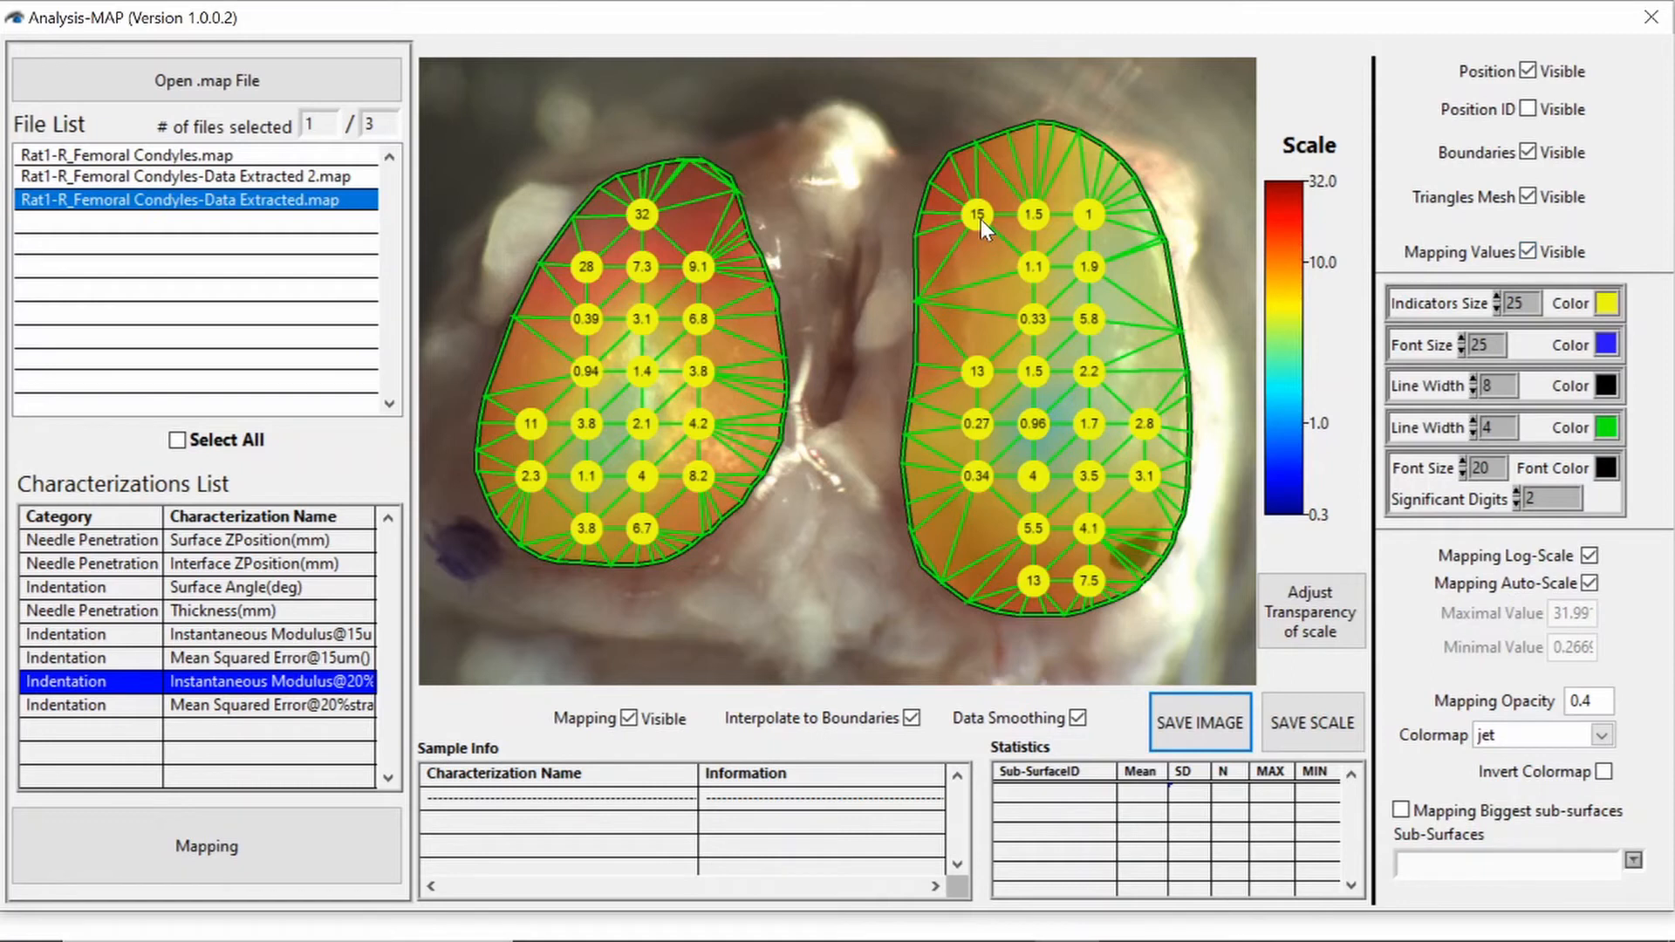
click(1494, 468)
key(BackSpace)
text(2)
click(1609, 471)
click(1606, 469)
- Reinitialize the triangles mesh line colour to its default, and hide both the mapping values and the mesh
right_click(1605, 430)
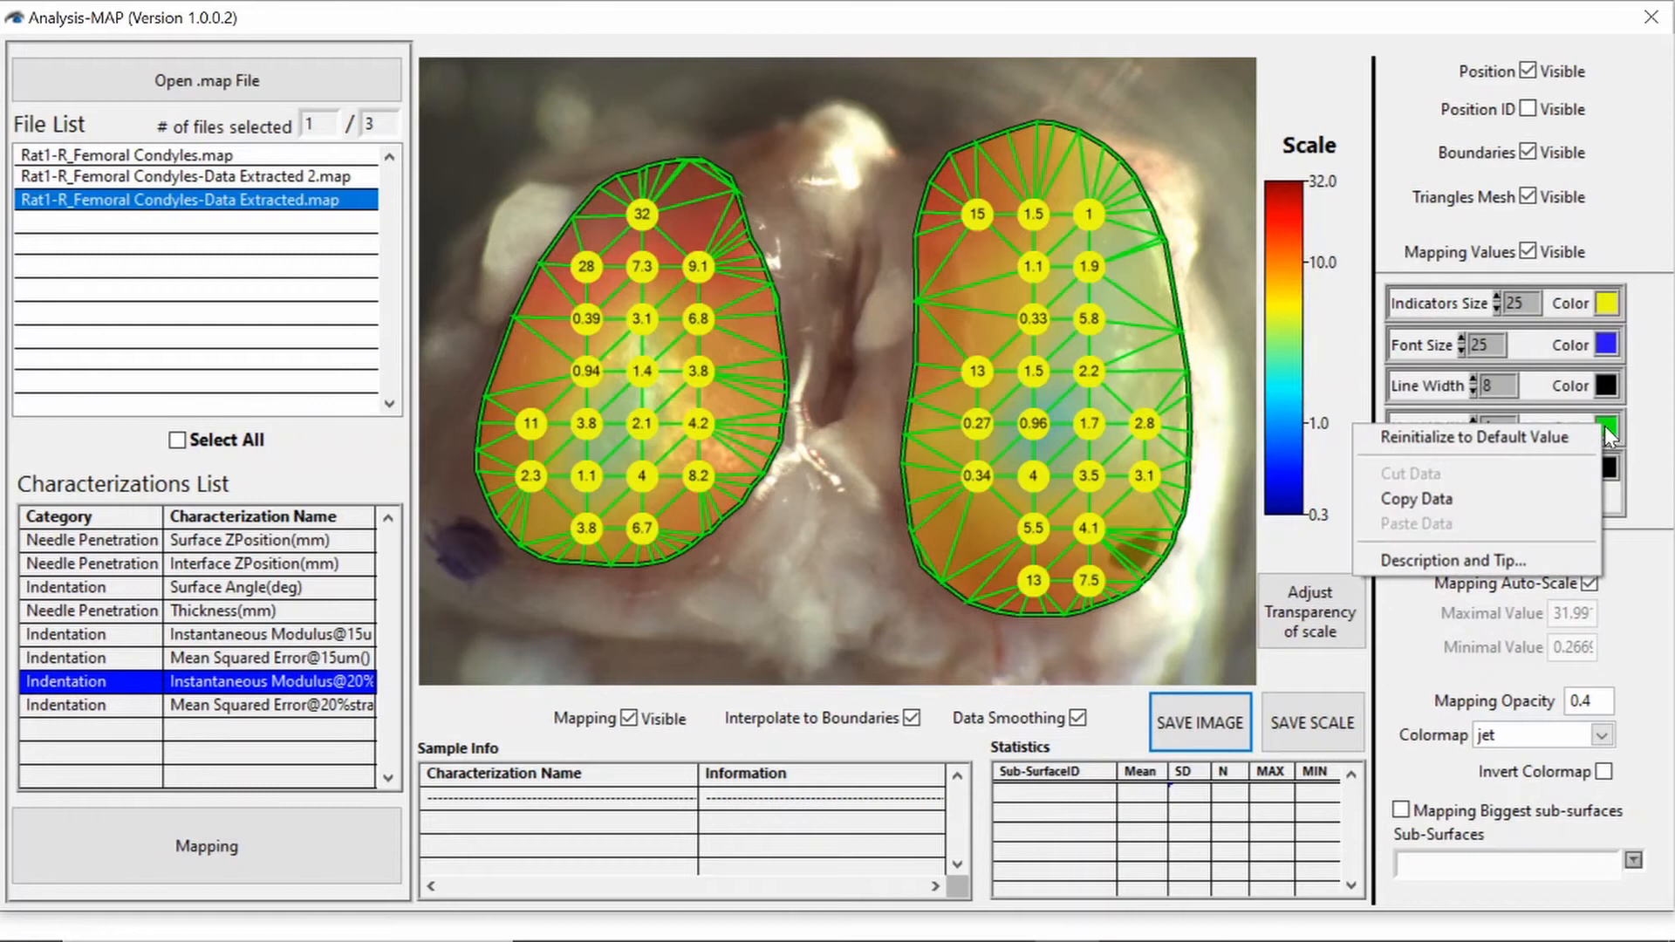
click(1431, 436)
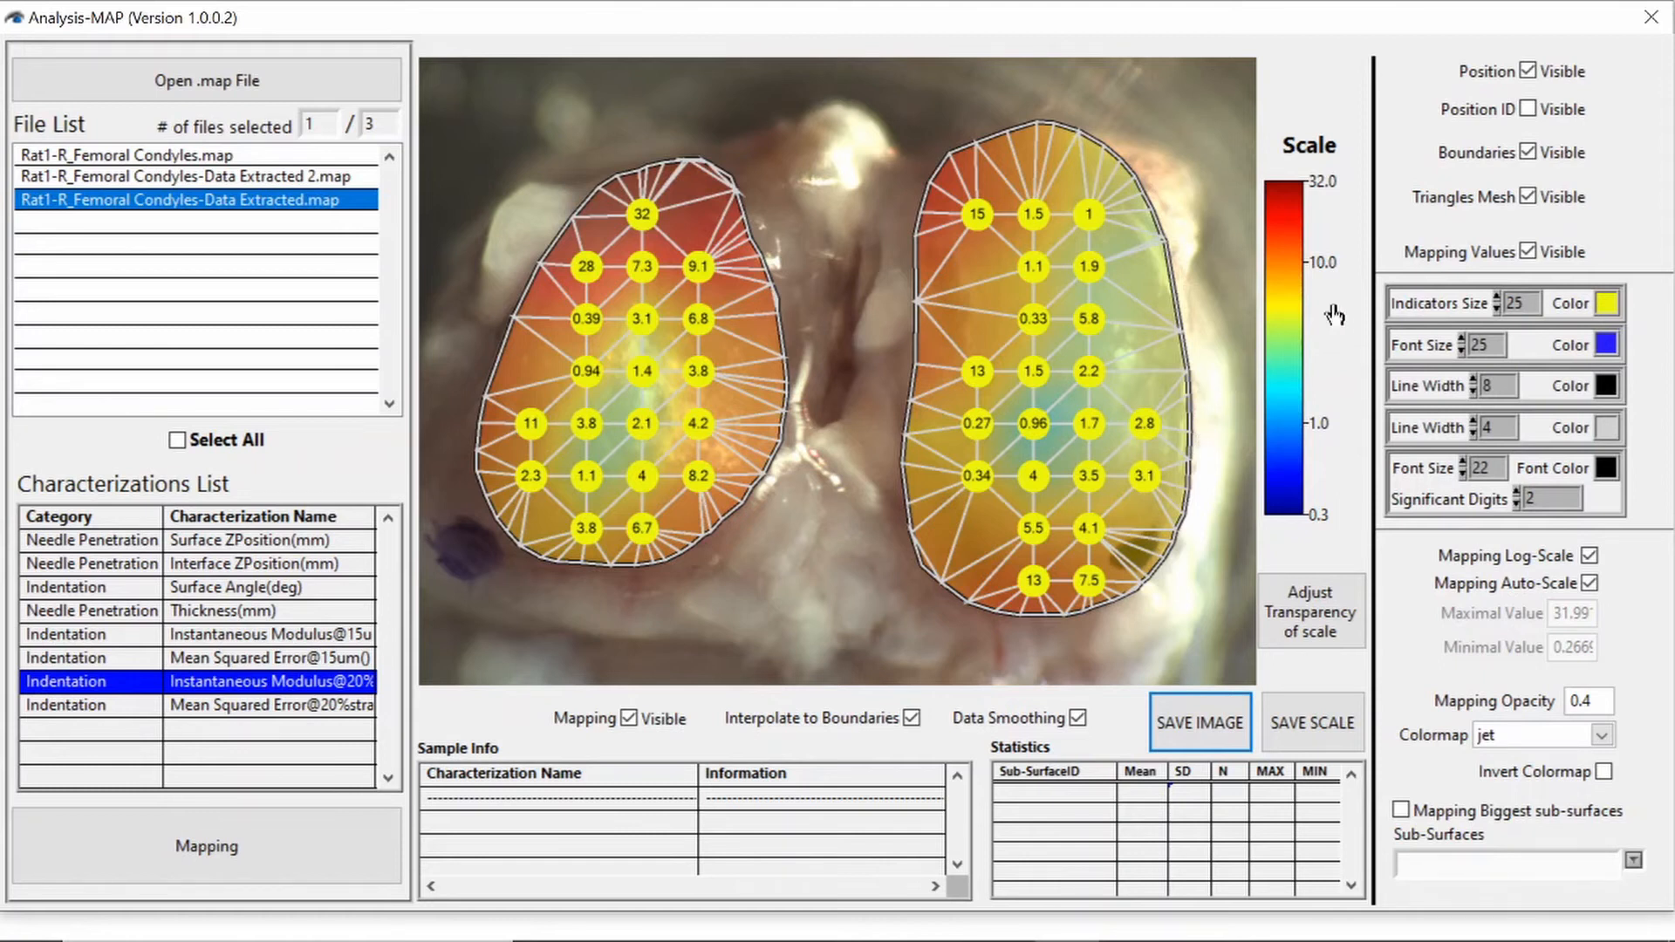
click(1526, 252)
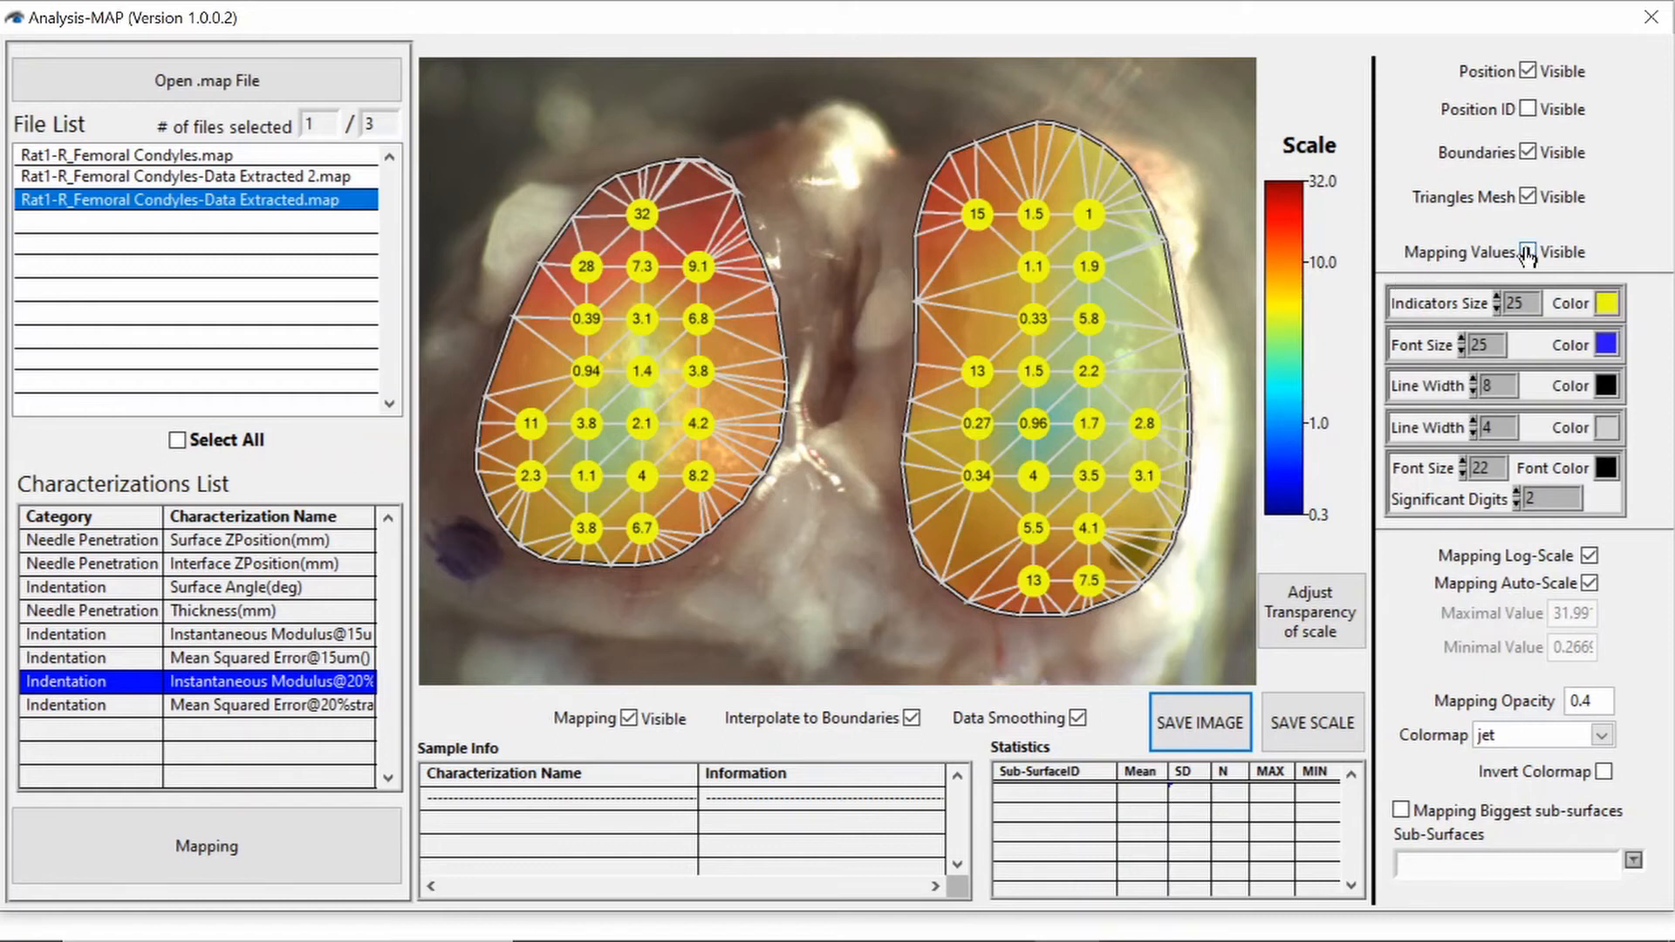
click(1526, 197)
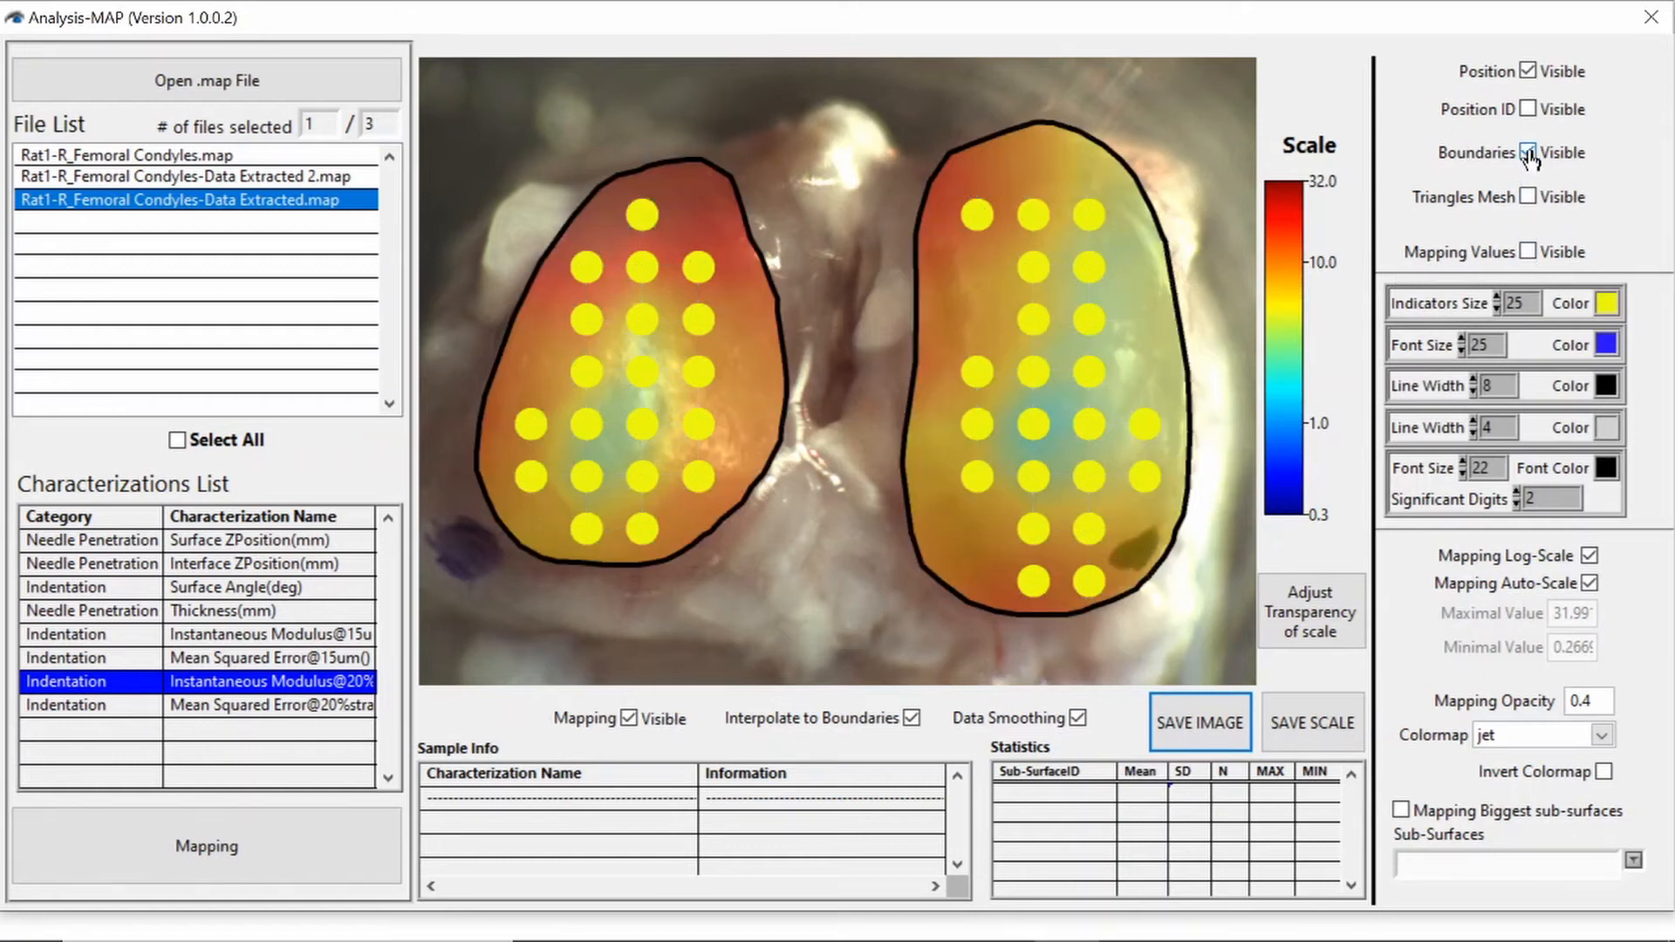
- Hide the surface boundaries and the measurement position markers on the map
click(1528, 152)
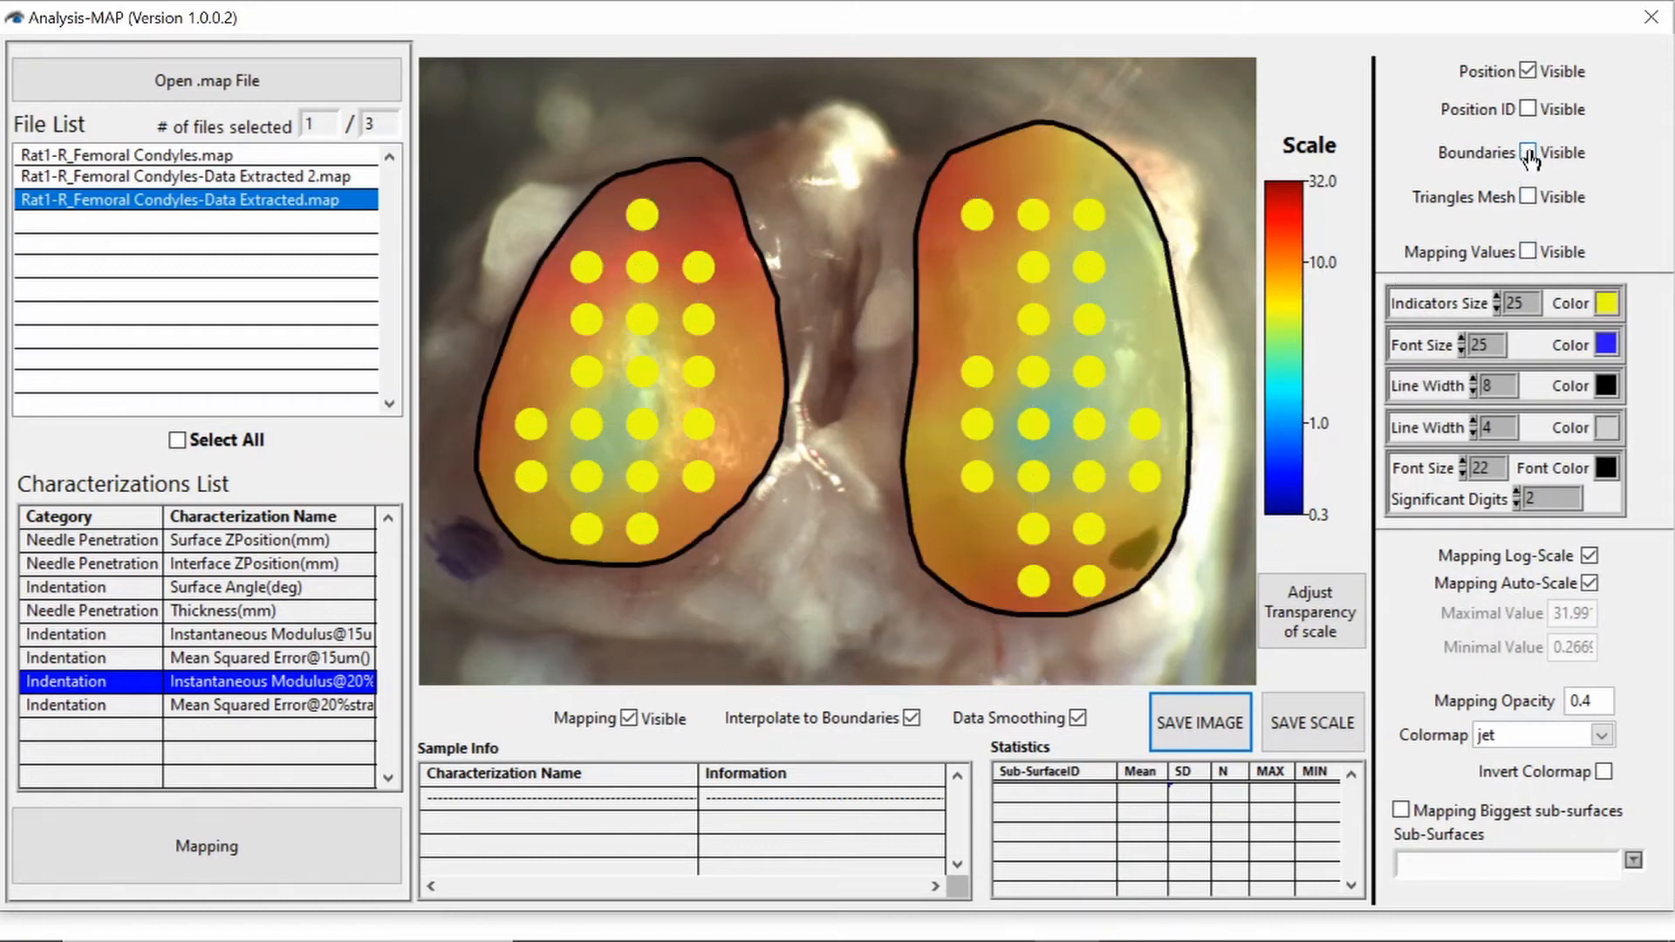
click(1528, 71)
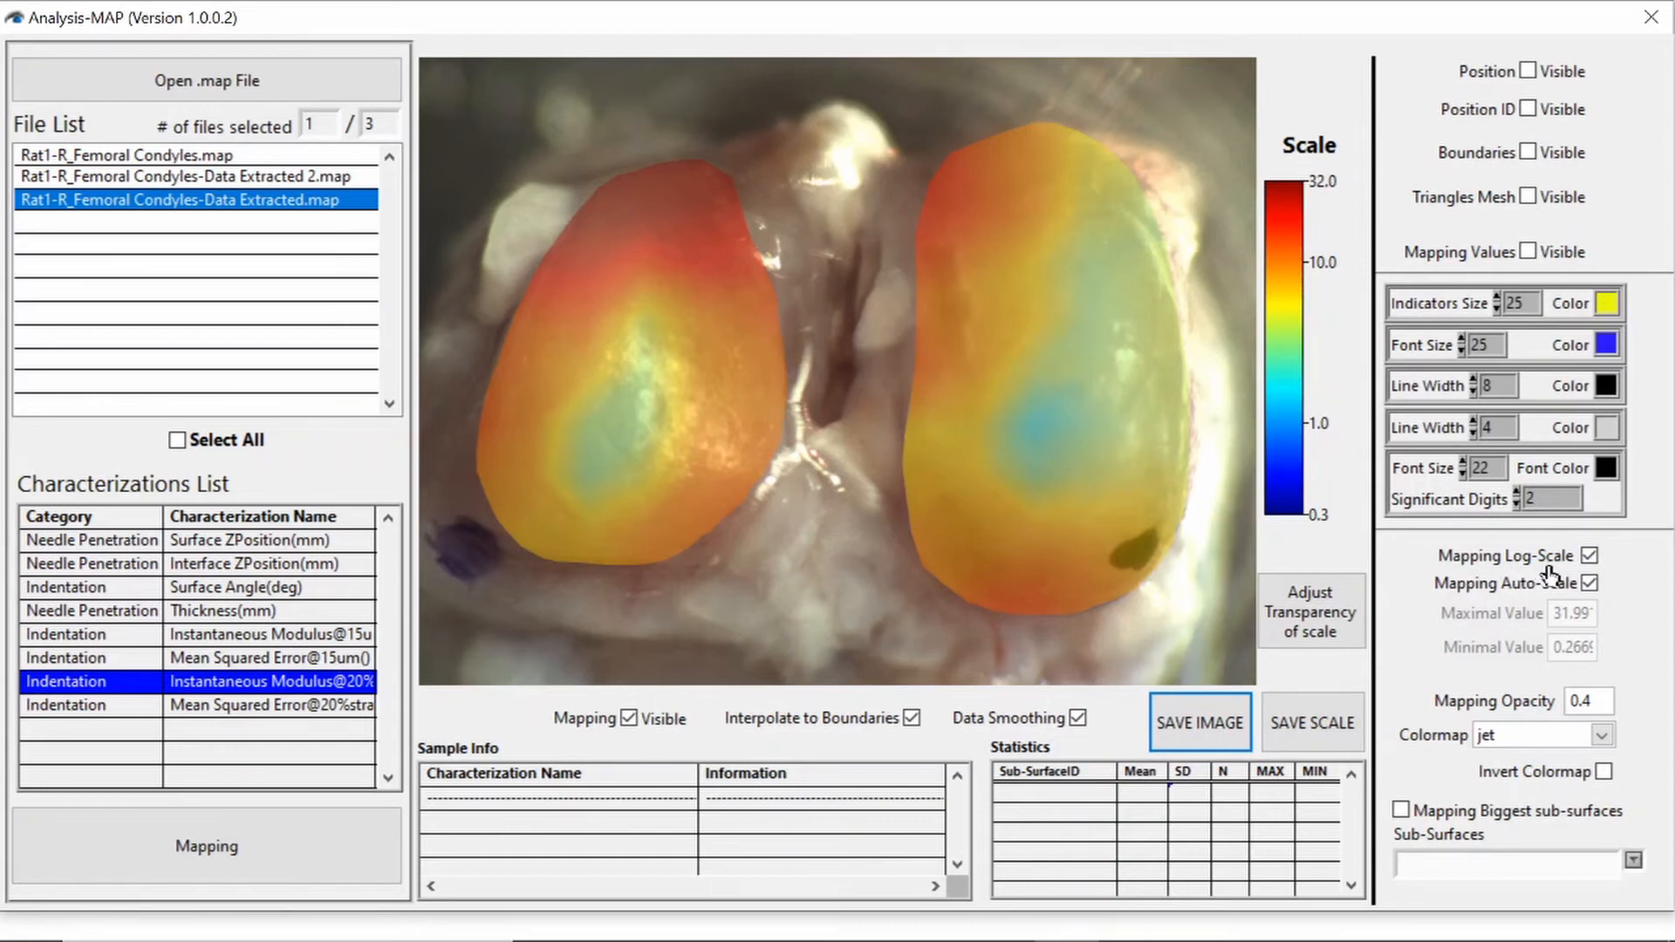
- Switch the mapping from log-scale to linear scale and back to log-scale
click(1591, 556)
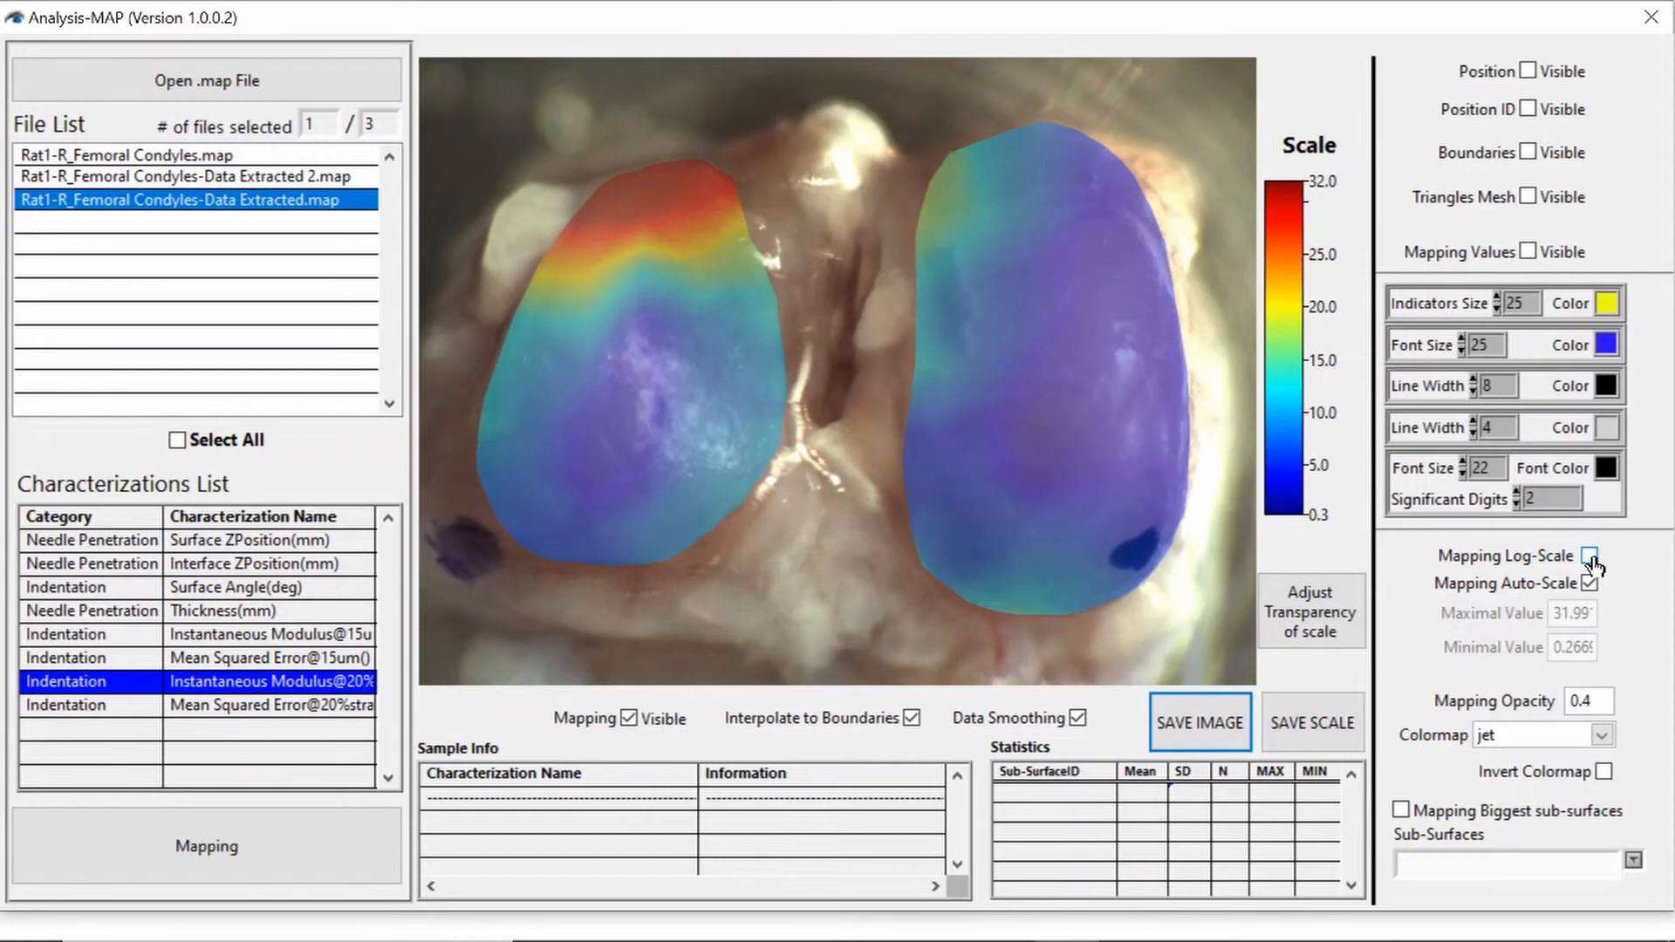
click(1590, 557)
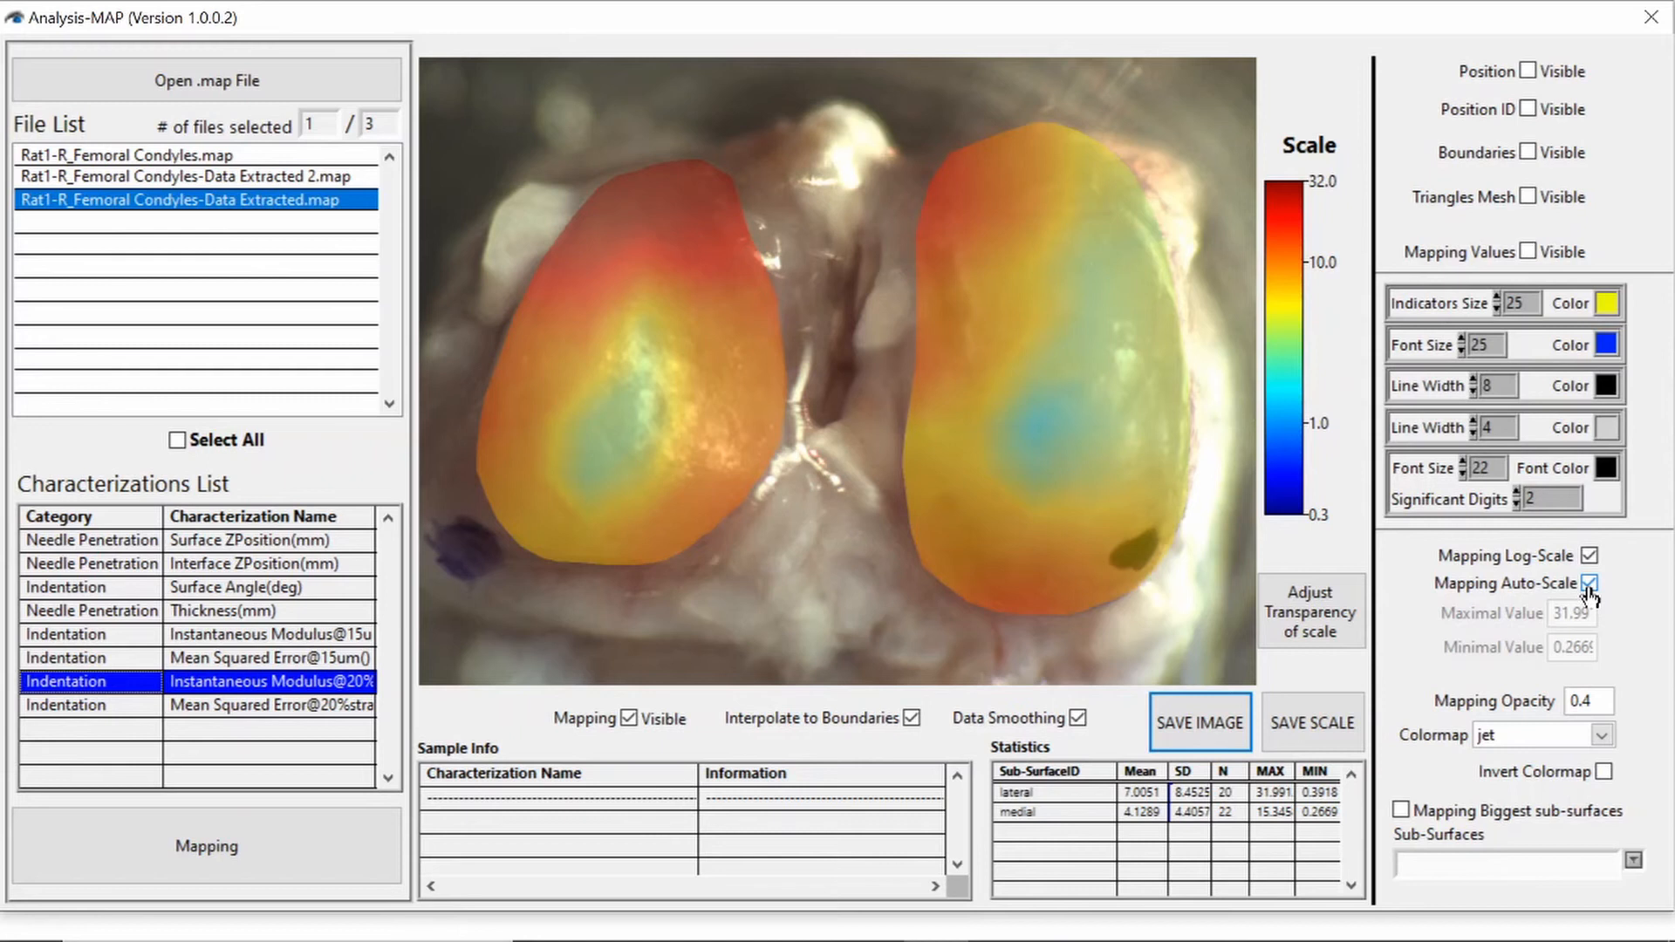
- Try a manual mapping range with maximal value 40 and minimal value 0.1, and return to auto-scale
click(1589, 586)
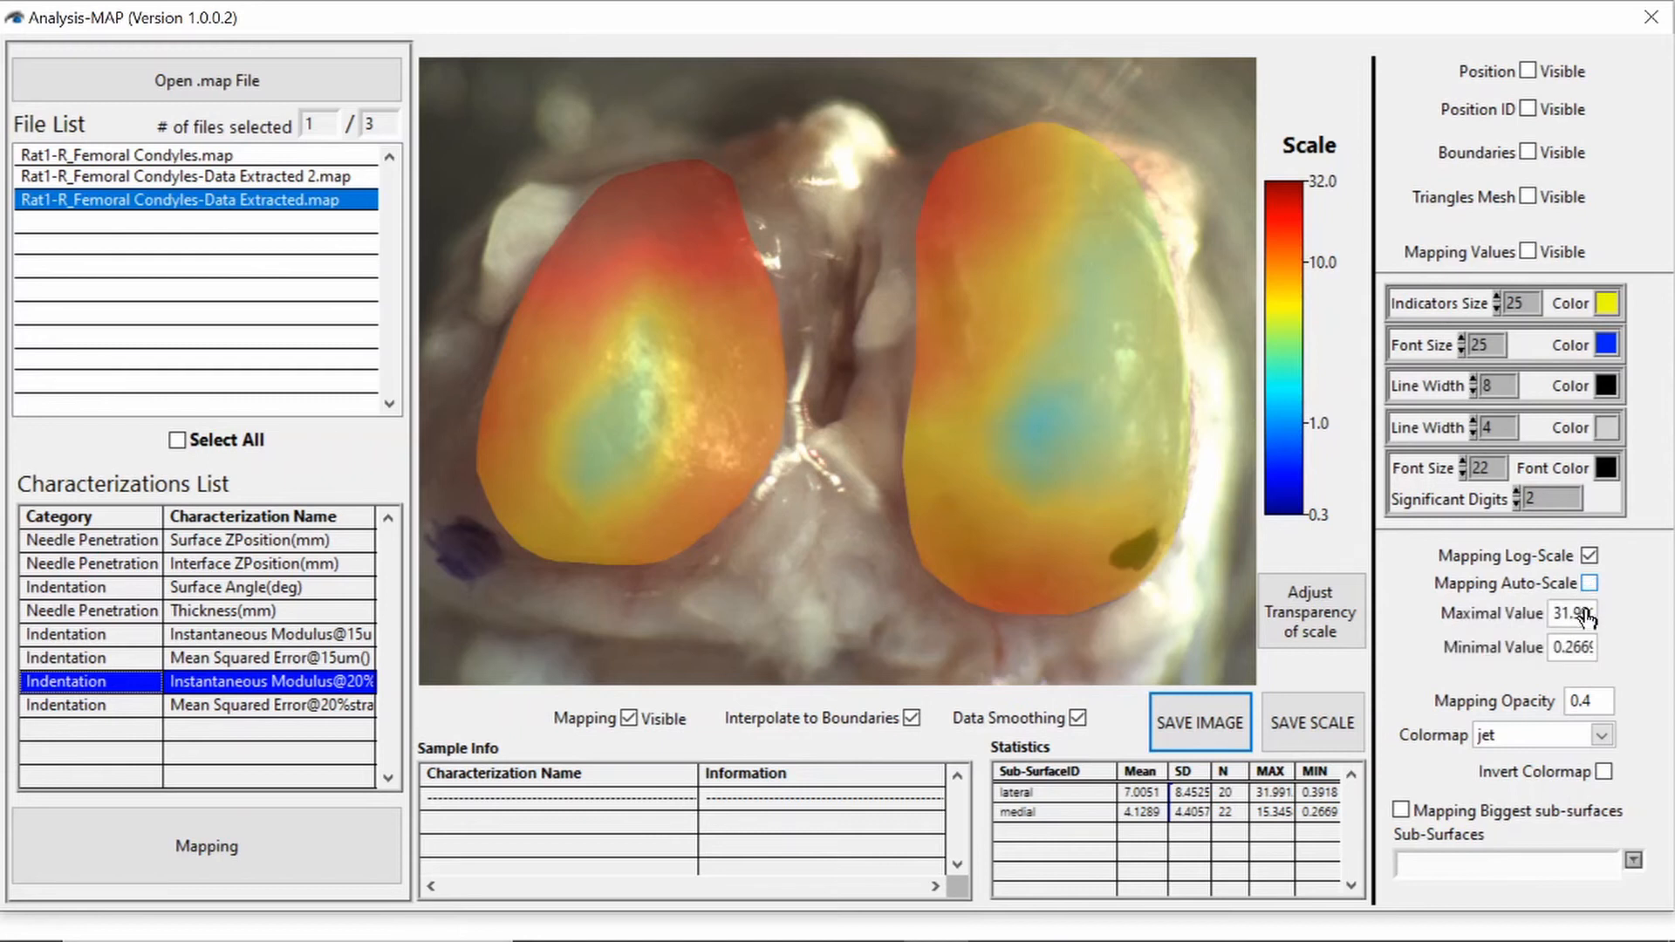
double_click(1573, 619)
text(40)
key(Tab)
text(0.1)
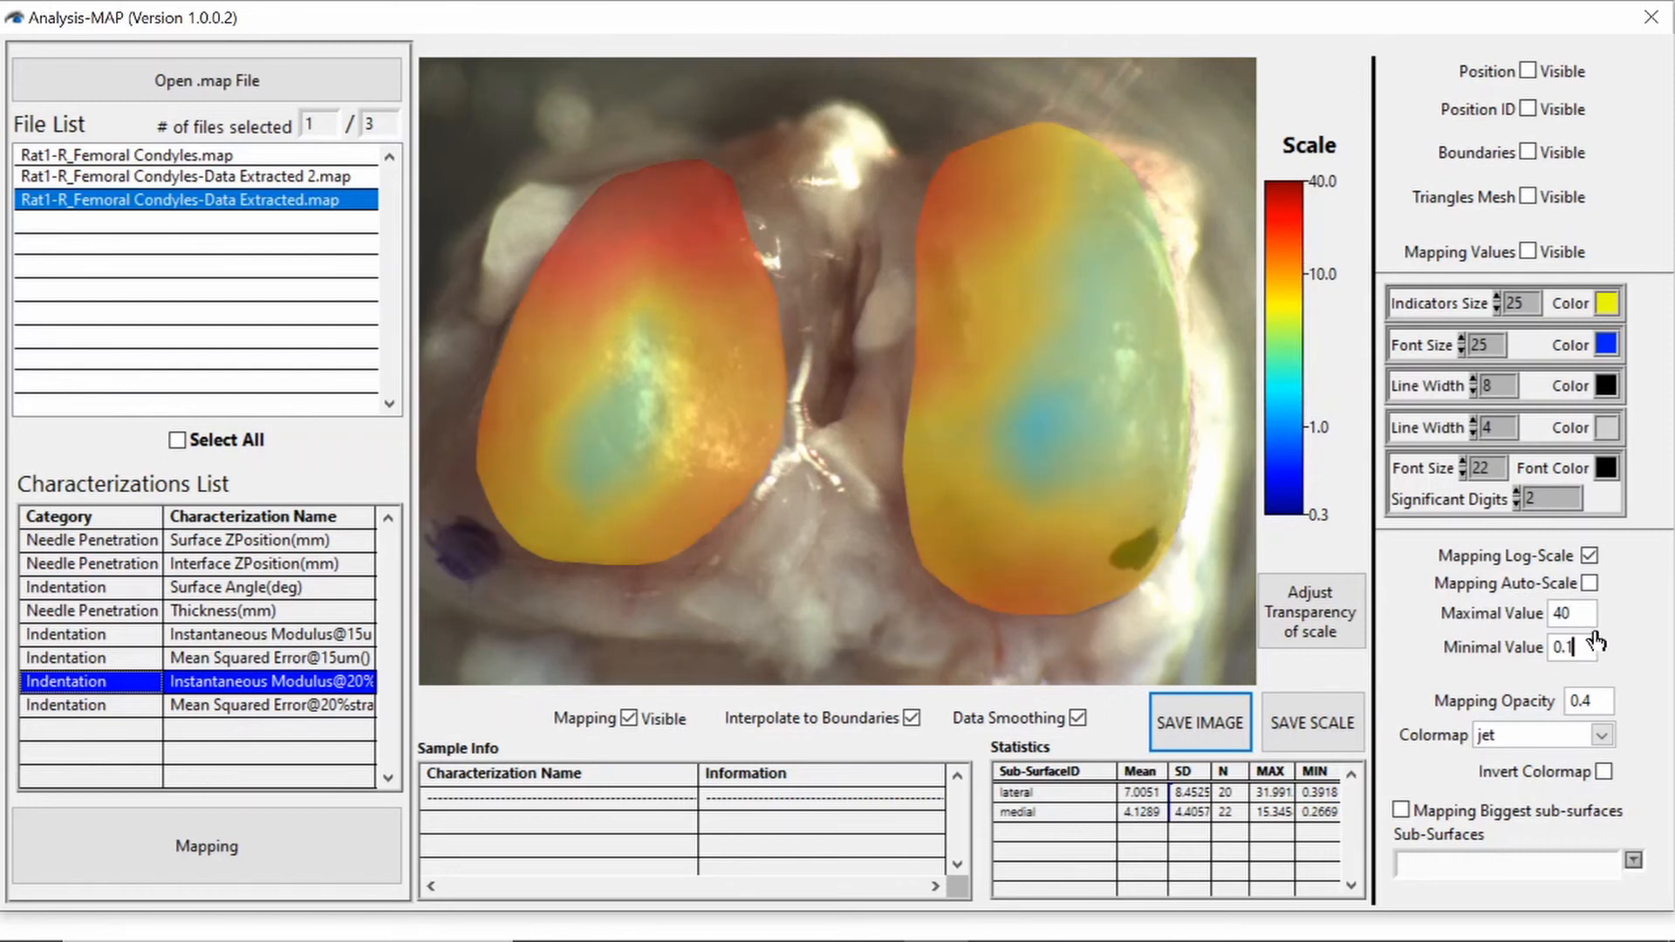
key(Return)
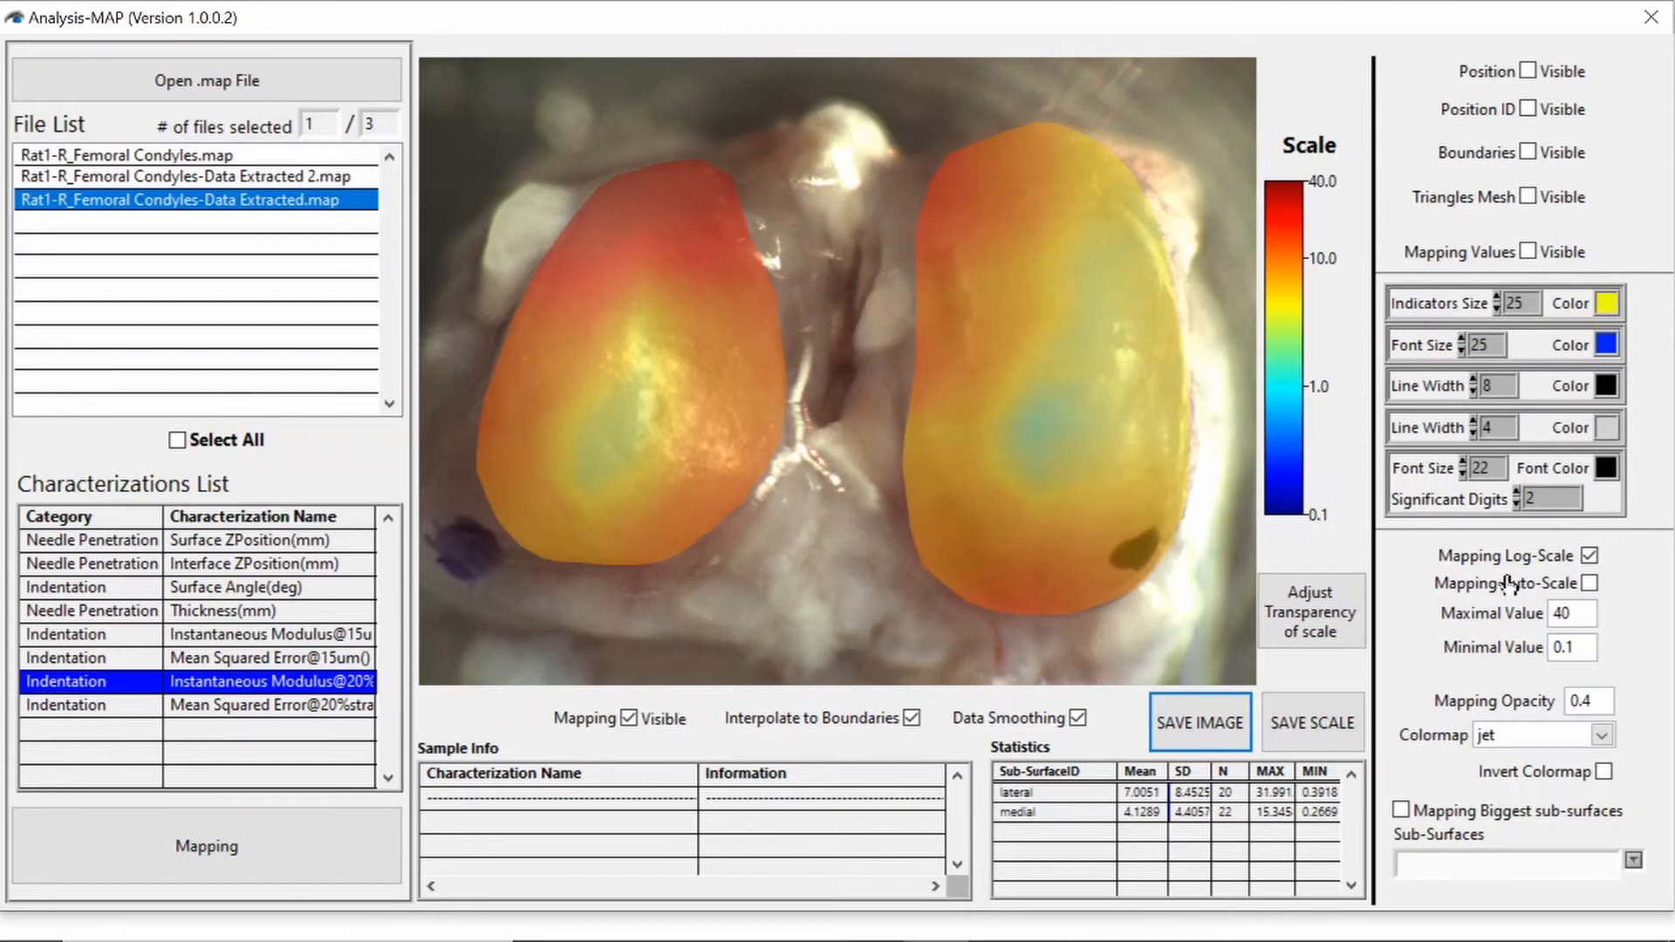
click(1588, 585)
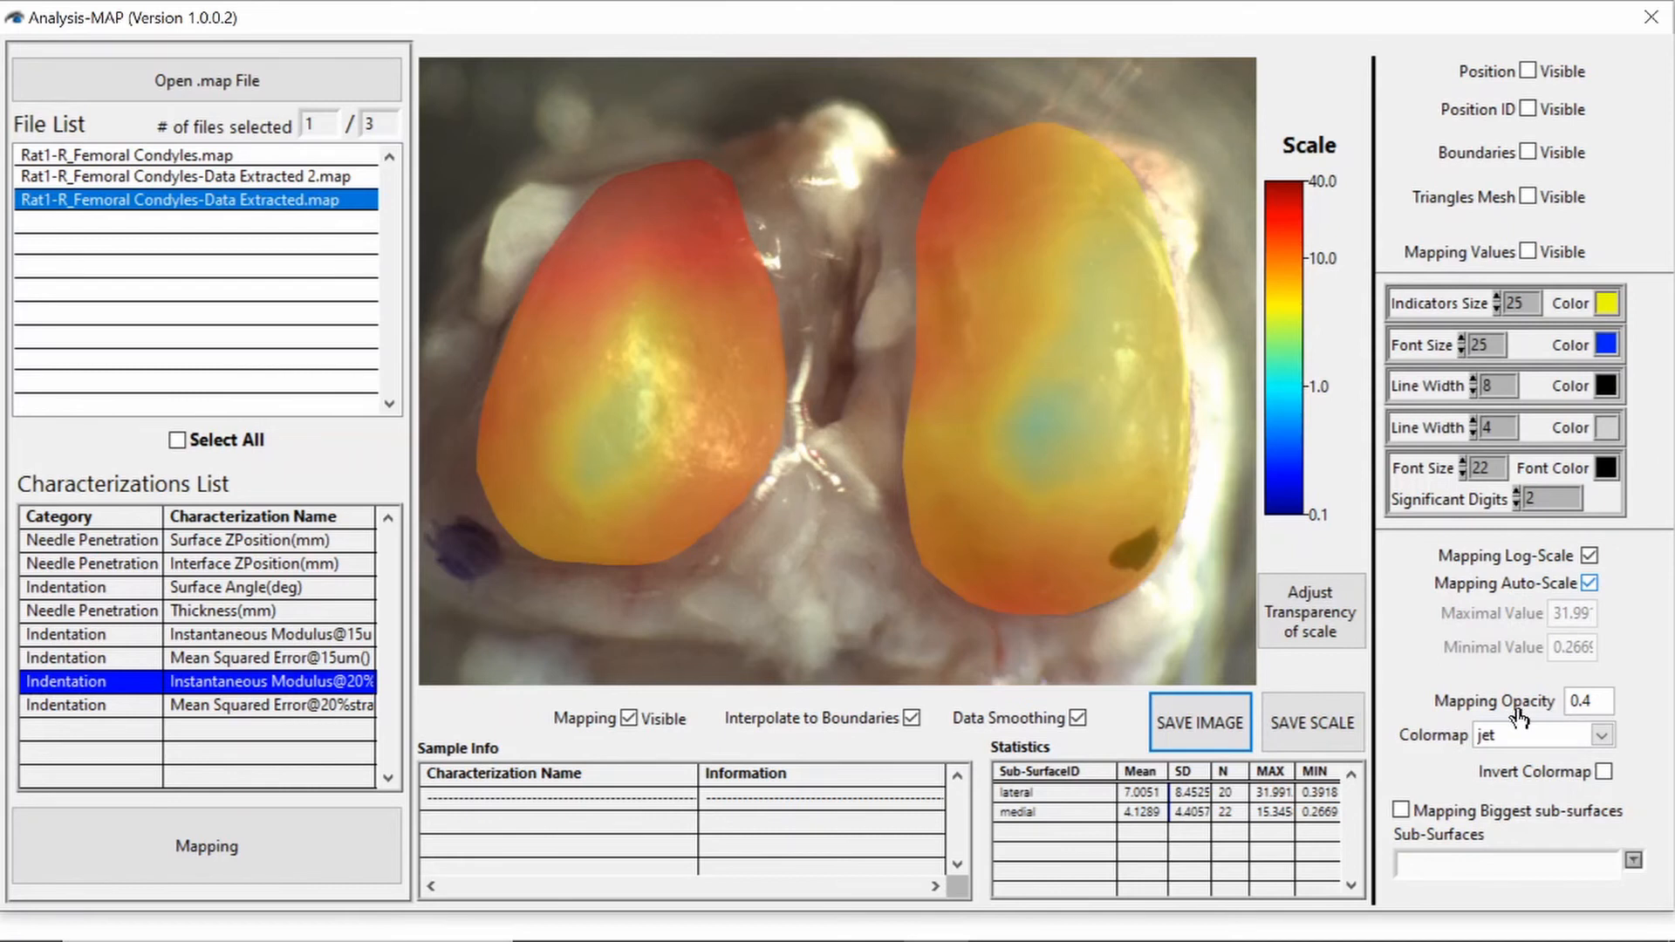
- Set the mapping opacity to 0
click(1600, 696)
key(BackSpace)
key(BackSpace)
key(BackSpace)
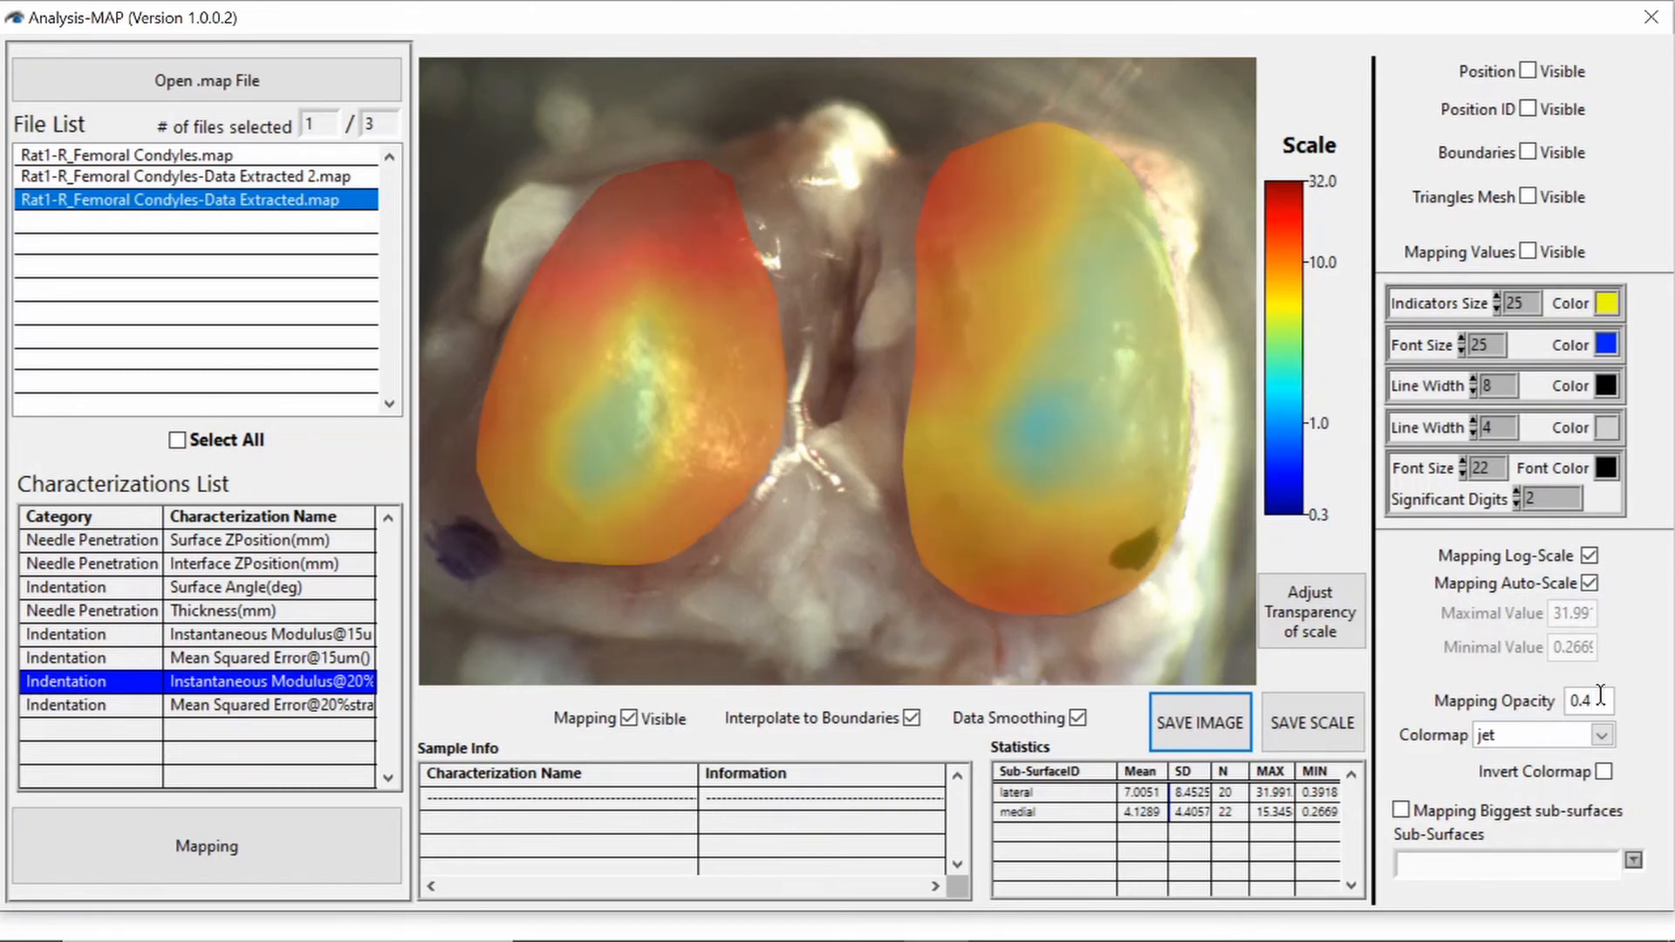
text(0)
click(1615, 679)
- Set the mapping opacity to 1
click(1596, 697)
key(BackSpace)
text(1)
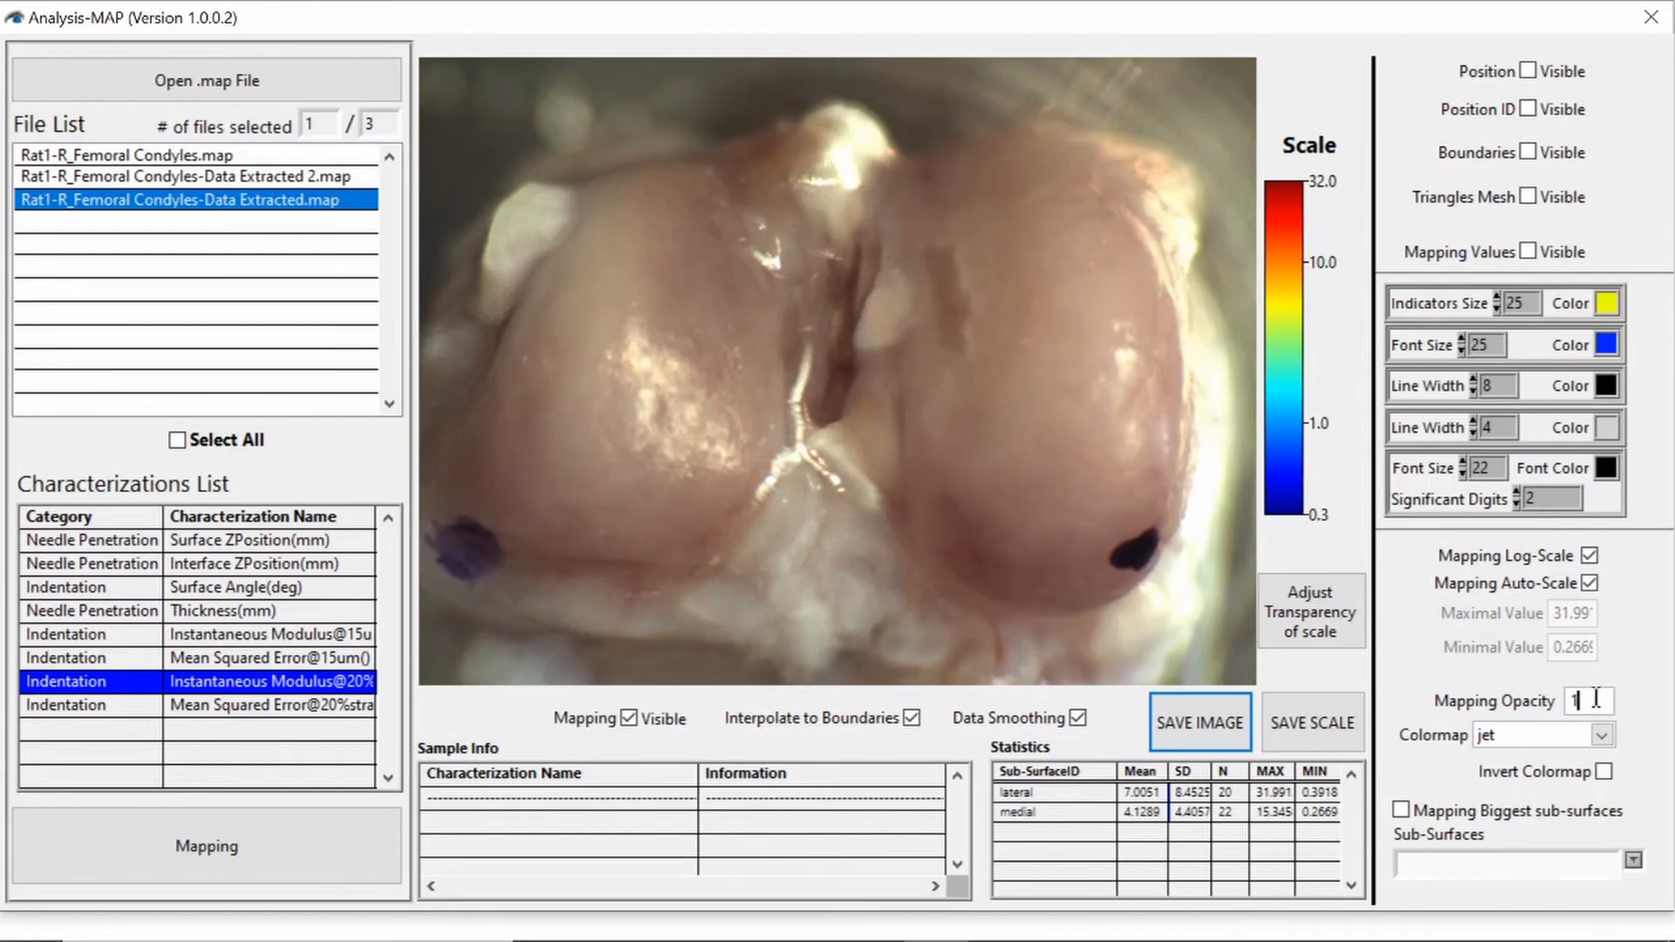
click(1629, 703)
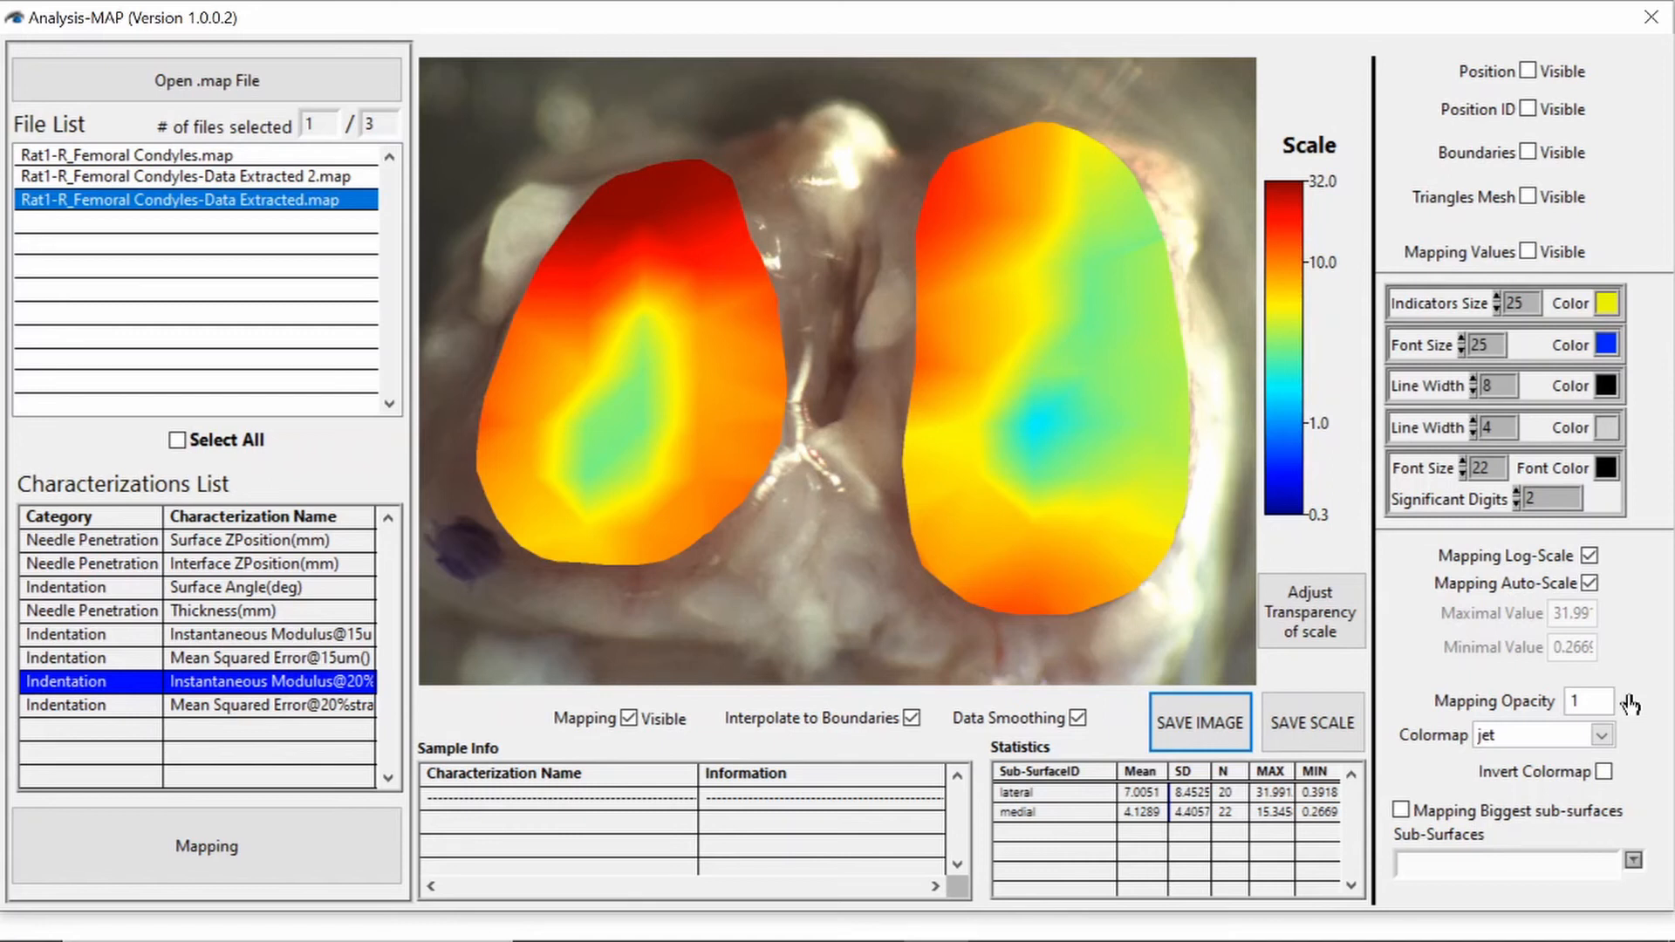
- Set the mapping opacity to 0.6
click(1591, 697)
key(BackSpace)
text(0.6)
key(Return)
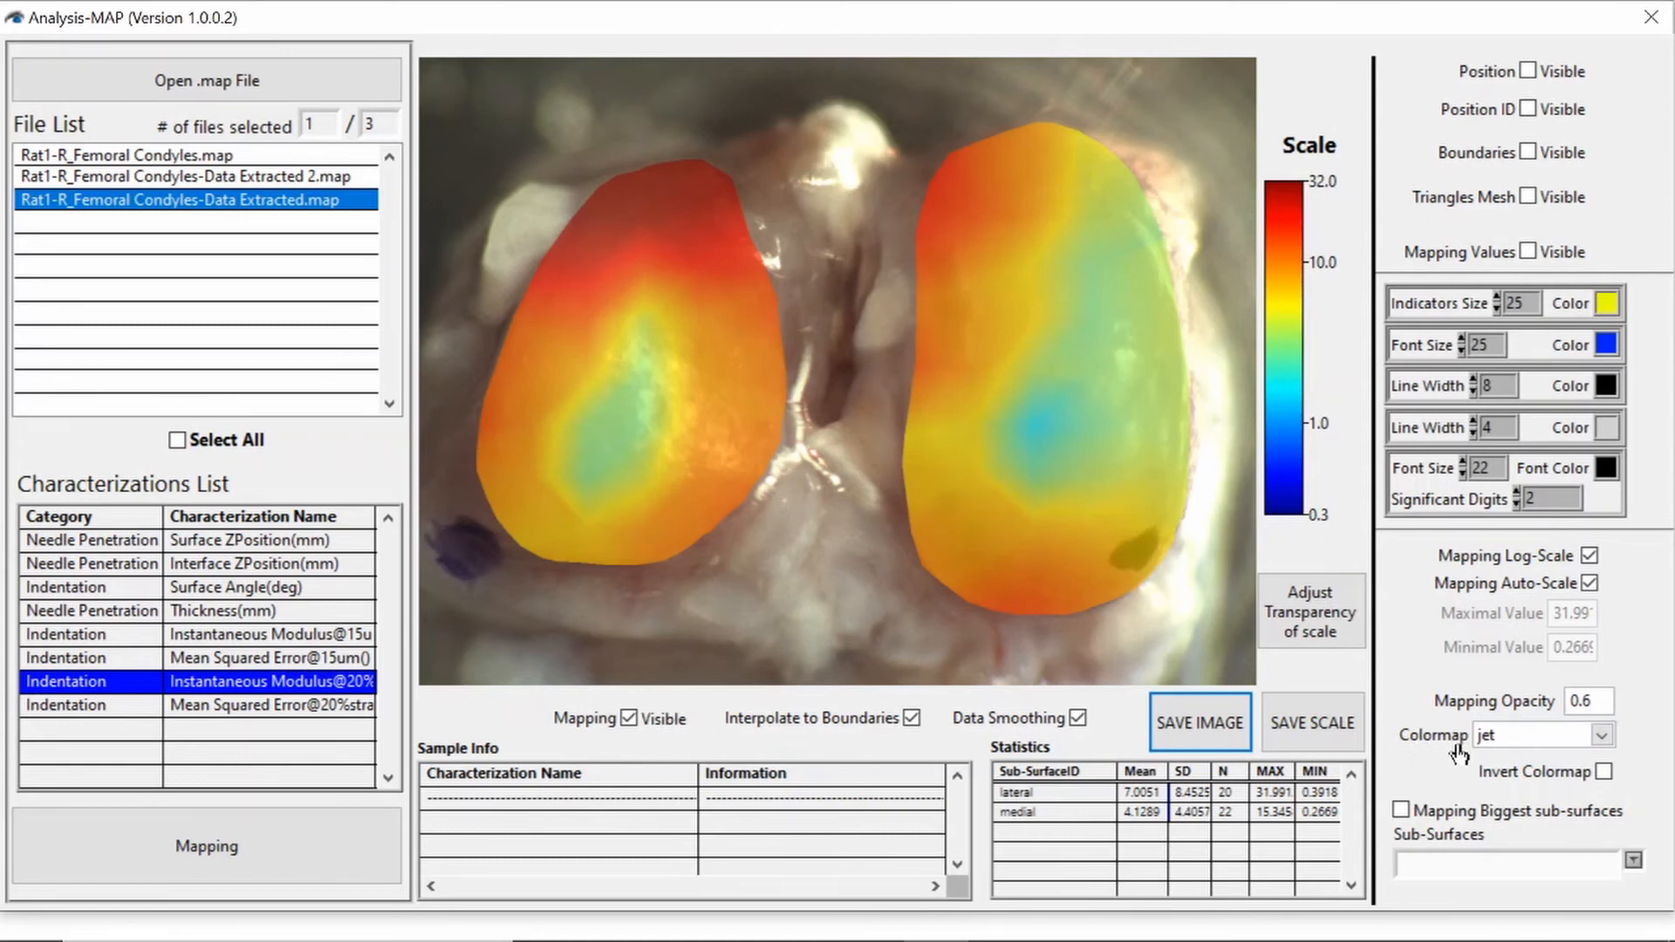
- Try the hot-ICRS Score colormap with its colours inverted, and return to the non-inverted jet colormap
click(1602, 737)
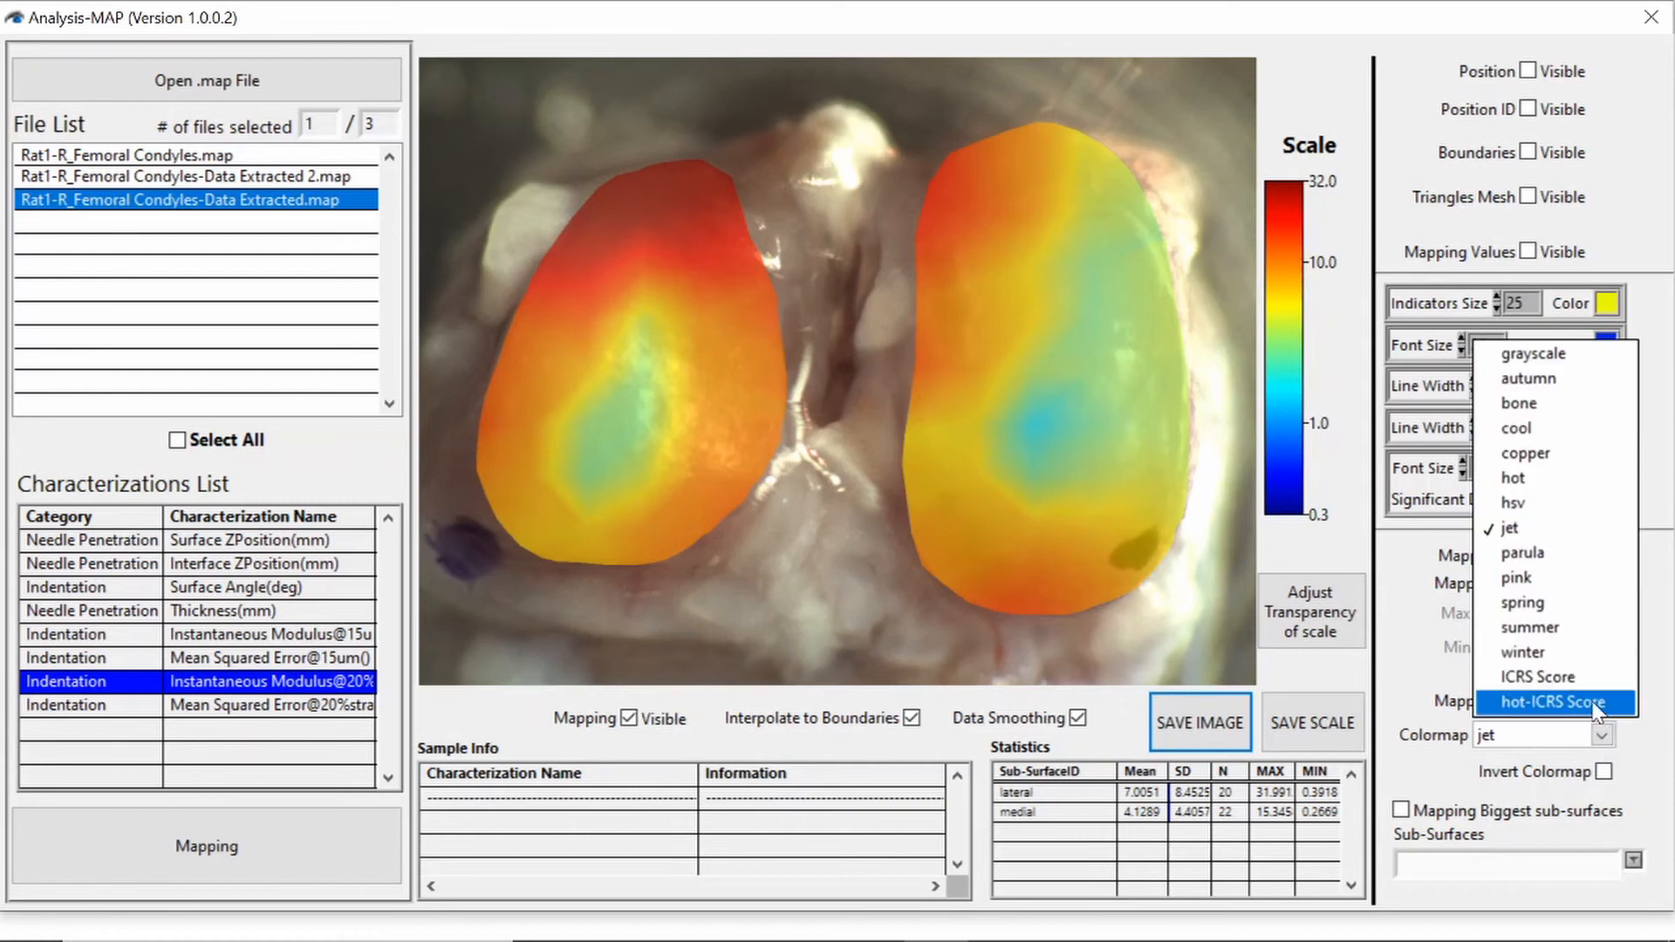
click(1597, 700)
click(1603, 771)
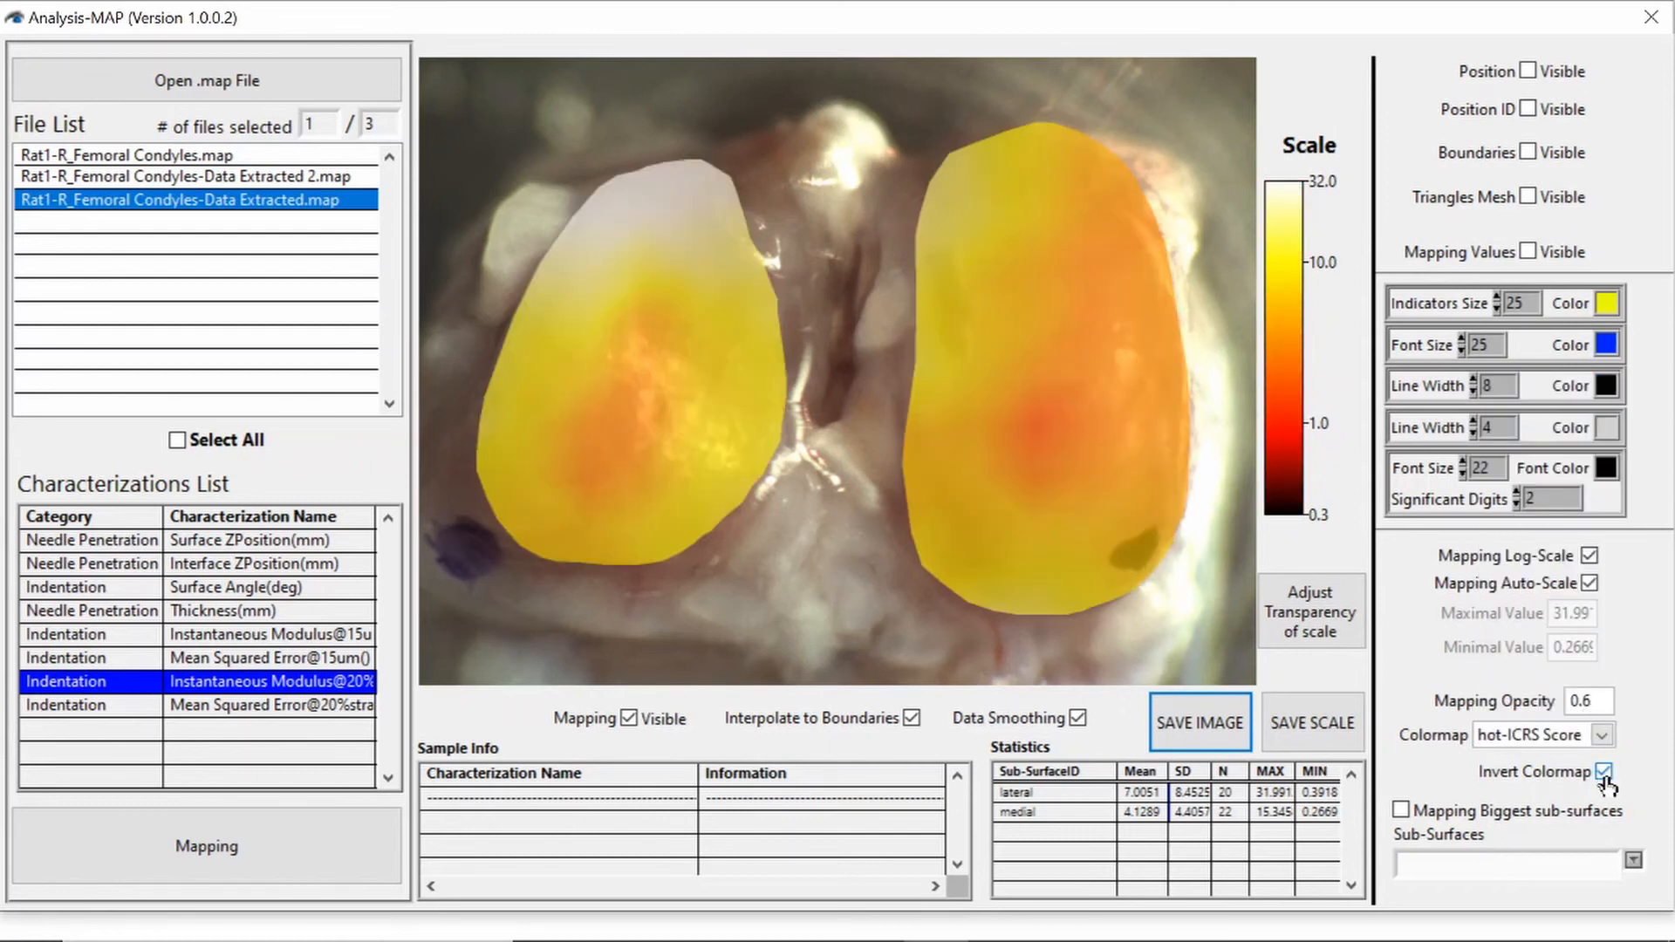
click(1604, 774)
click(1602, 736)
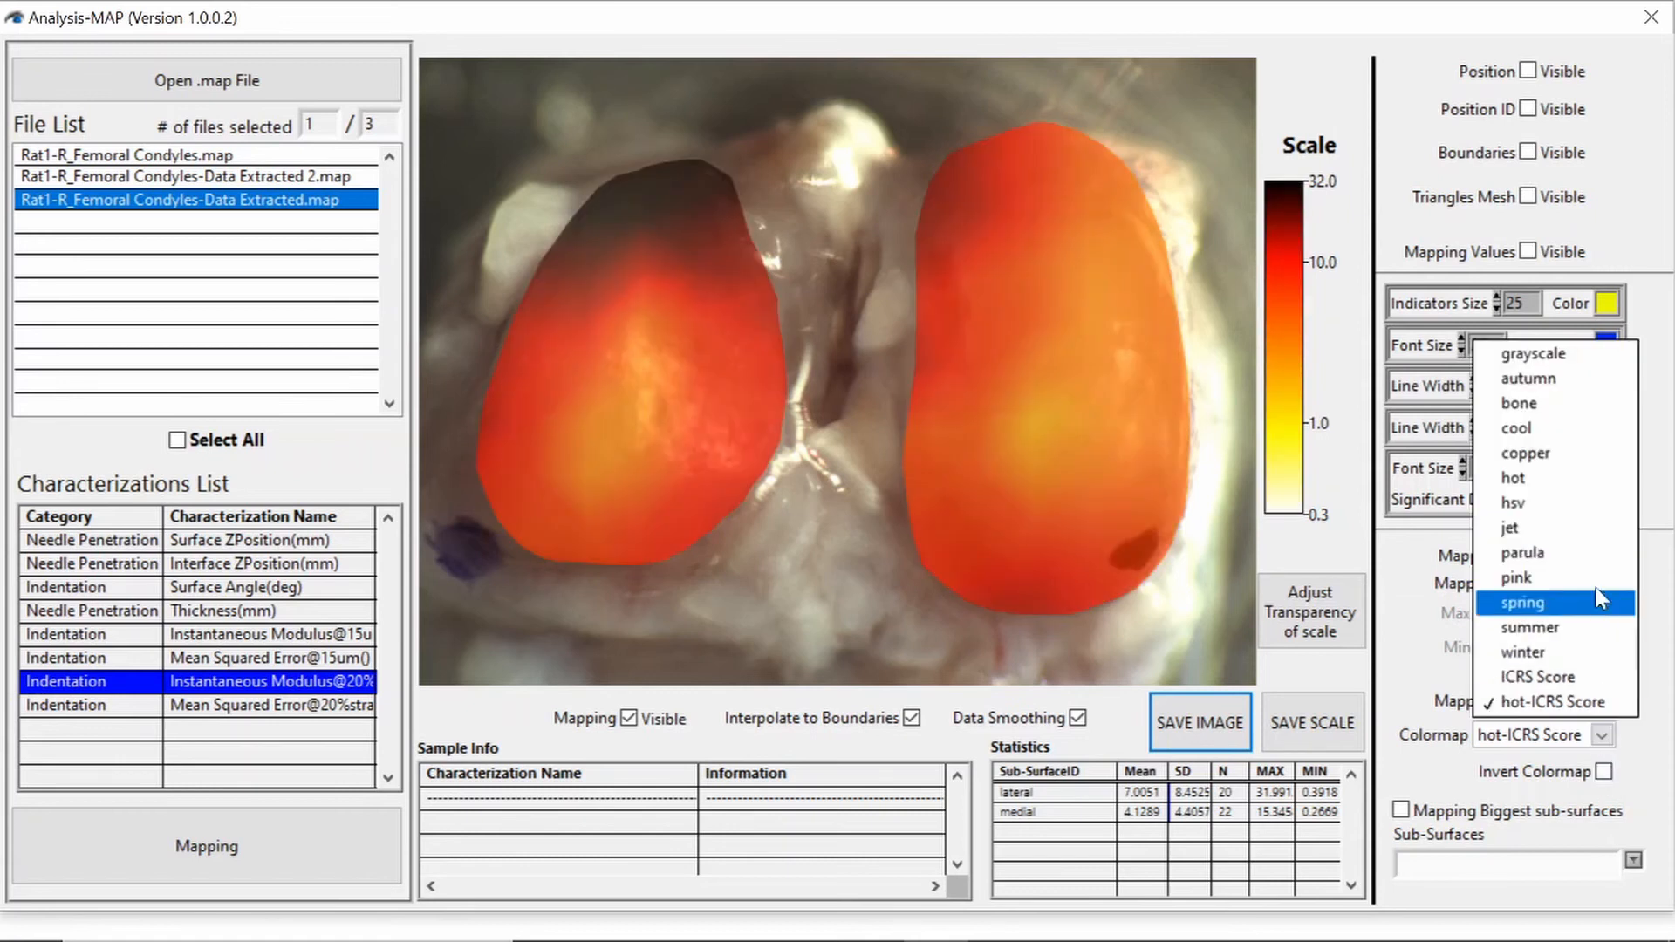
click(1587, 528)
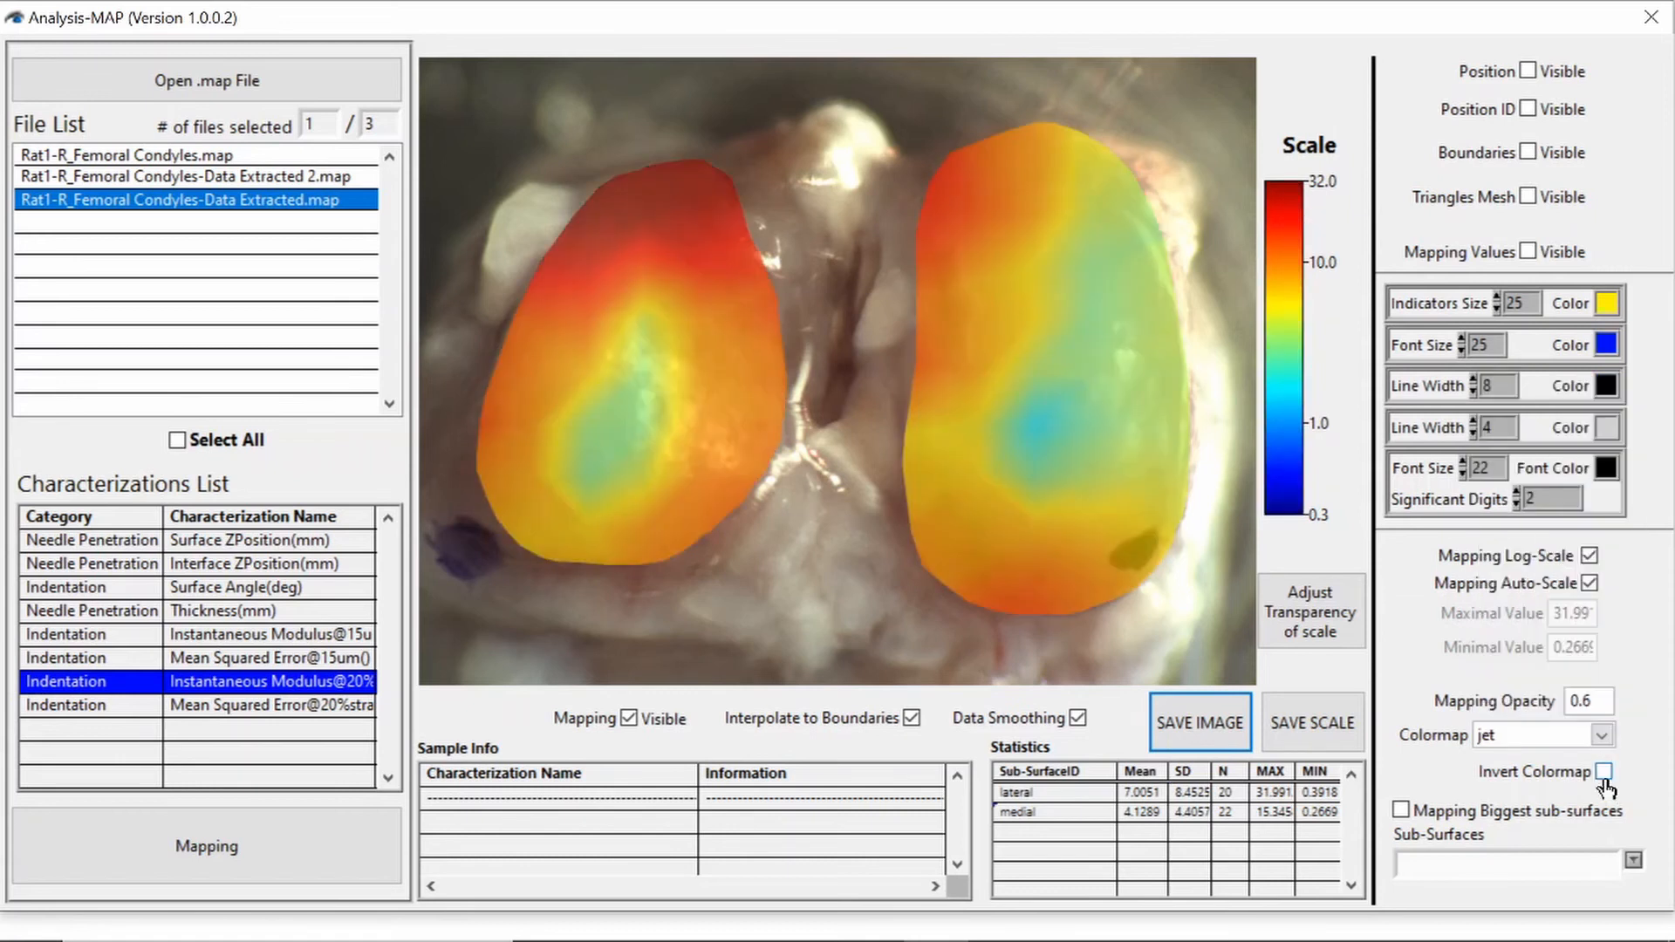
- Adjust the scale's transparency using the dark background beside the left condyle in the image as its background colour
click(1354, 645)
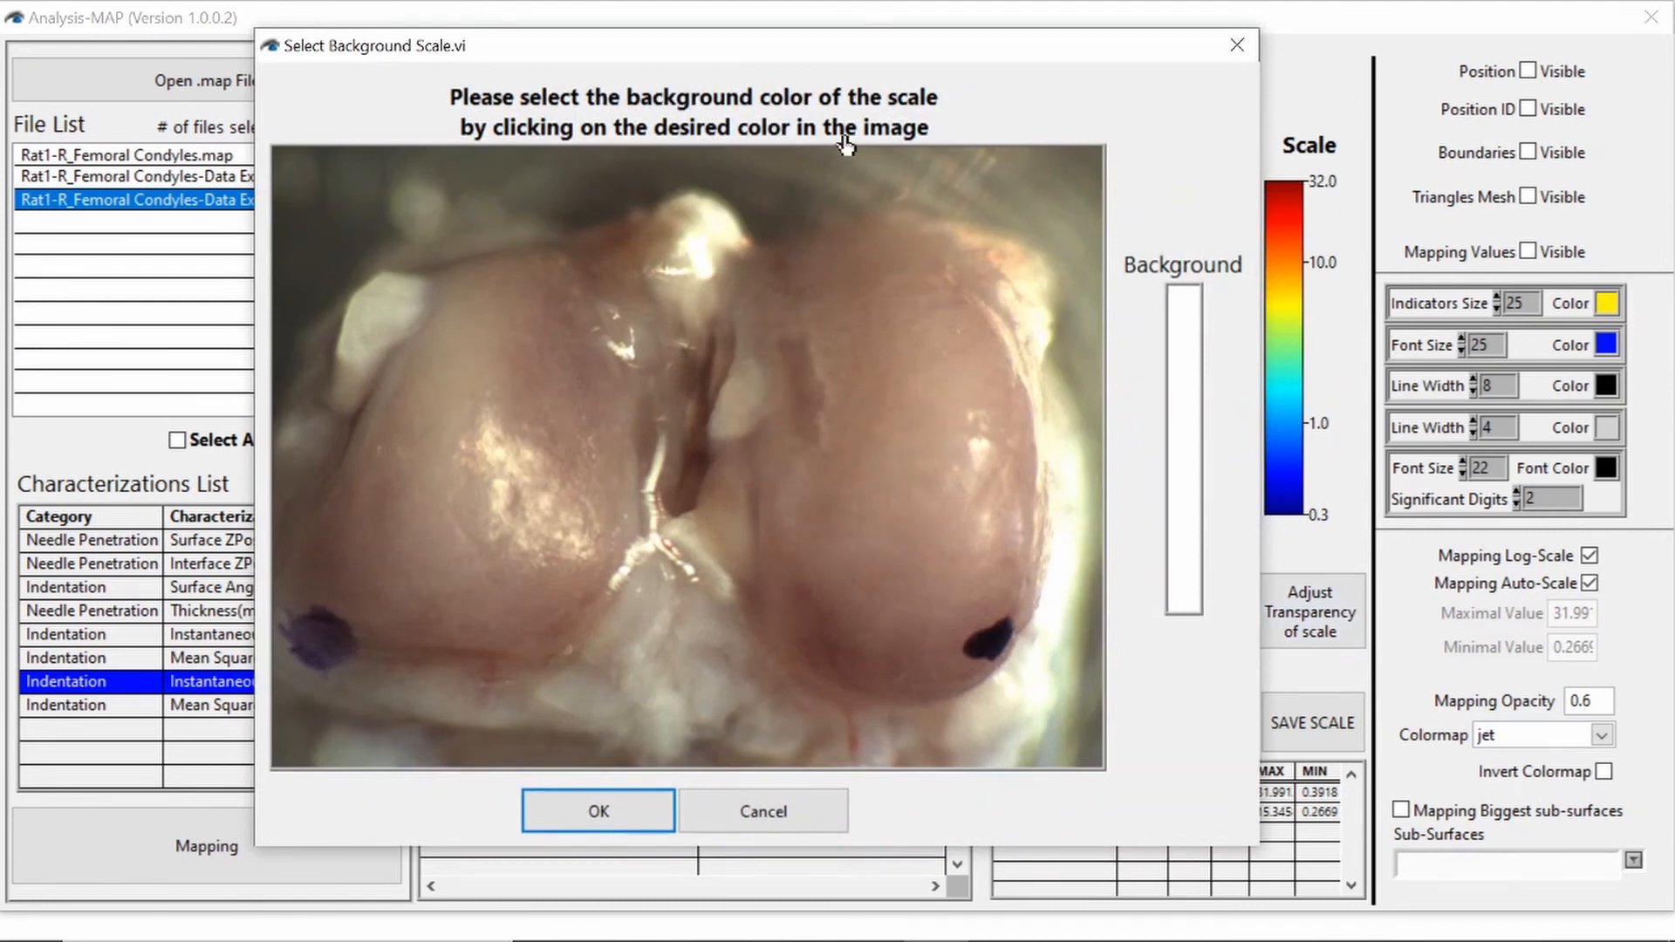
click(323, 284)
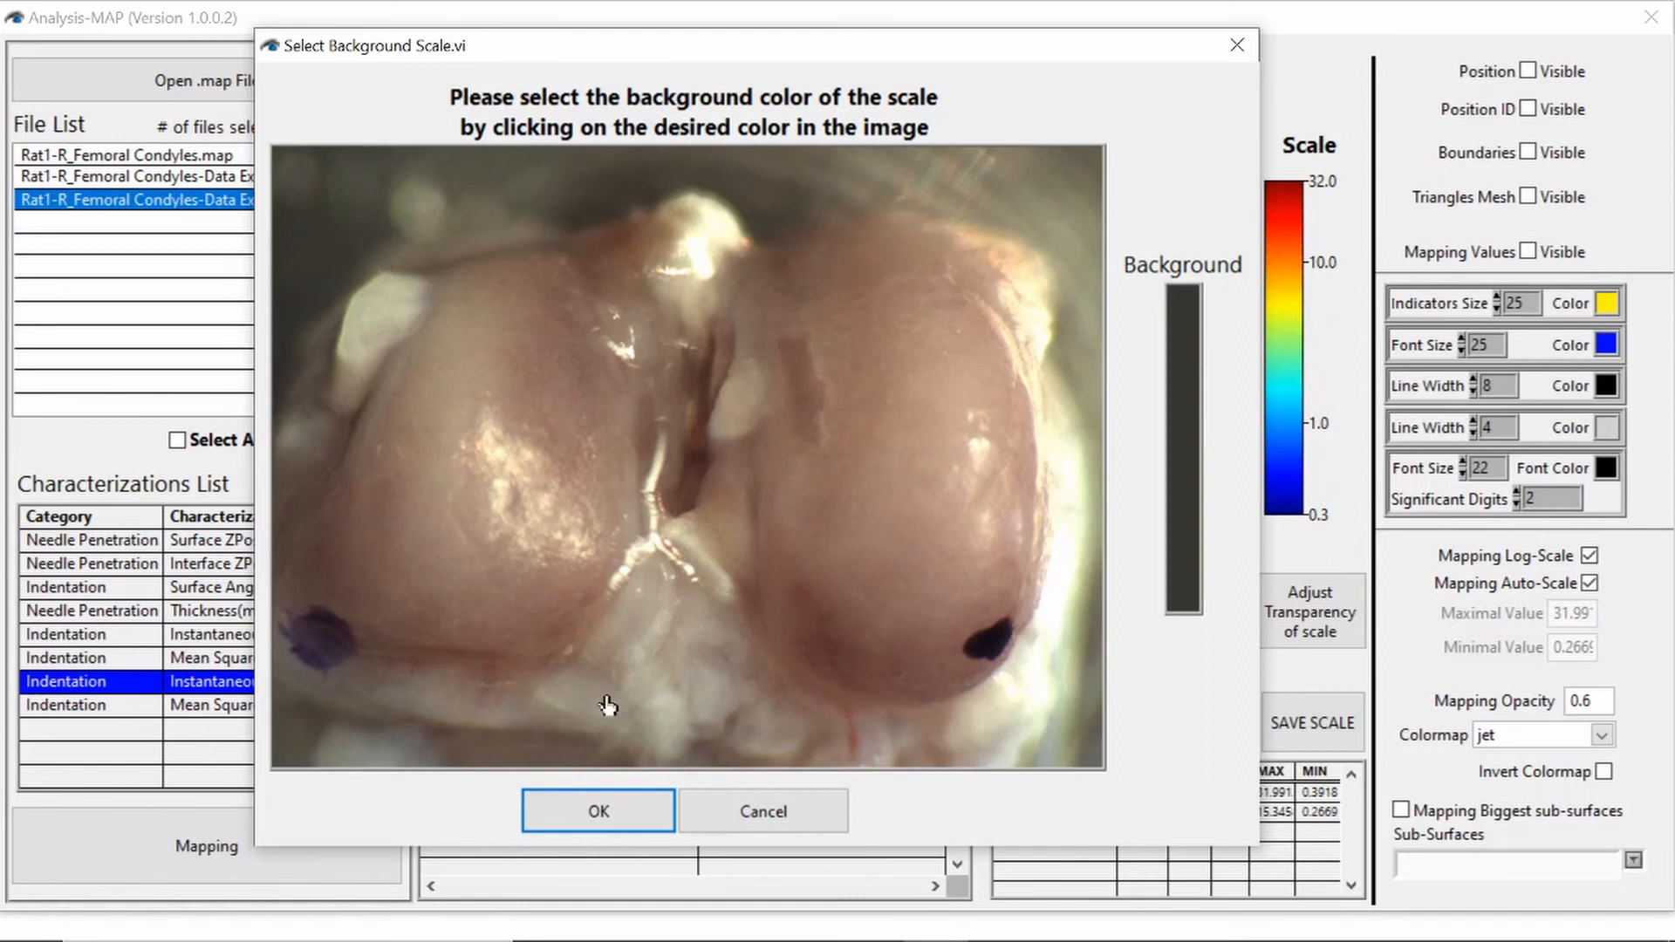
click(611, 809)
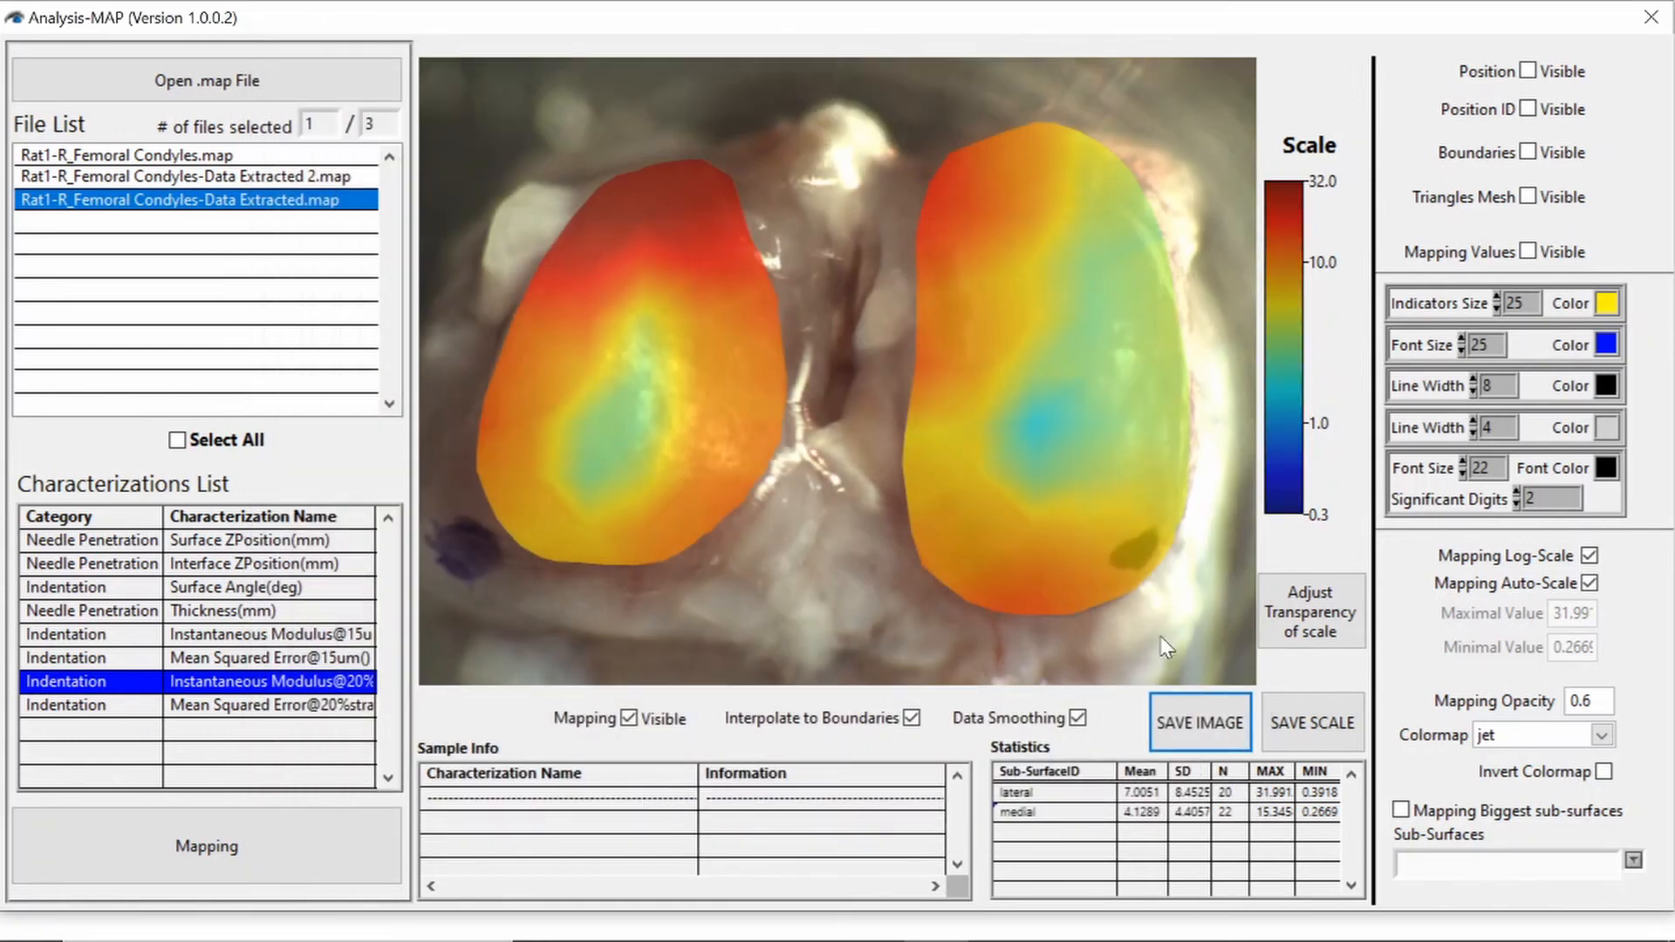
- Change the scale's background colour to the bright tissue between the tops of the condyles, and reopen the background colour selection
click(1309, 611)
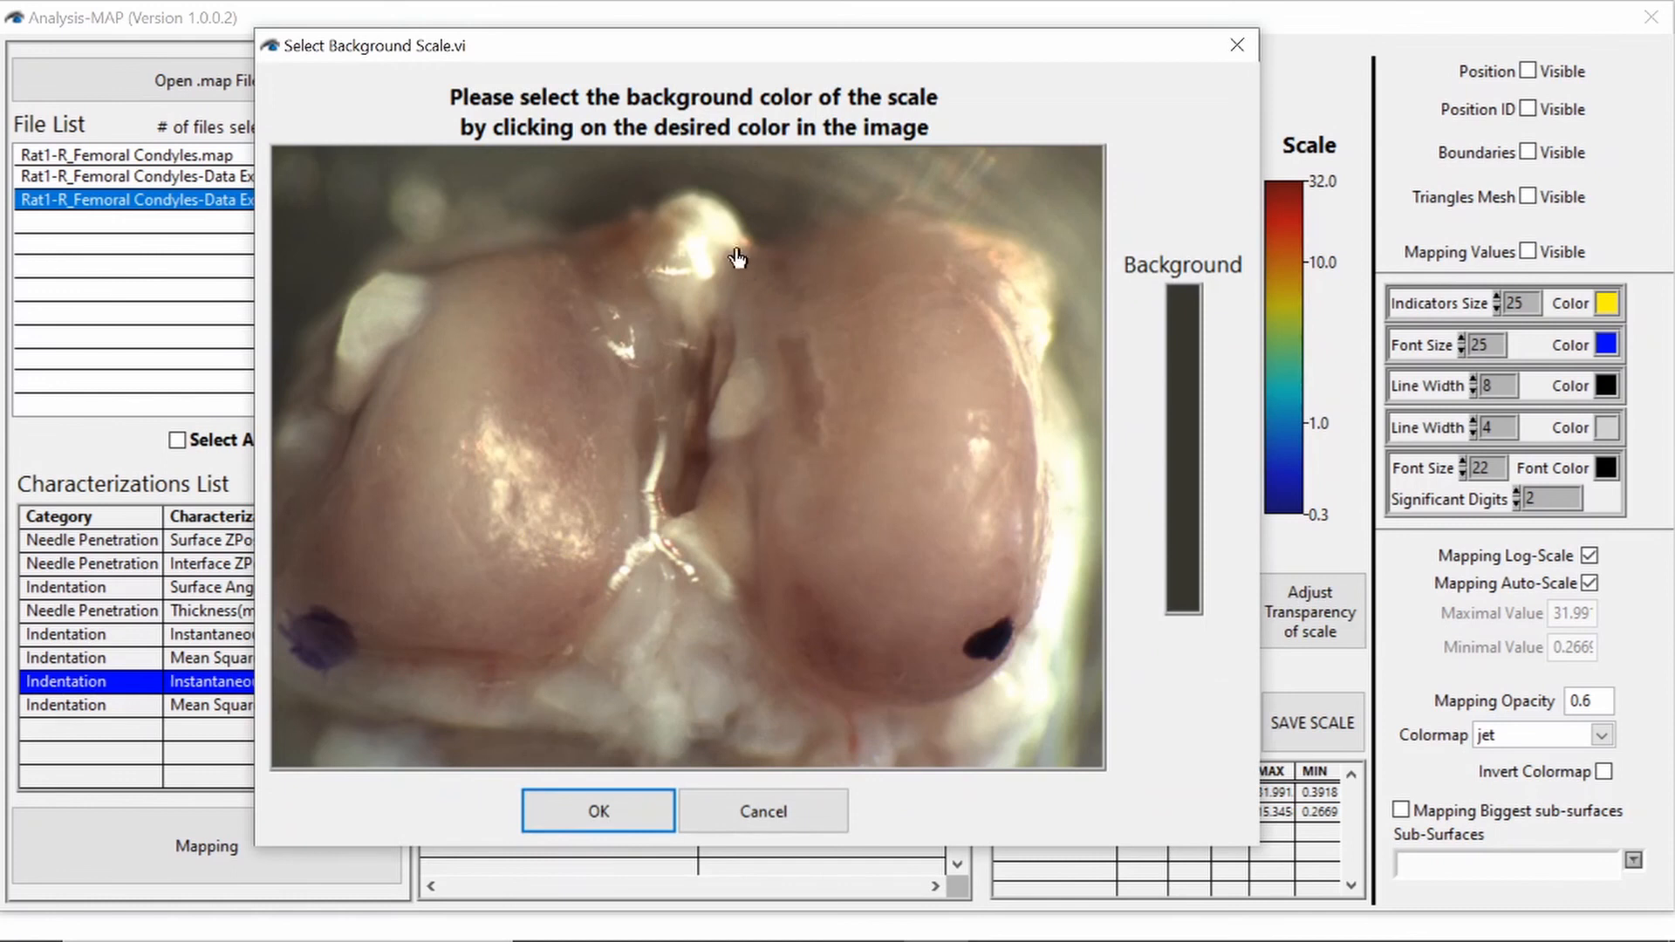
click(717, 240)
click(593, 810)
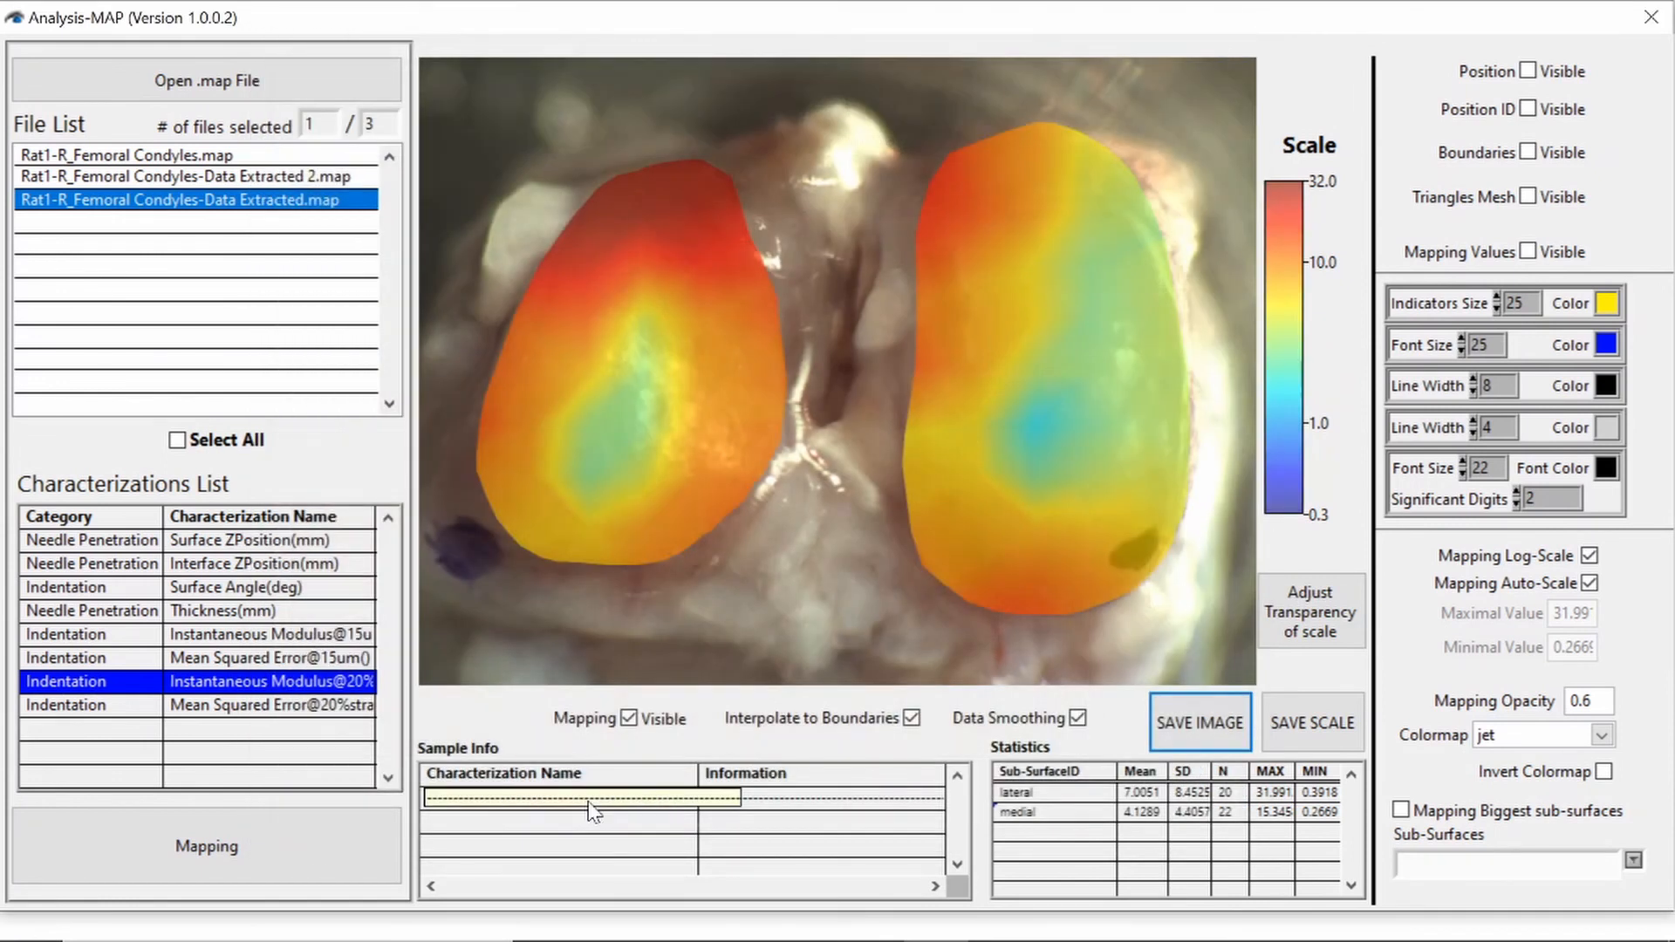
click(1291, 622)
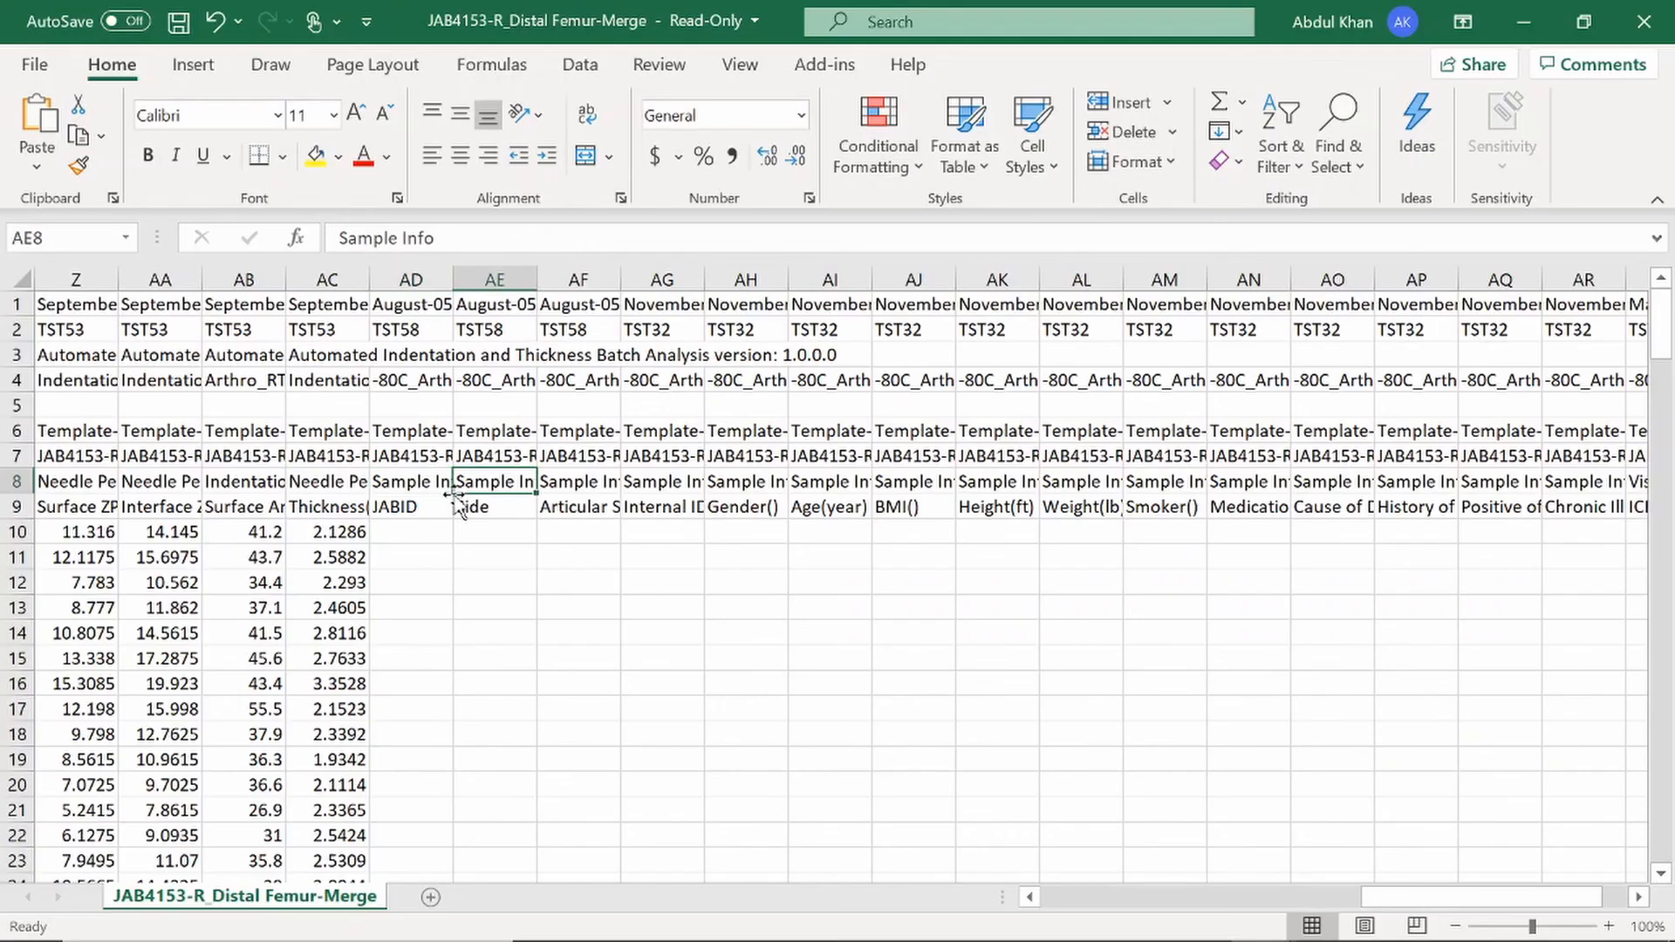
- Examine the Sample Info category cells in row 8 of the Distal Femur-Merge workbook in Excel and the Sample Info table in Analysis-MAP
key(Right)
key(Right)
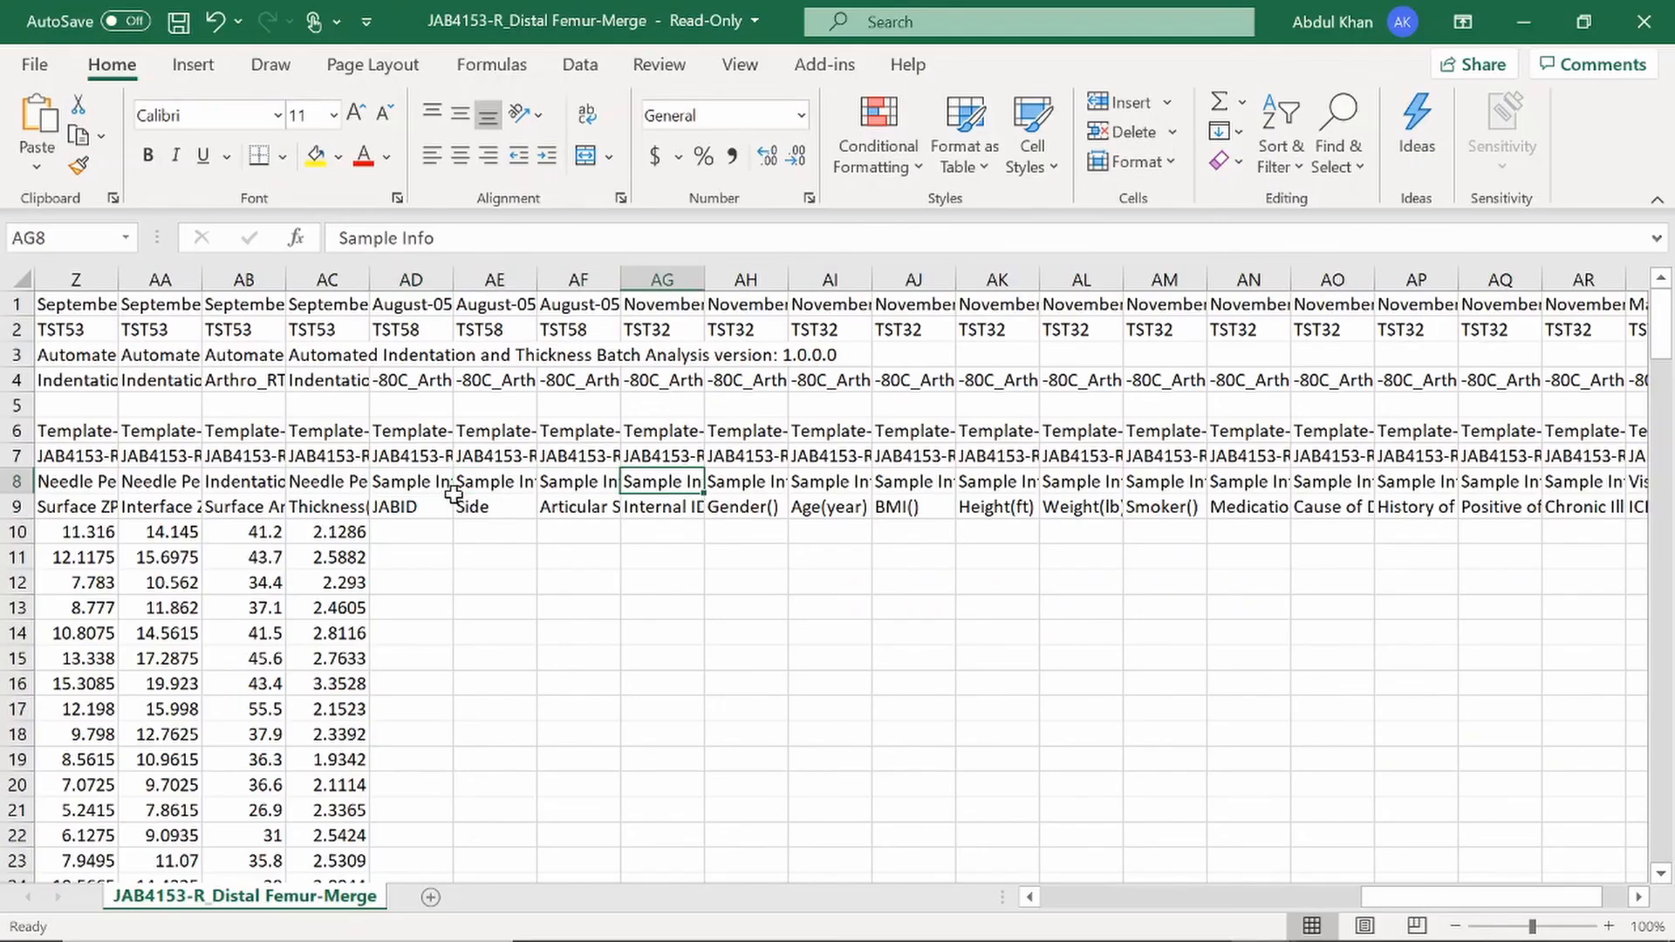
drag(433, 239, 323, 249)
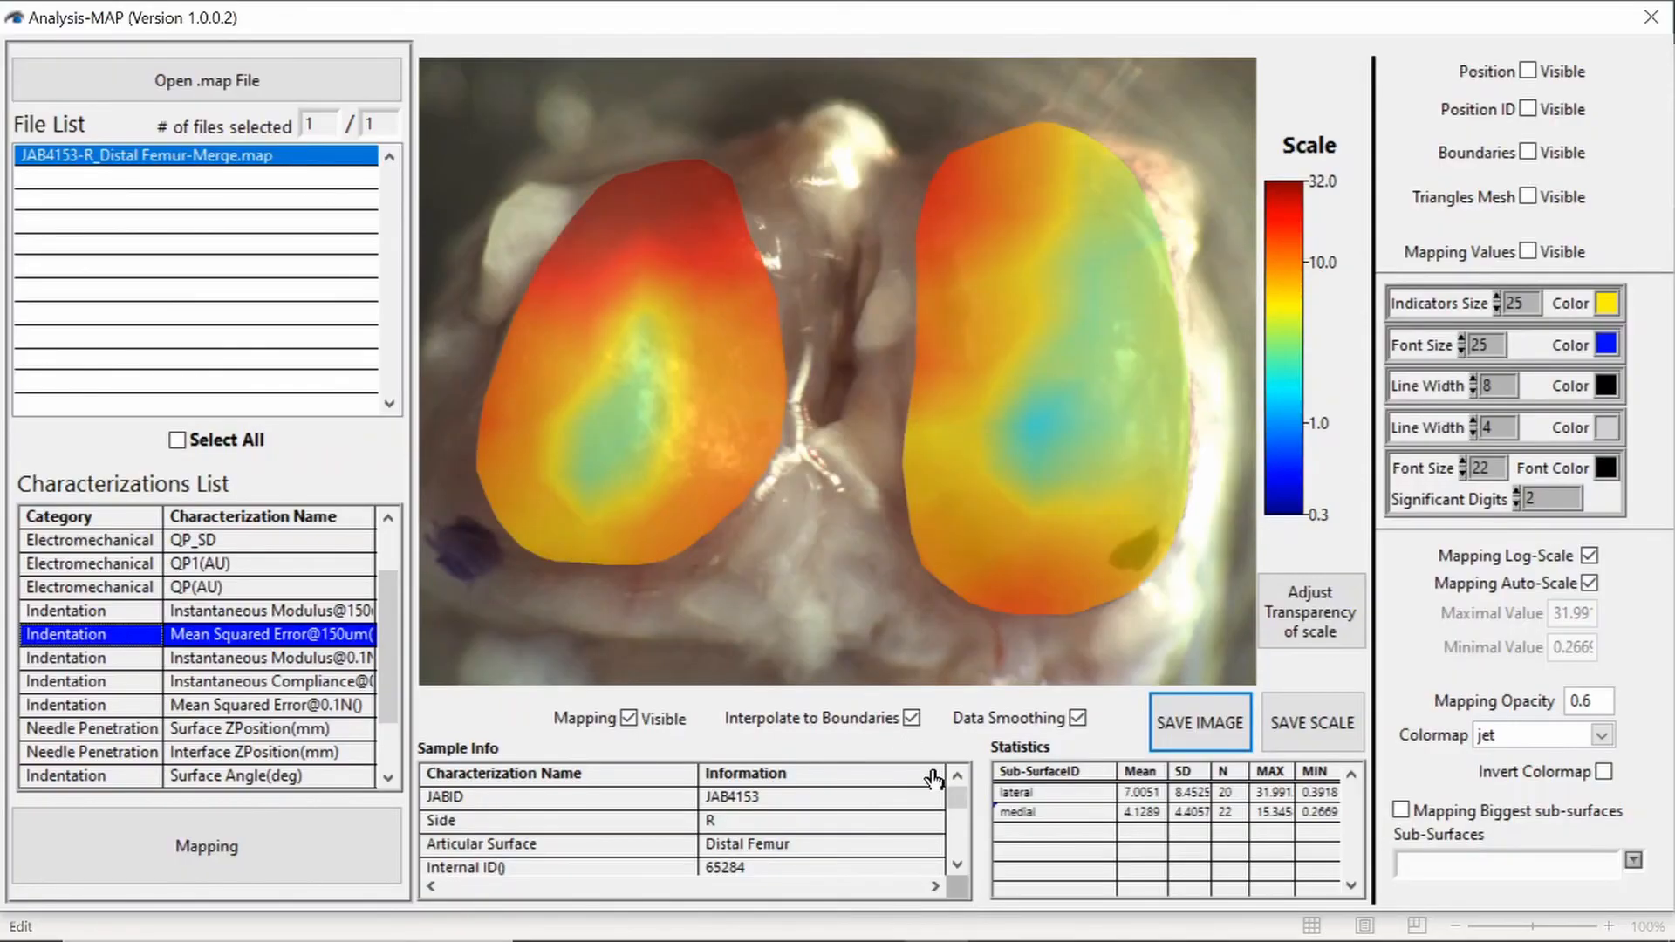
mouse_move(957, 790)
mouse_down()
mouse_move(970, 868)
mouse_move(970, 795)
mouse_up()
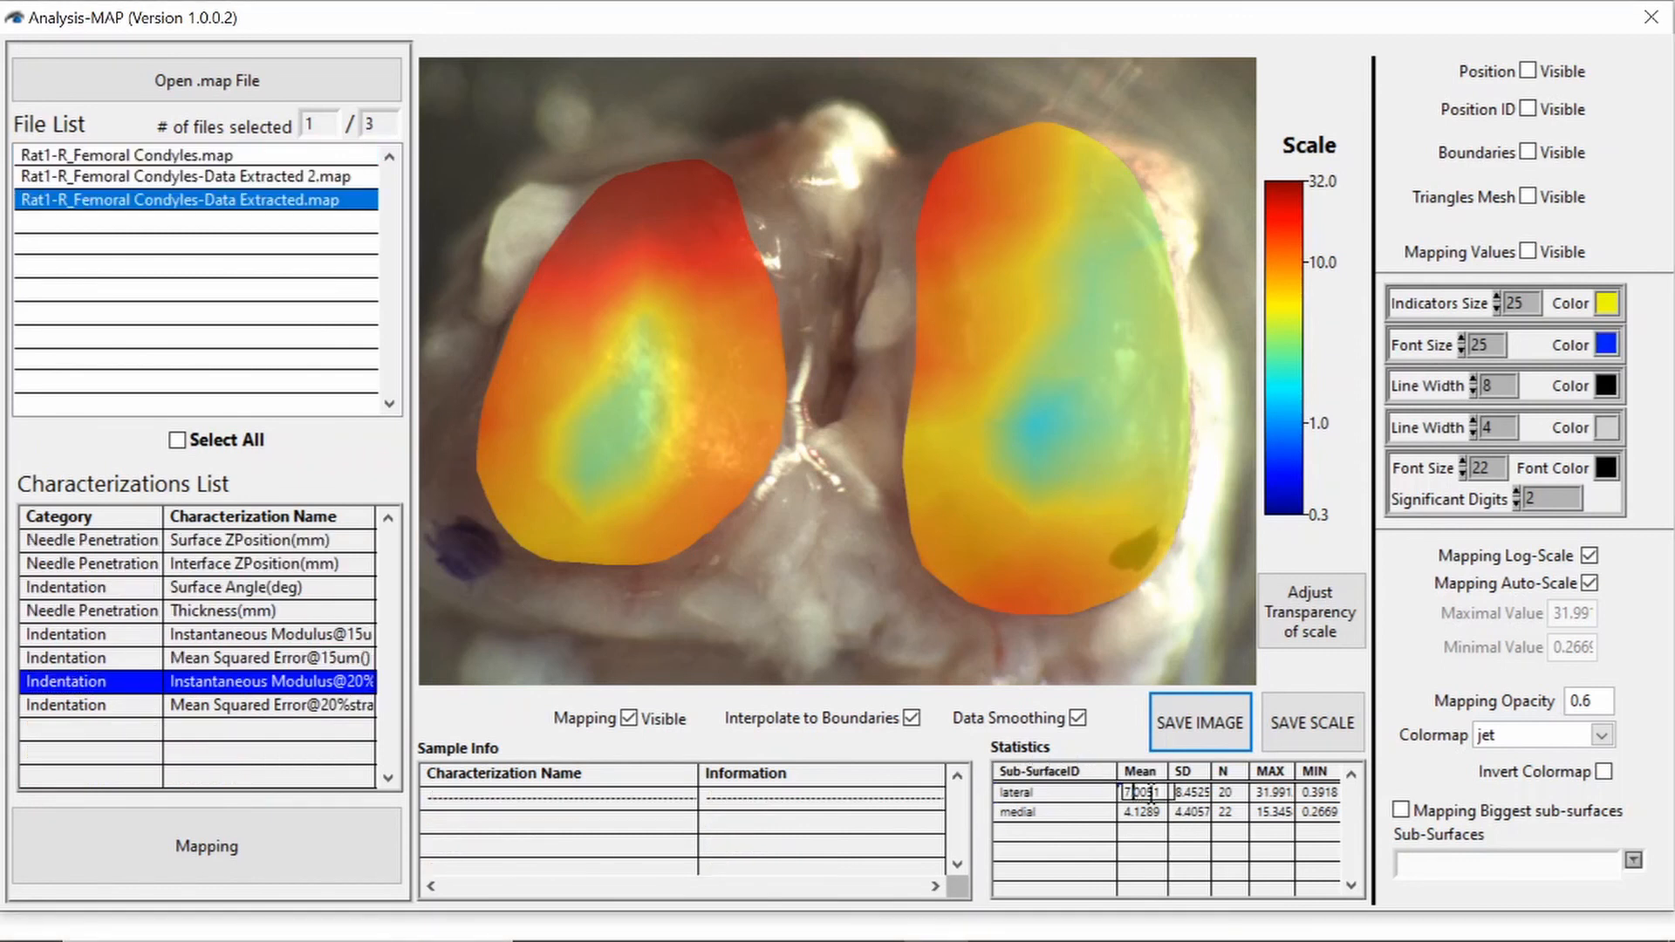
- Examine the statistics of the lateral and medial sub-surfaces, including N, MAX and MIN
click(1229, 790)
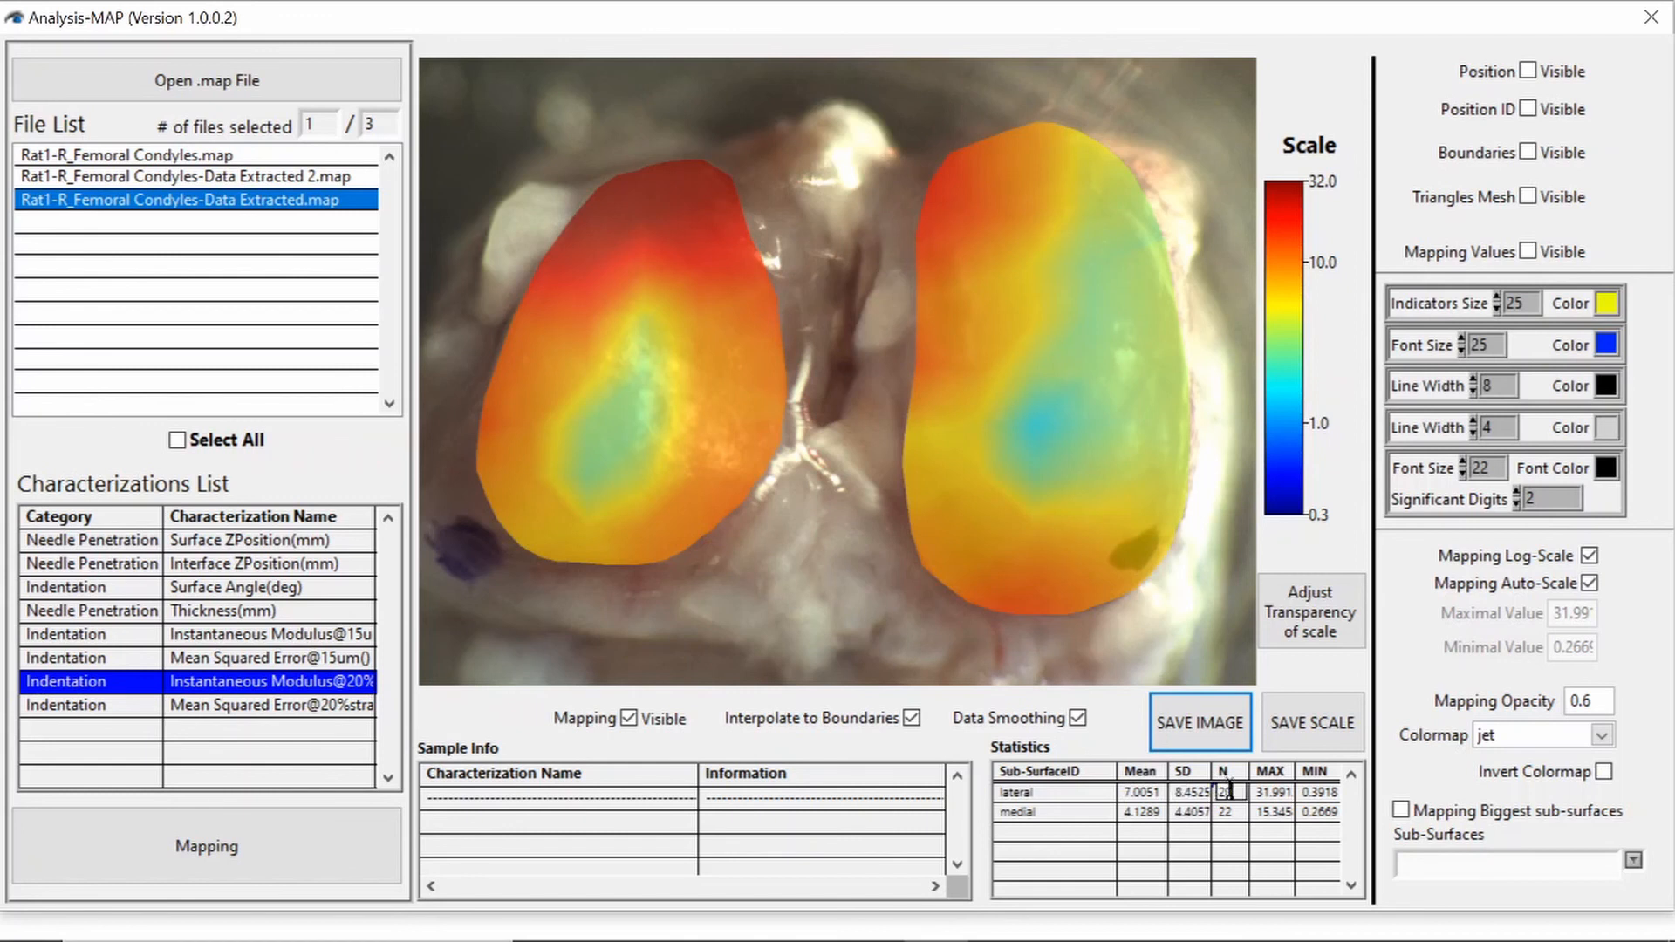
click(1274, 792)
click(1314, 791)
click(1104, 793)
click(1093, 813)
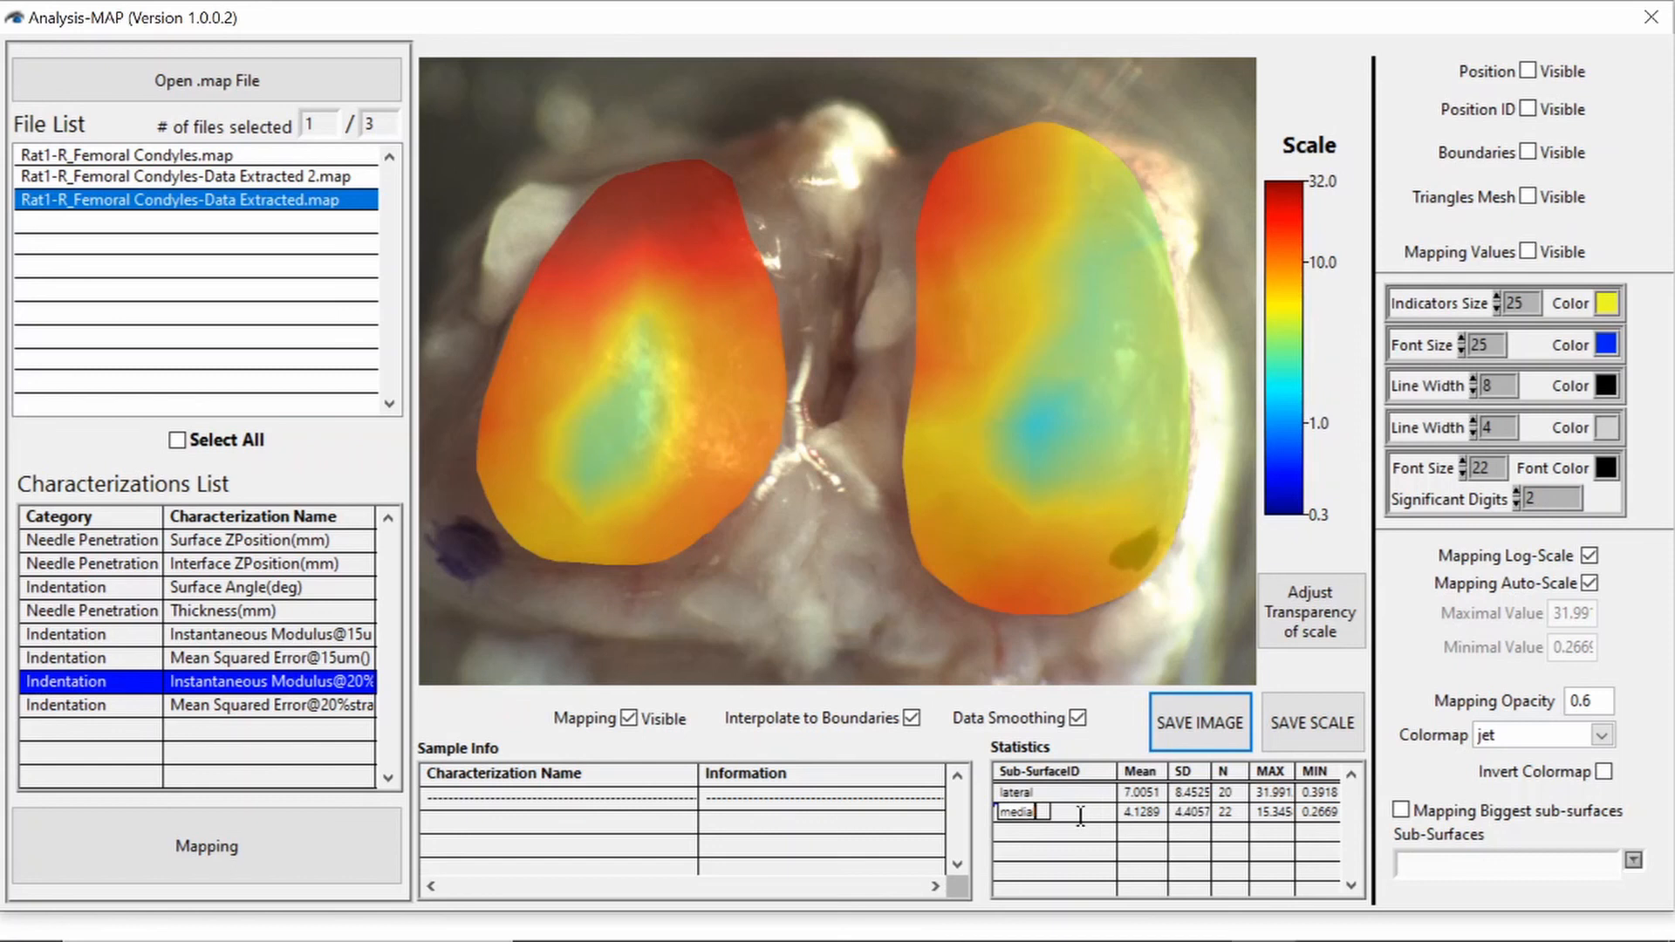
- Save the map image as a JPG in Demo Saved Files, with a name ending in R_Femoral_Condyles_IM_at_20percent_Strain
click(1197, 742)
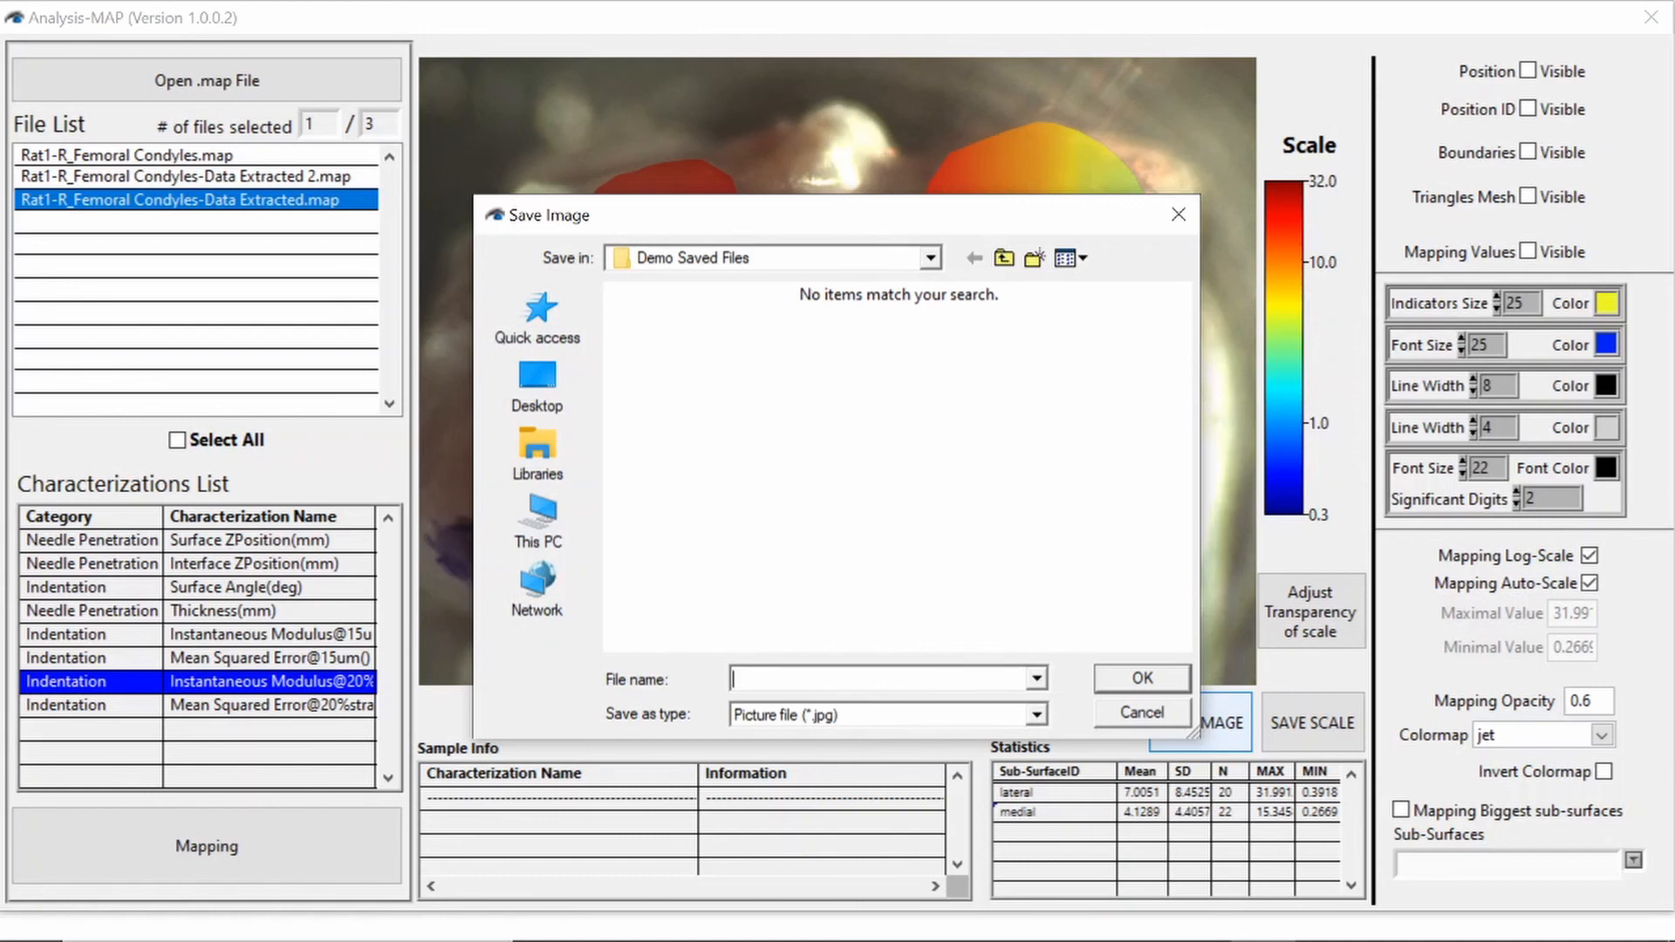
key(ctrl+v)
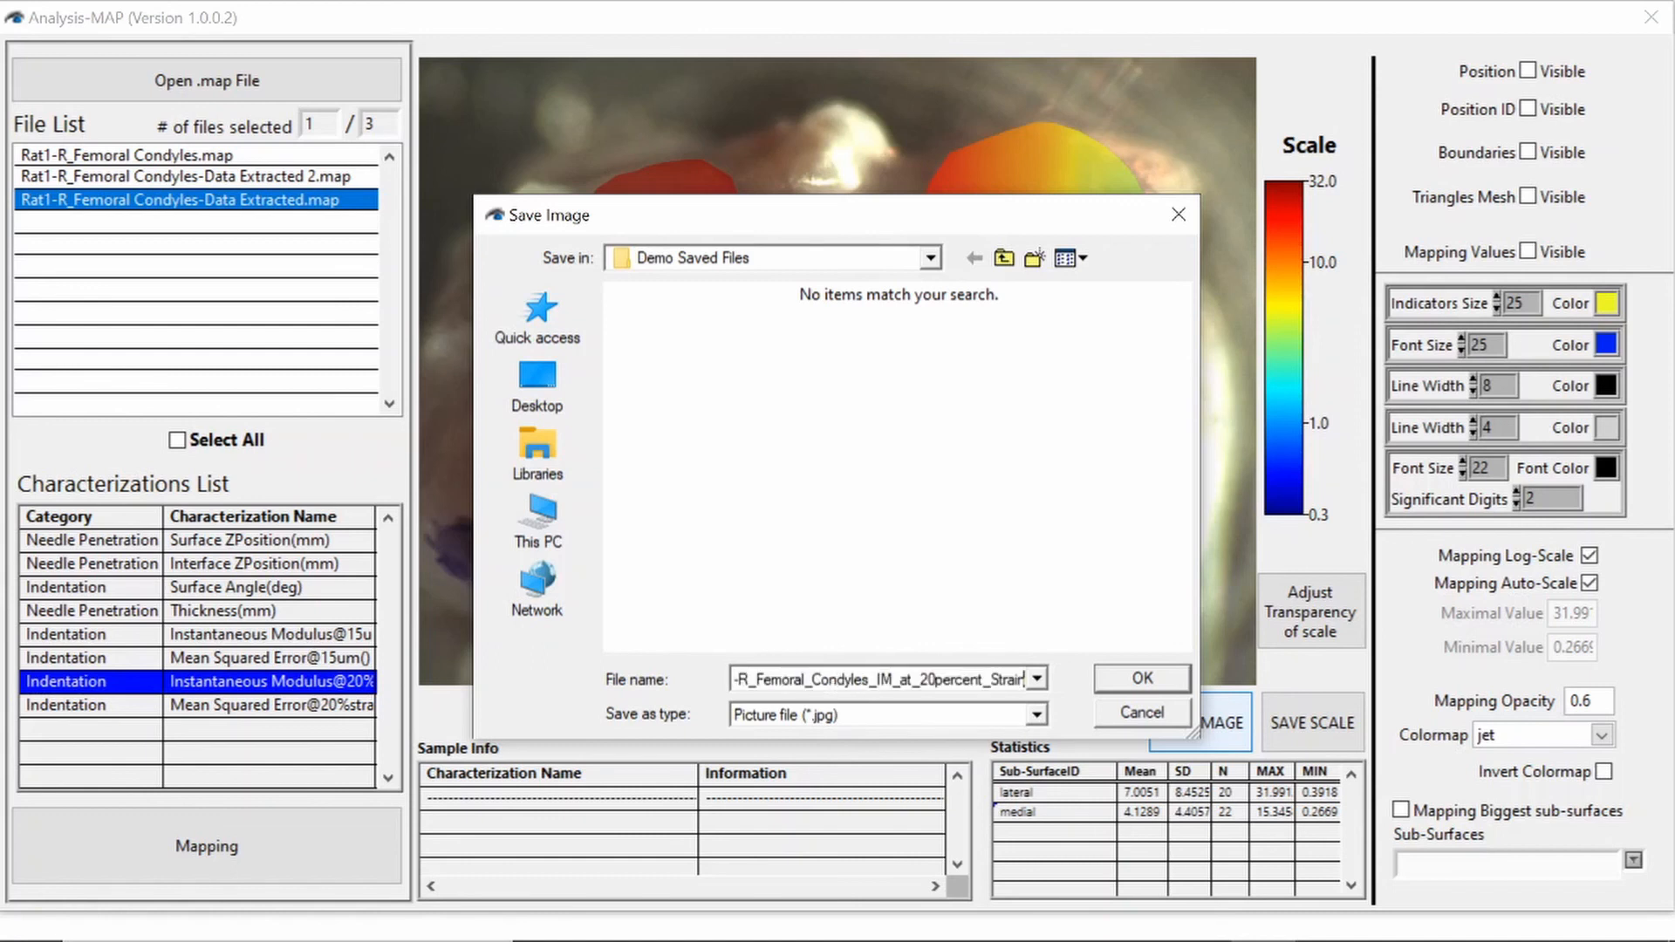
click(1140, 681)
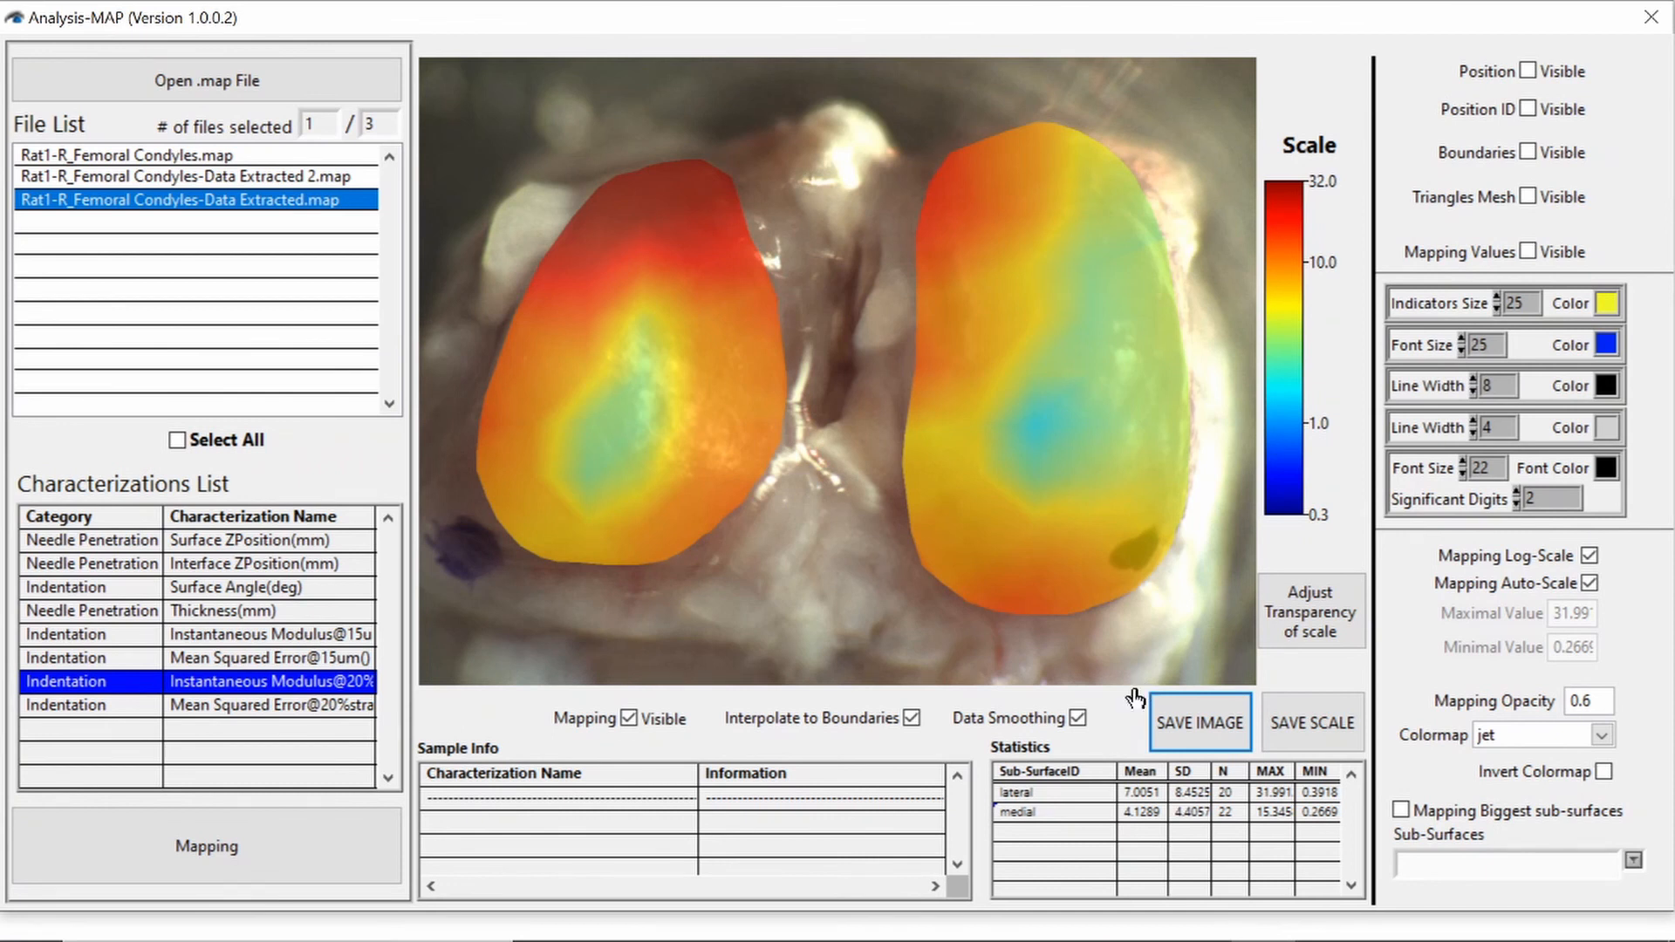
- Save the colour scale as a JPG in Demo Saved Files, adding _Scale to the map image's file name
click(1294, 743)
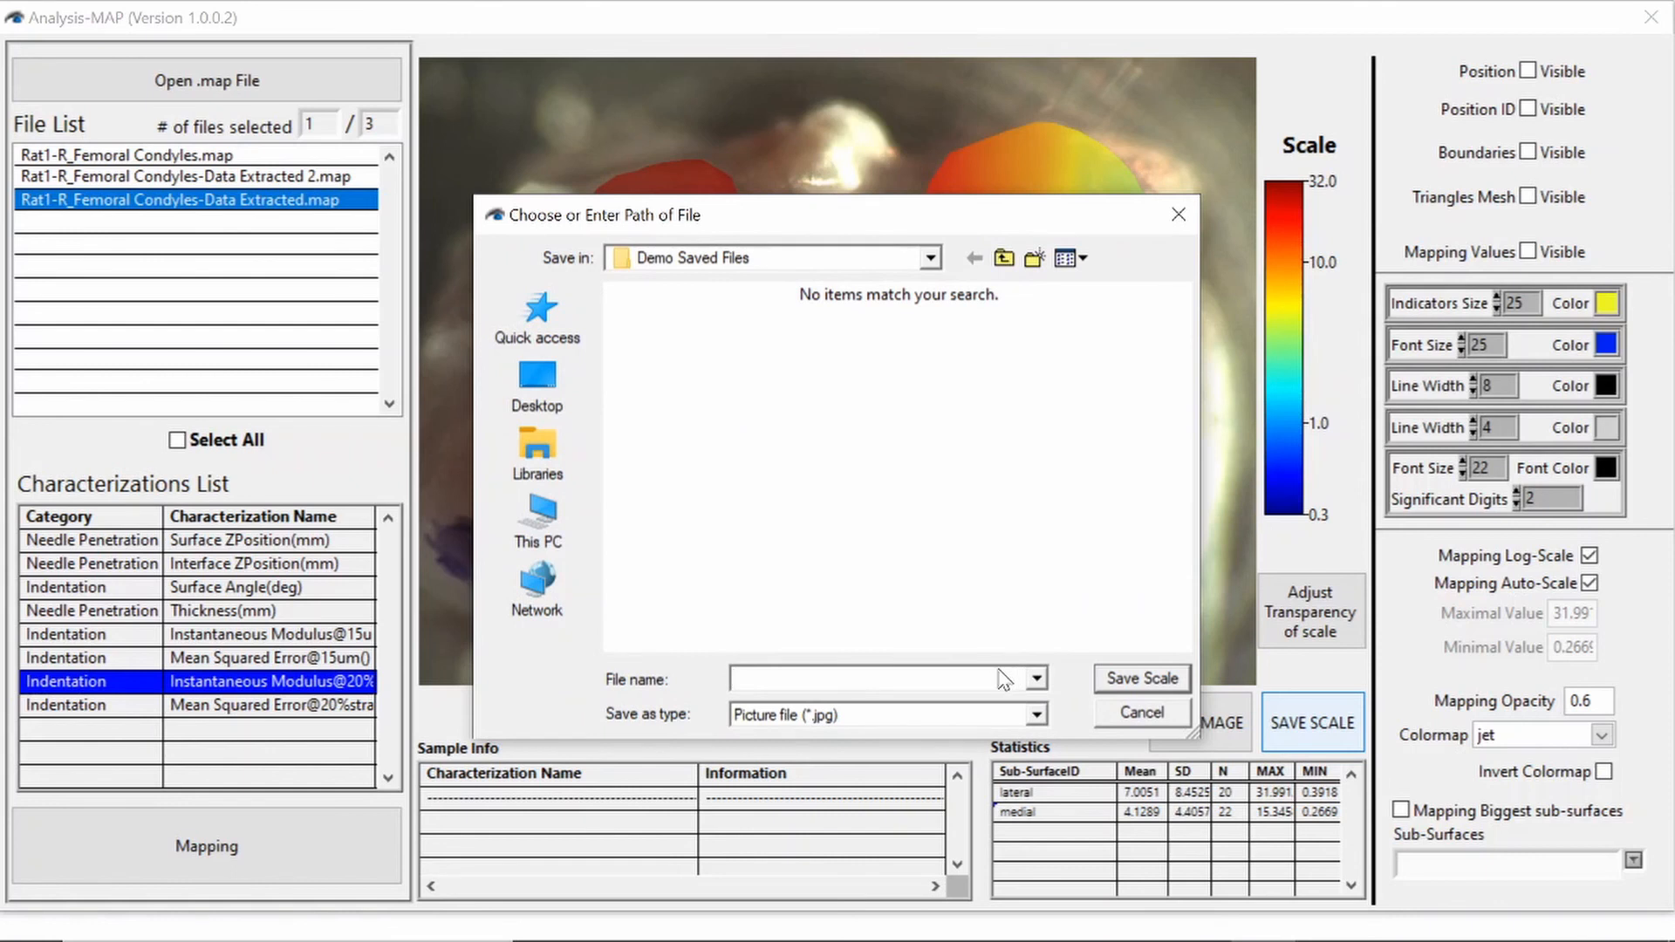
key(ctrl+v)
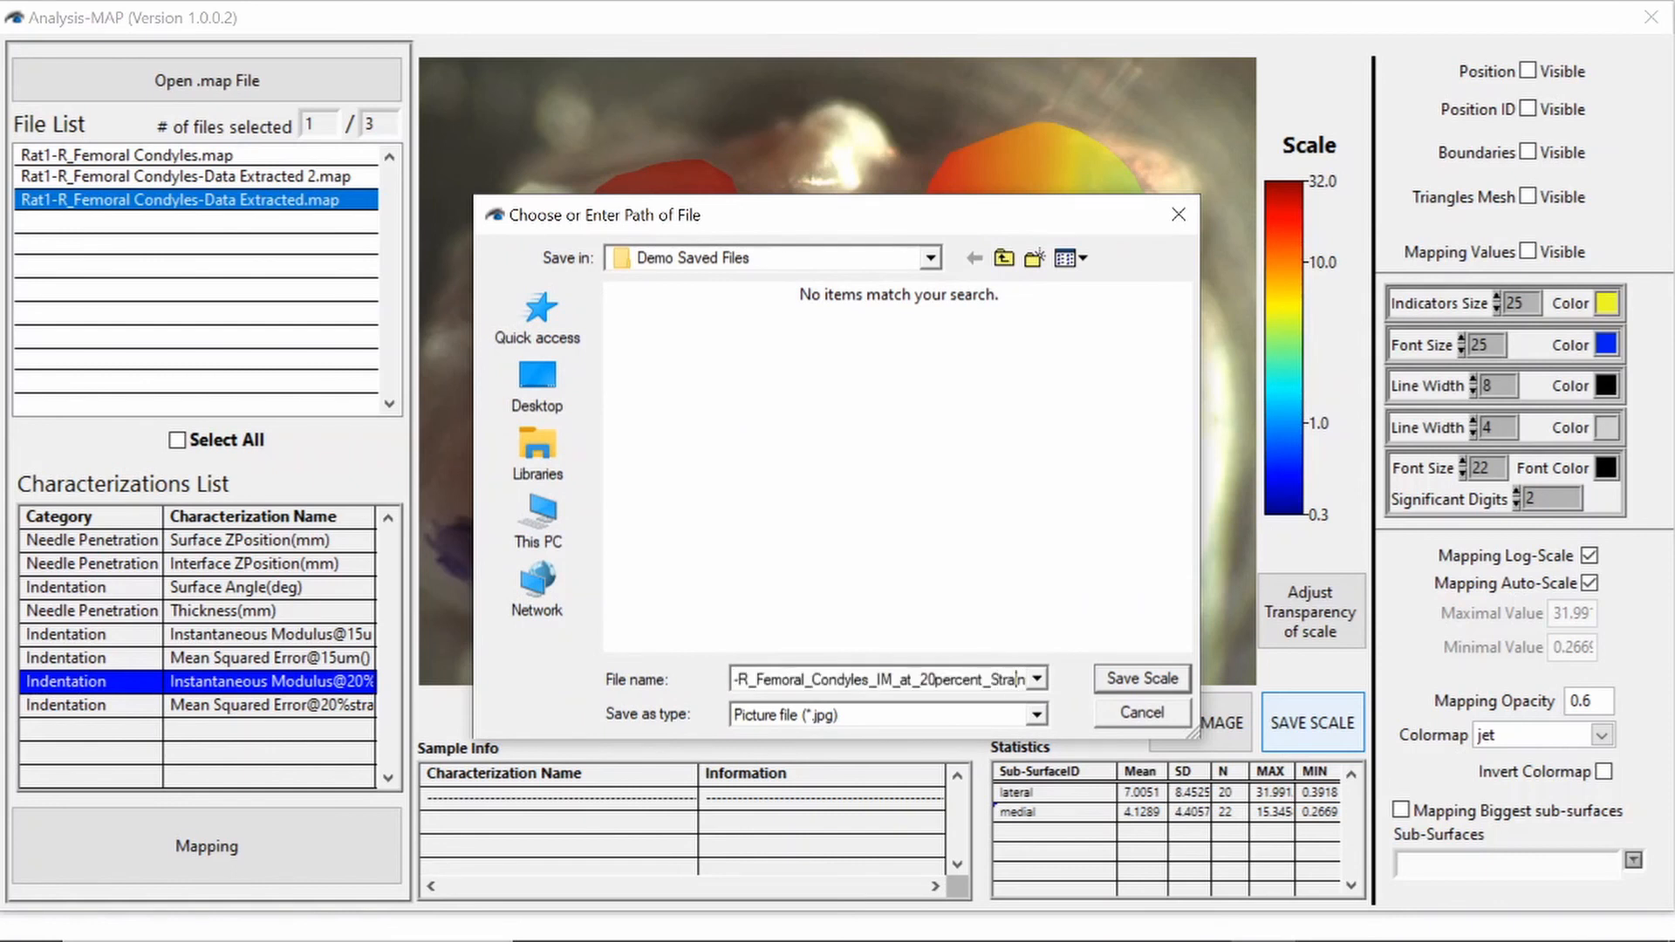
text(_Scale)
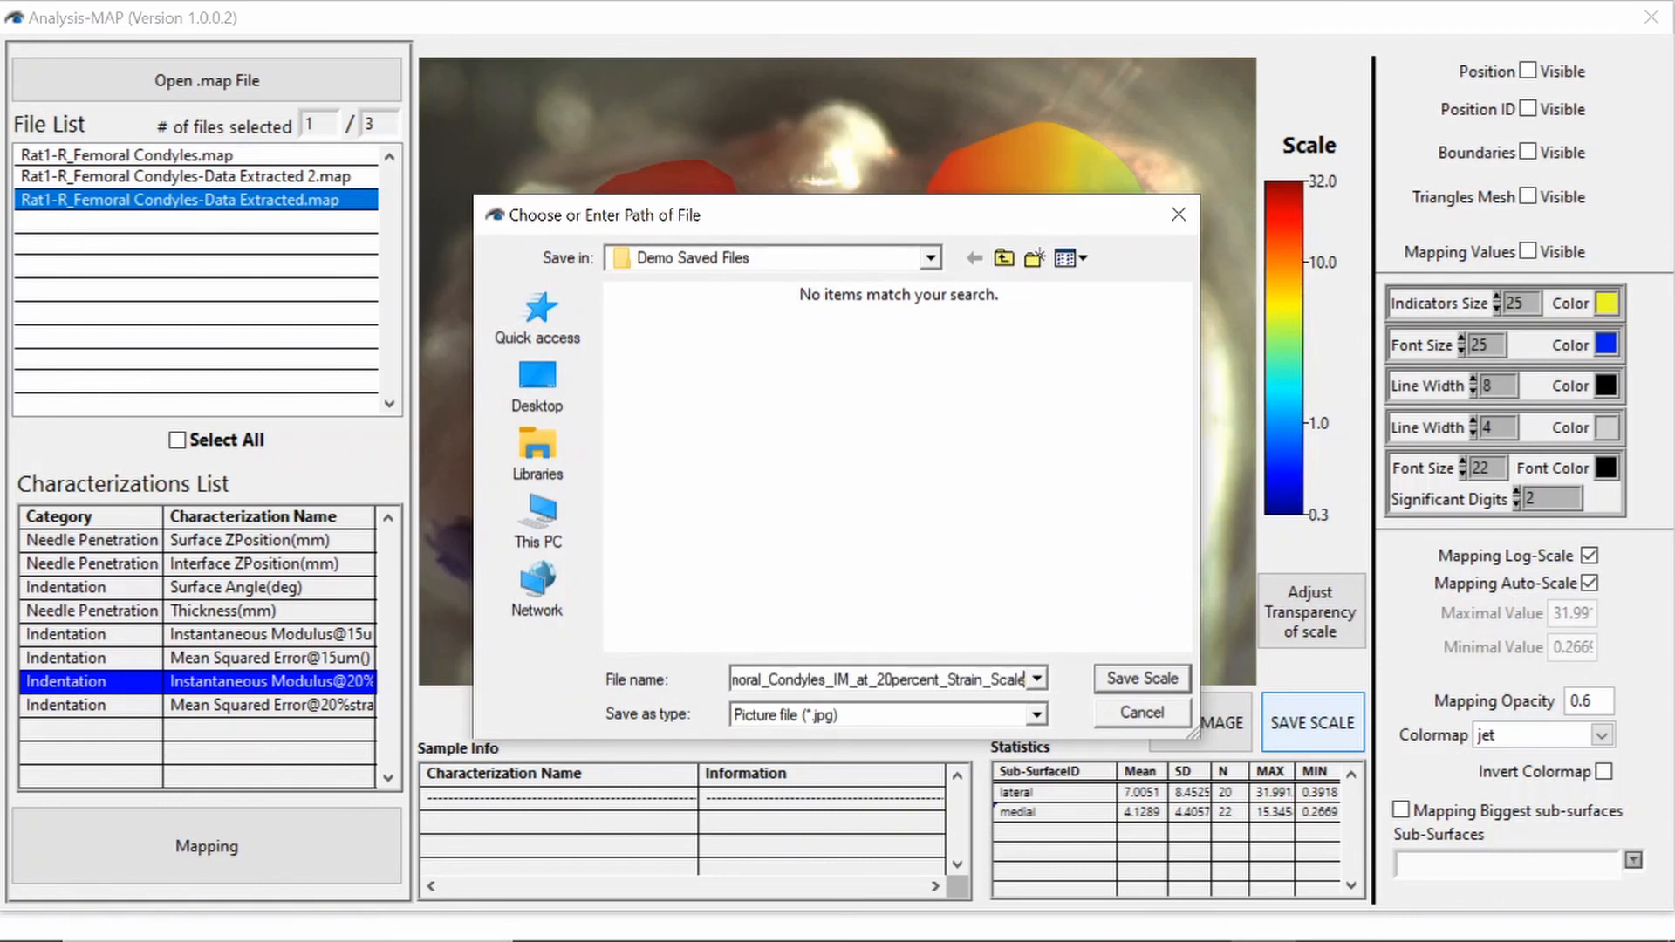
click(1115, 683)
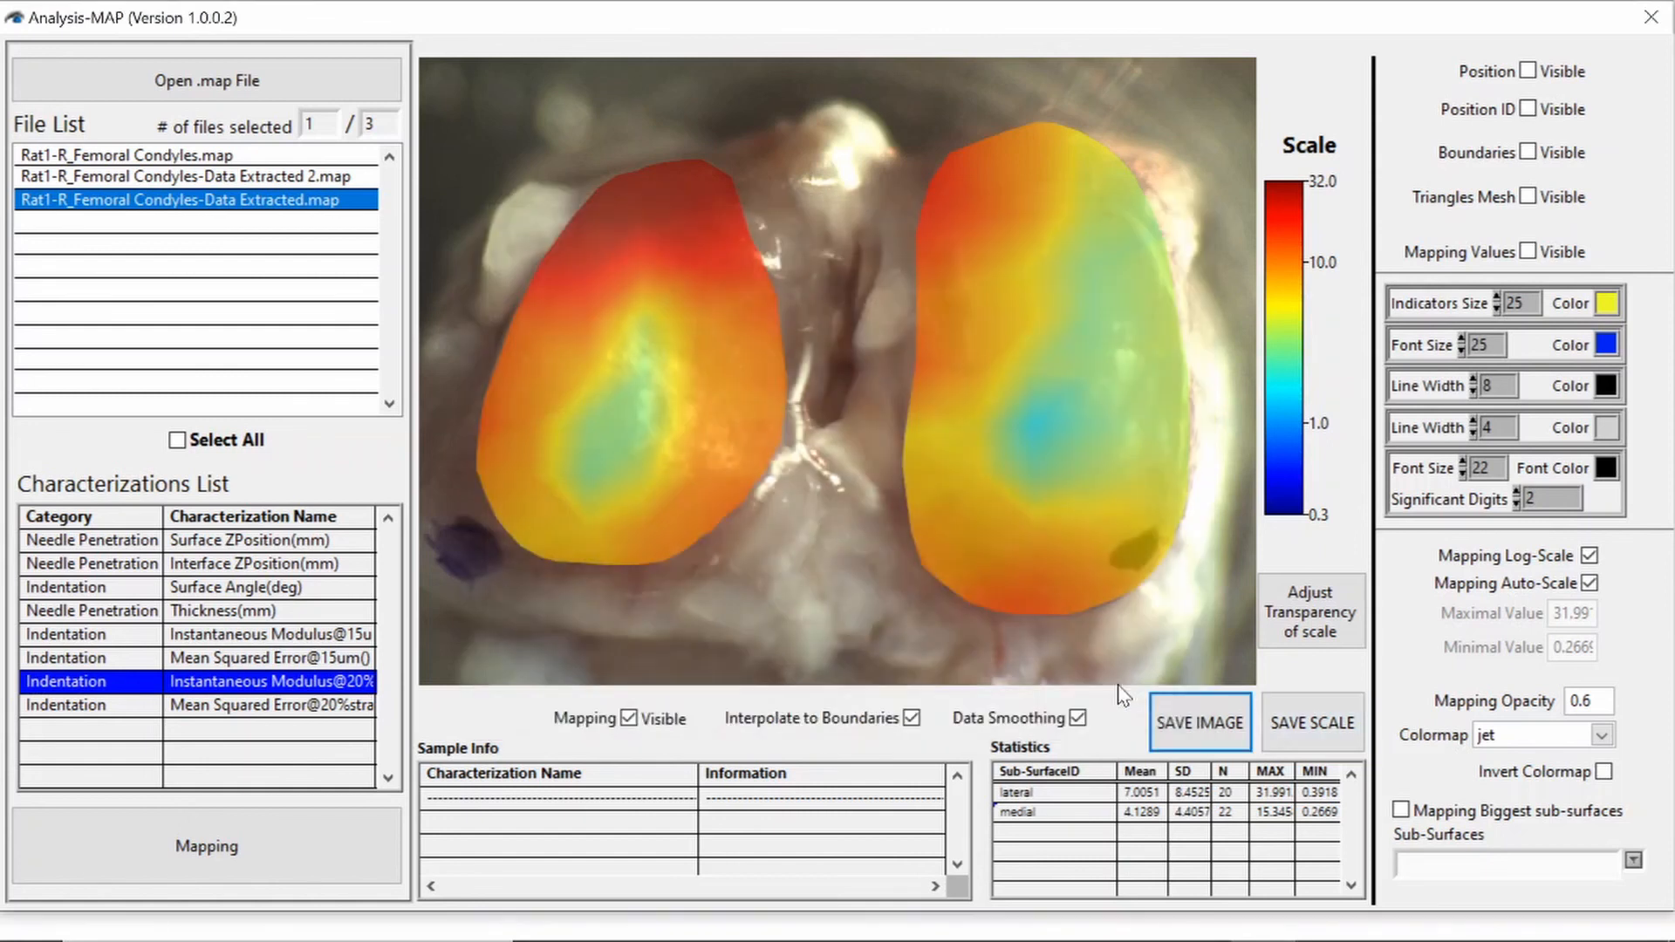